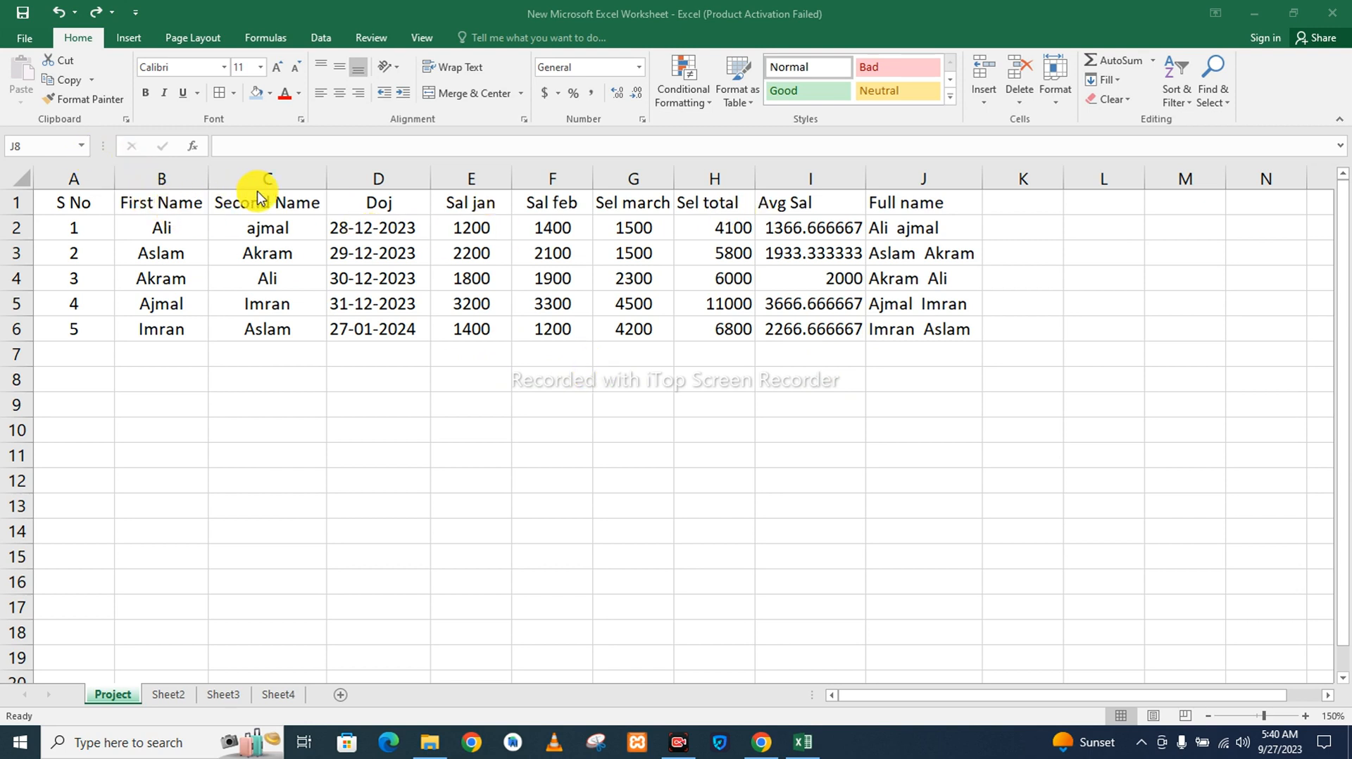
Make the header row A1:J1 bold and give it a light blue fill.
left_click(955, 198)
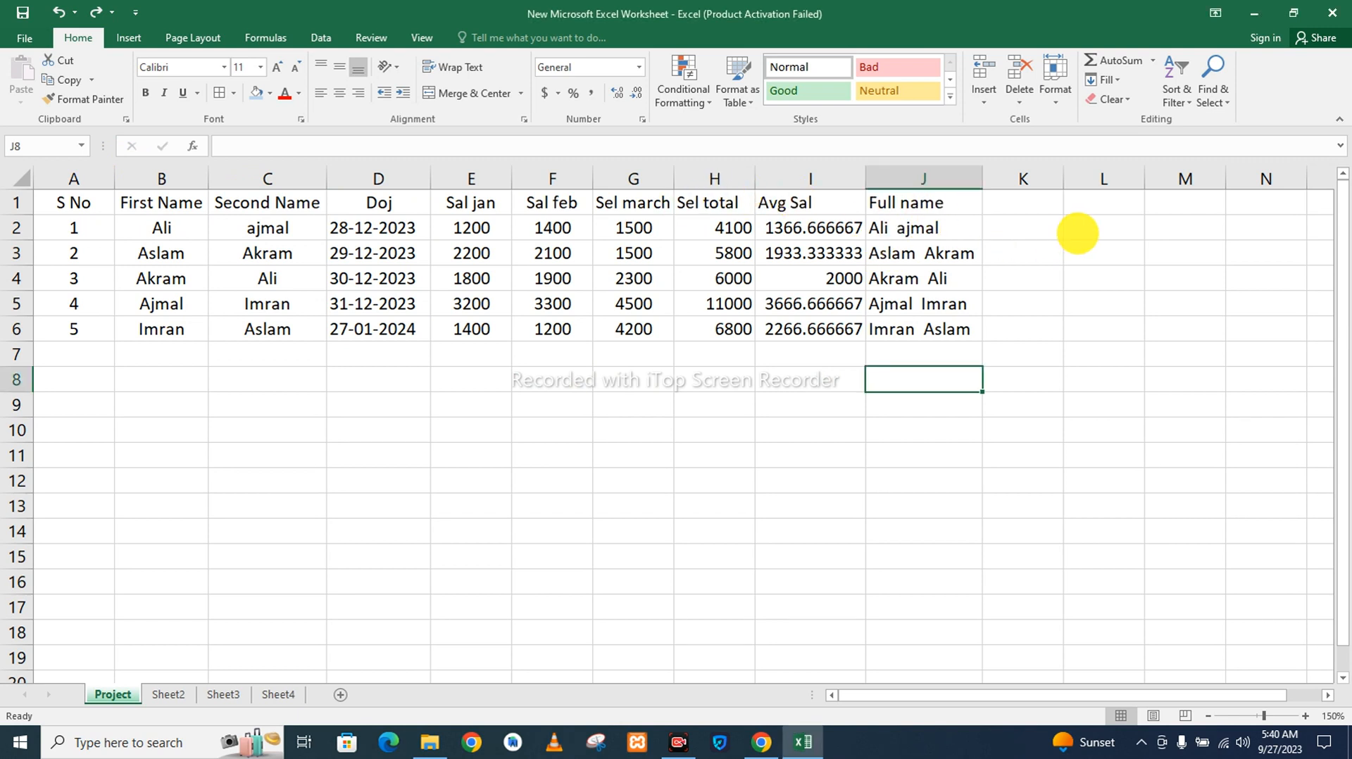
left_click_drag(951, 203, 54, 202)
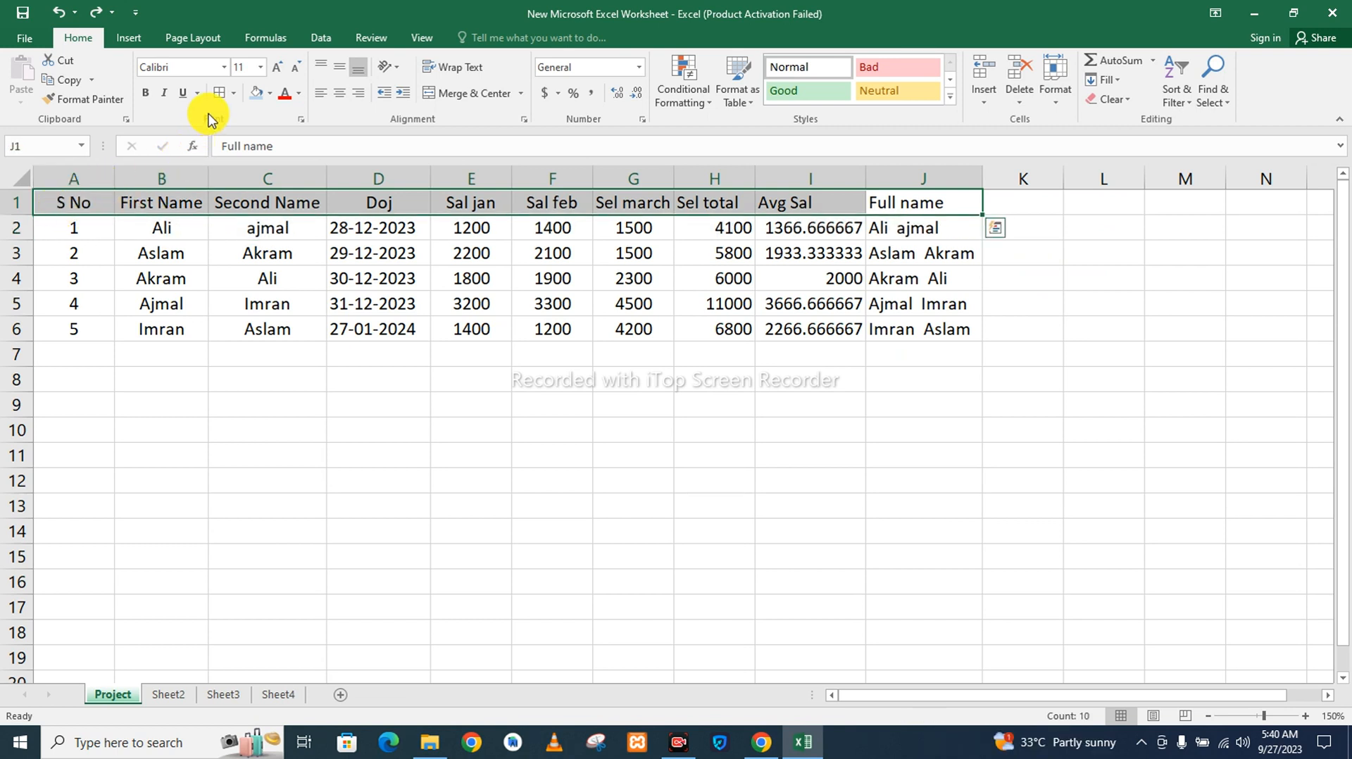
left_click(145, 93)
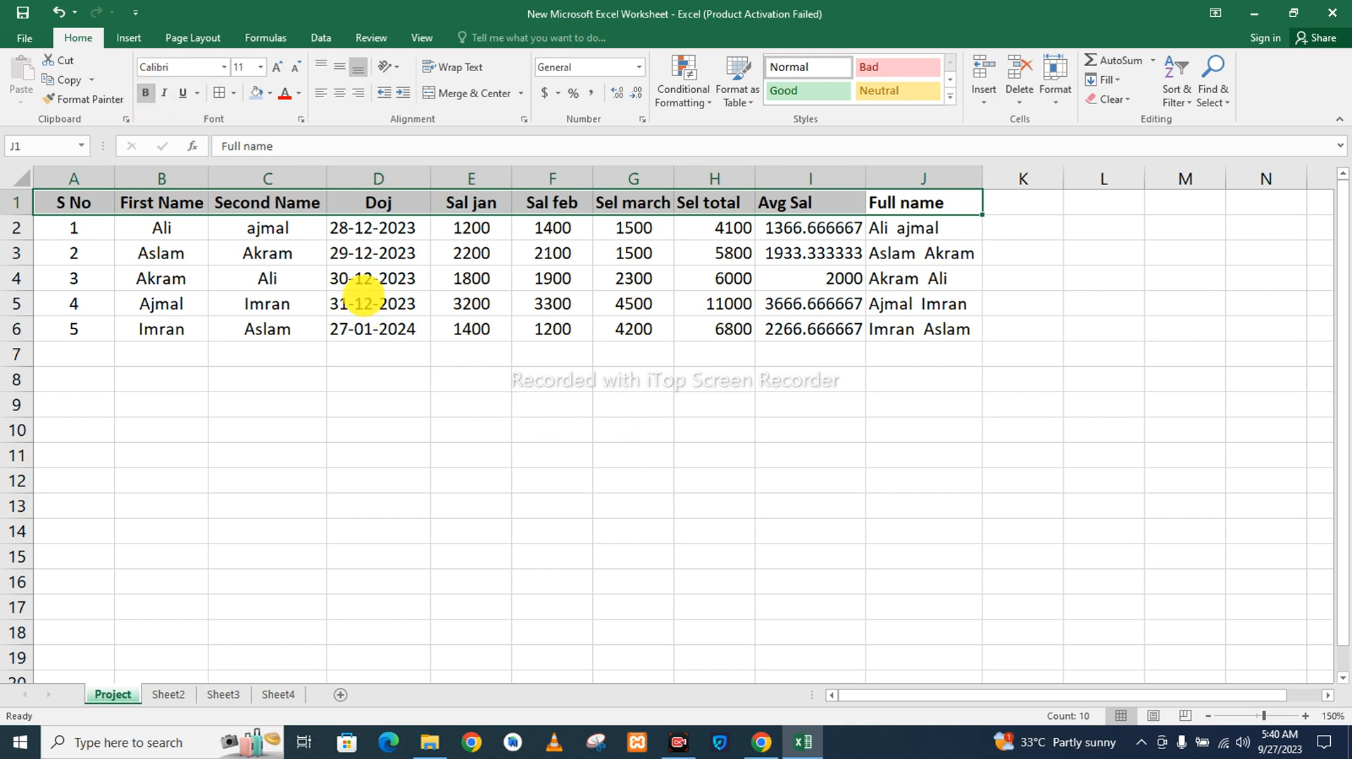
left_click(269, 92)
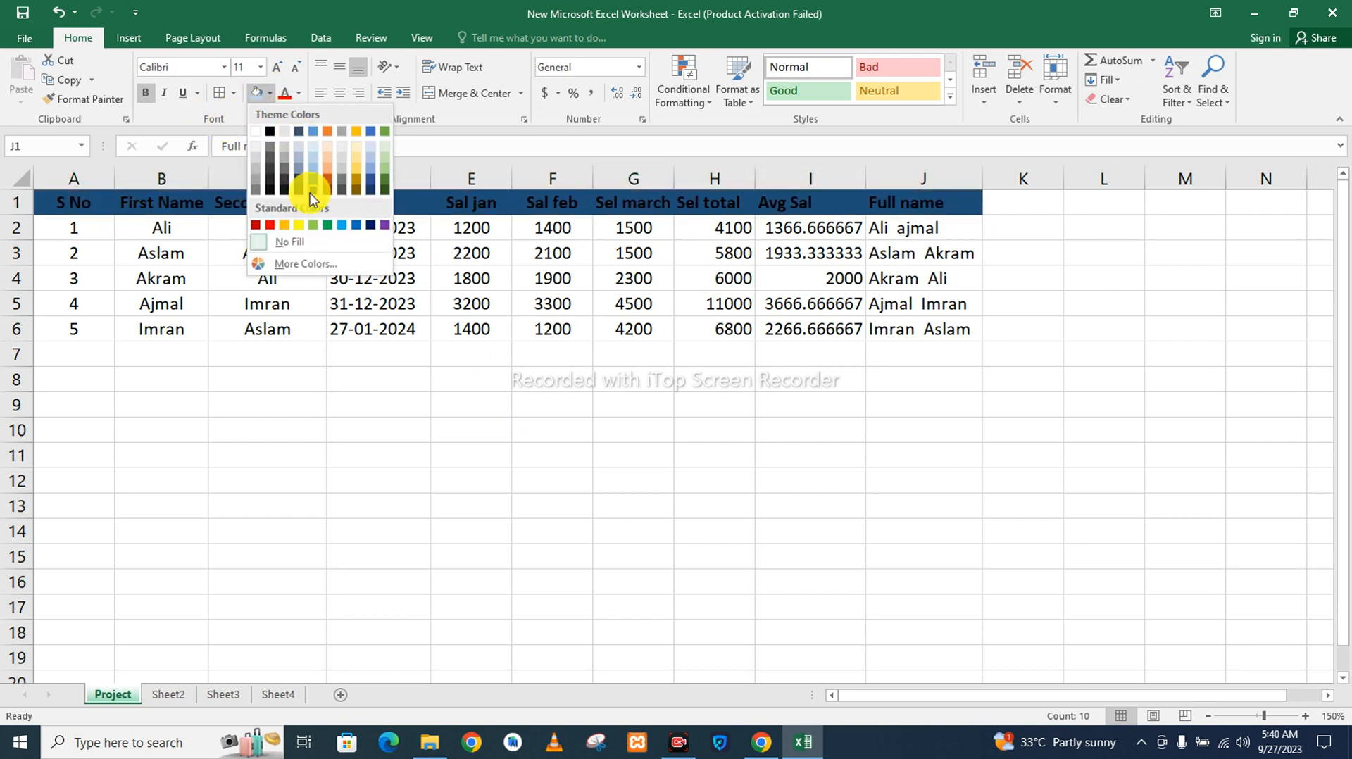
left_click(312, 156)
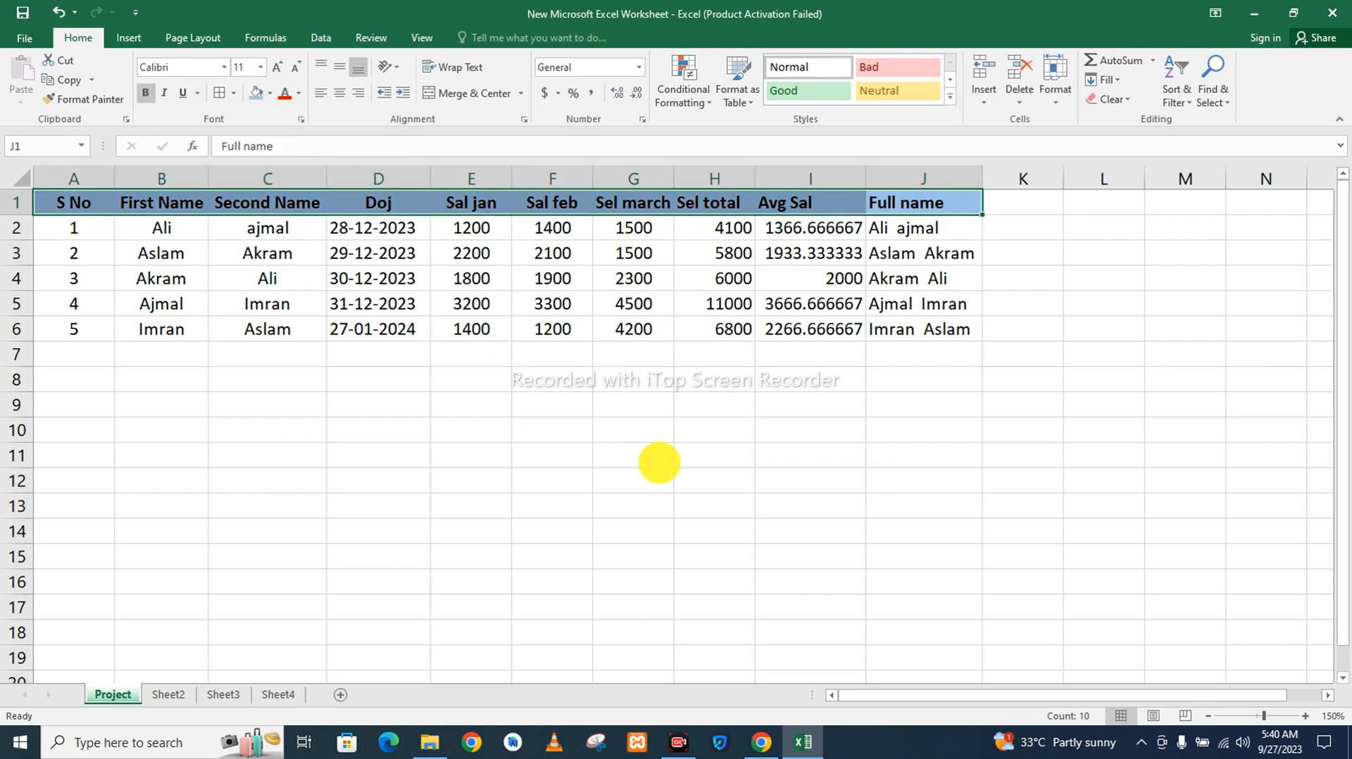
left_click(659, 462)
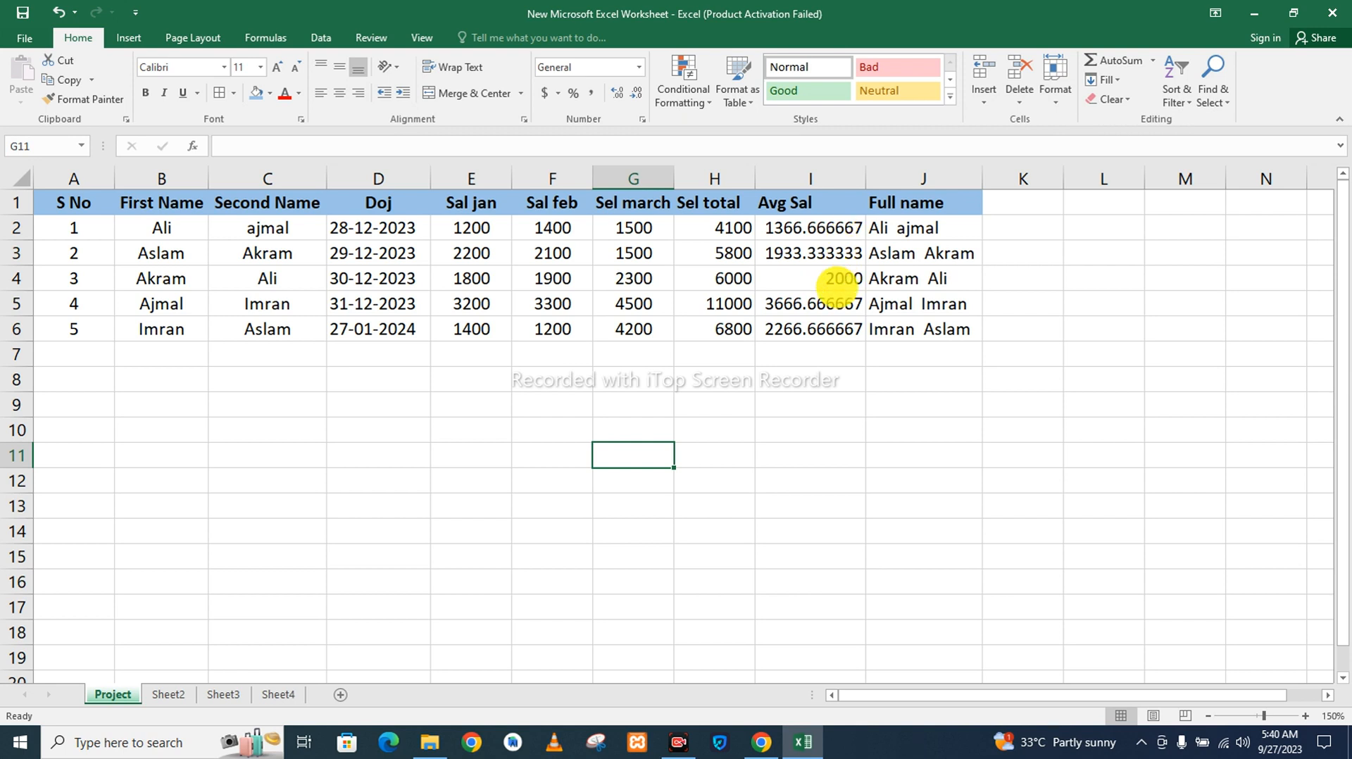
Format the Avg Sal values in I2:I7 as Number with no decimal places and centre them.
left_click_drag(838, 352, 825, 227)
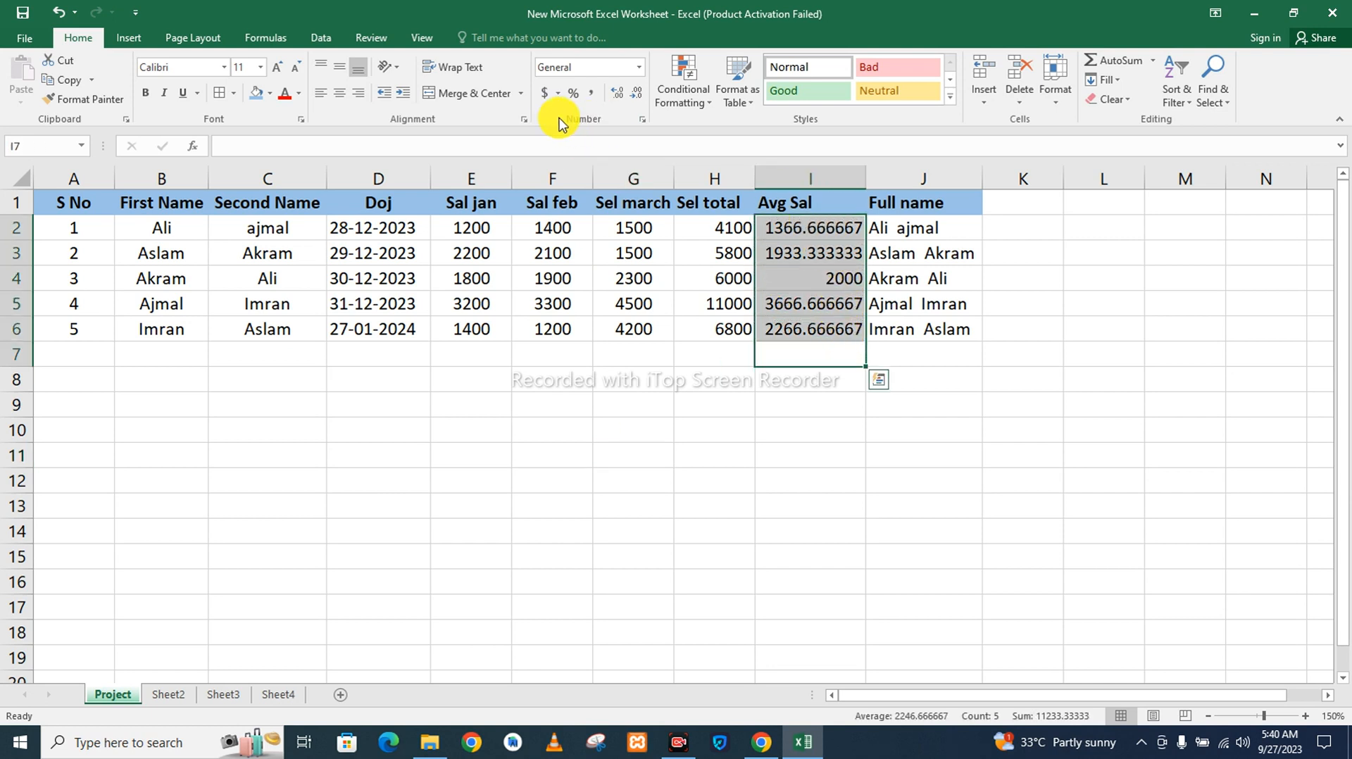
left_click(638, 67)
left_click(614, 133)
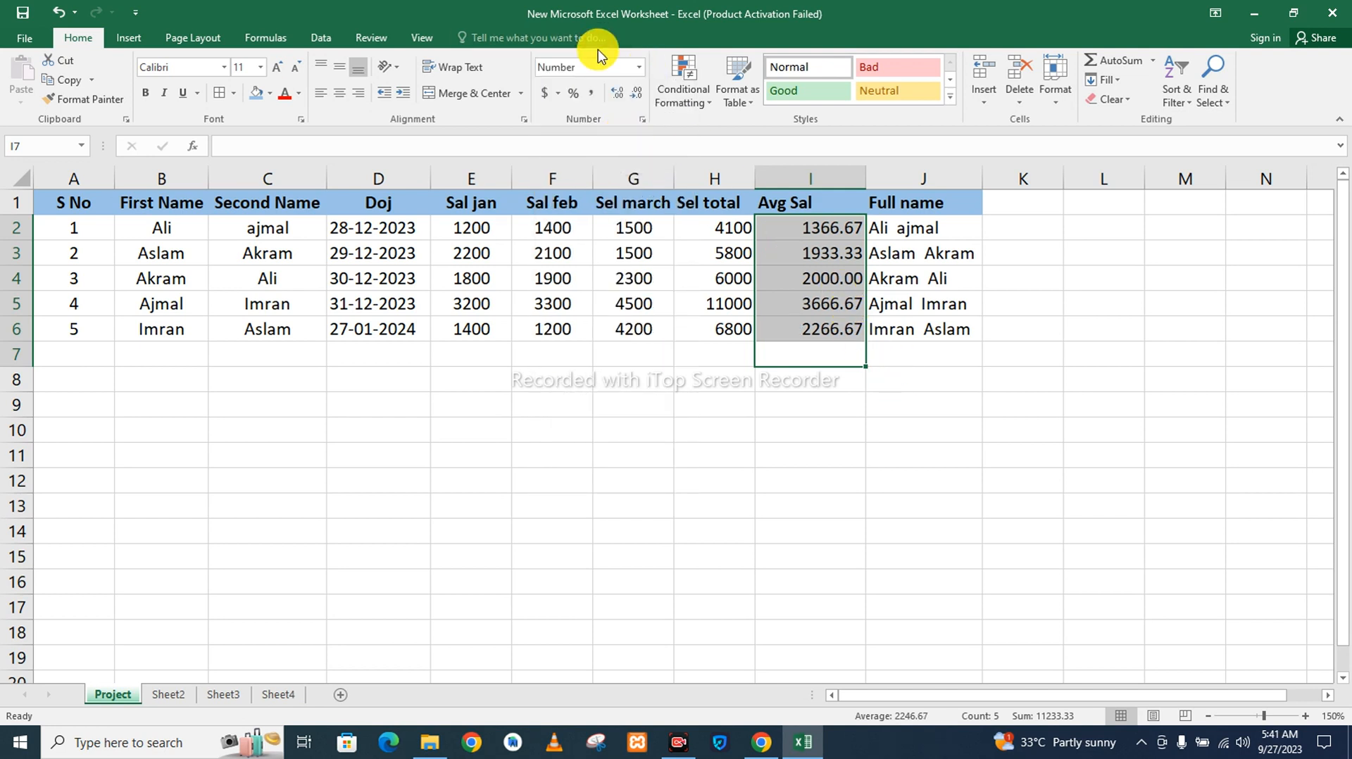
double_click(642, 98)
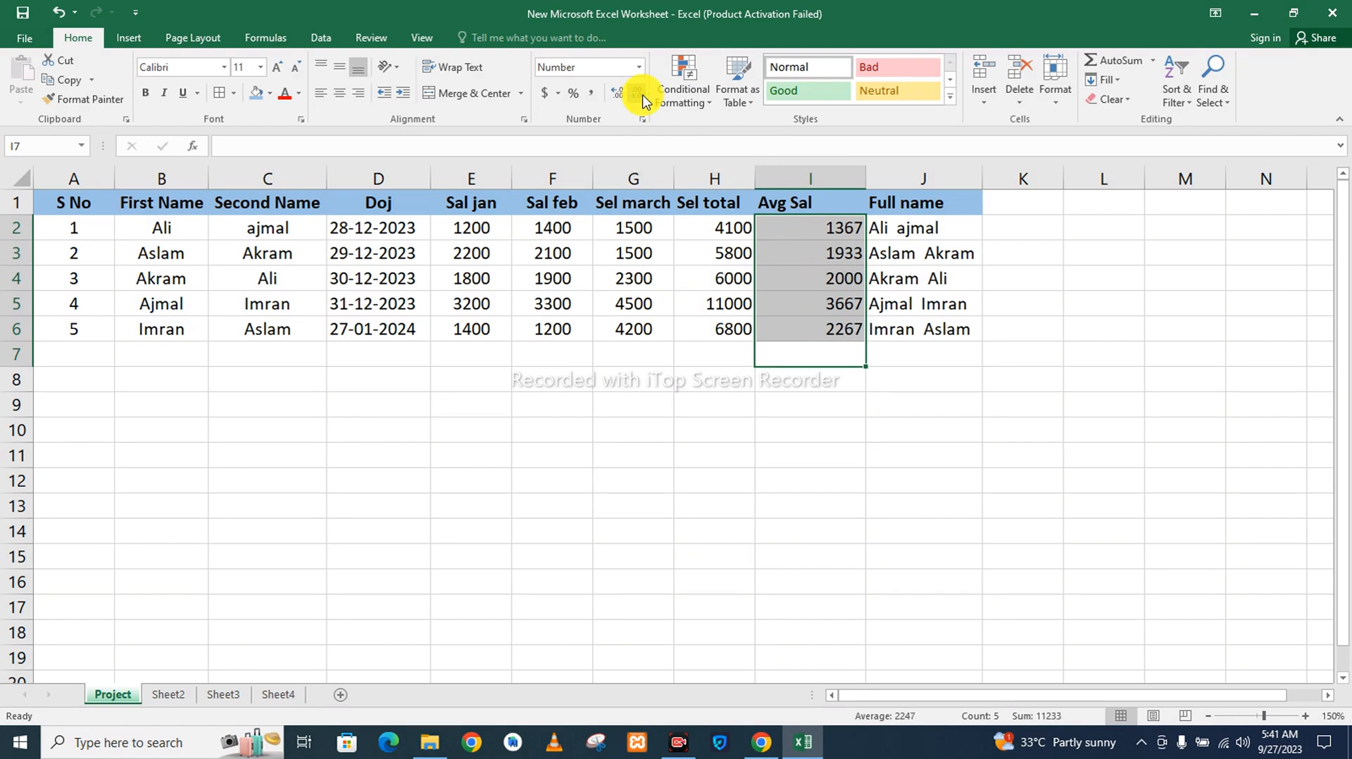
left_click(339, 94)
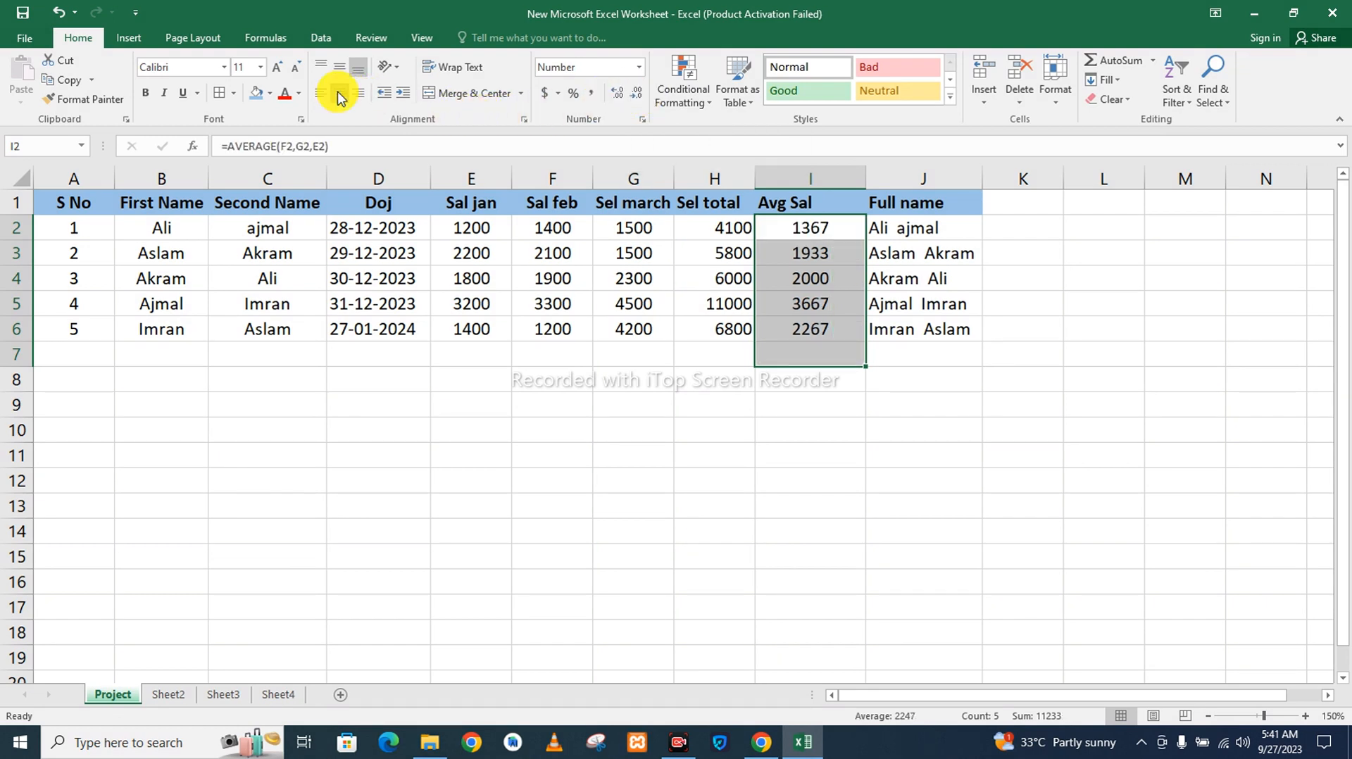
left_click(717, 438)
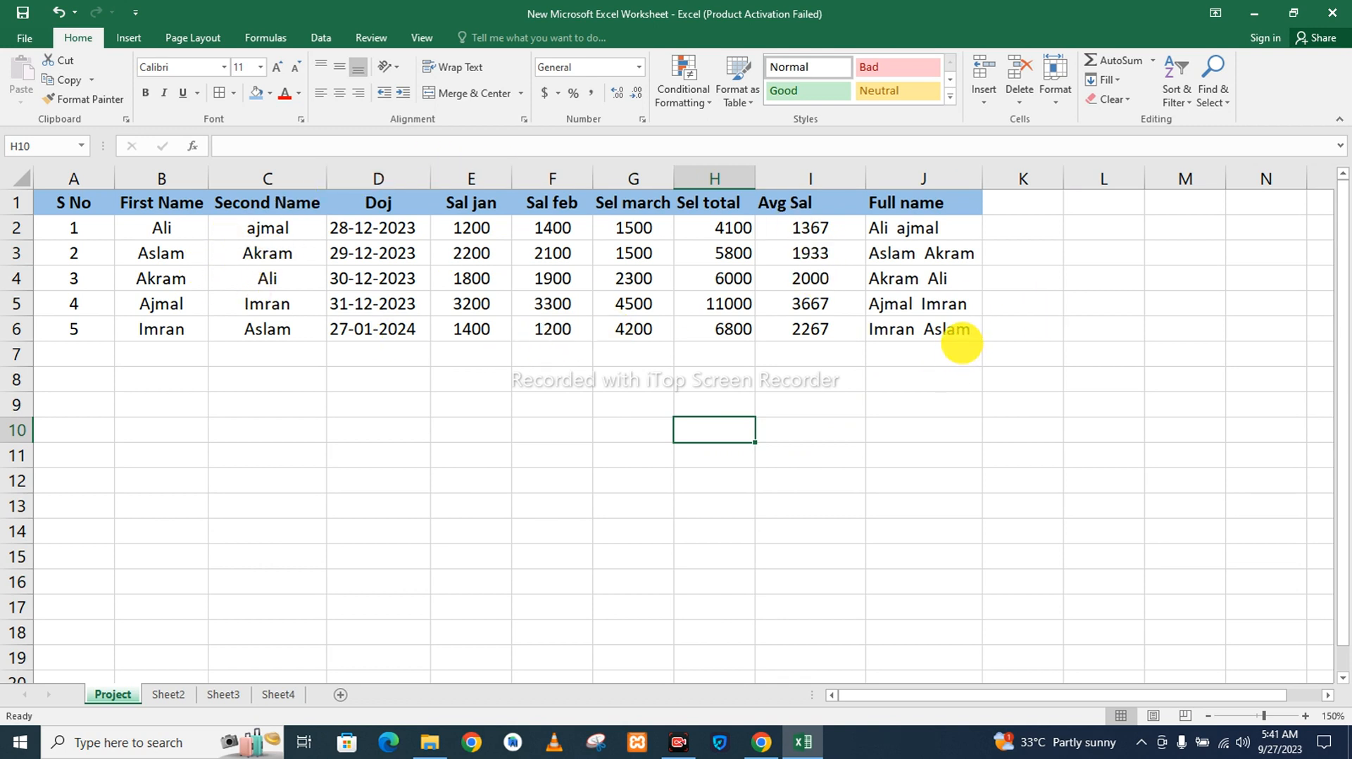
Apply All Borders to the table range A1:J7.
left_click_drag(961, 343, 82, 210)
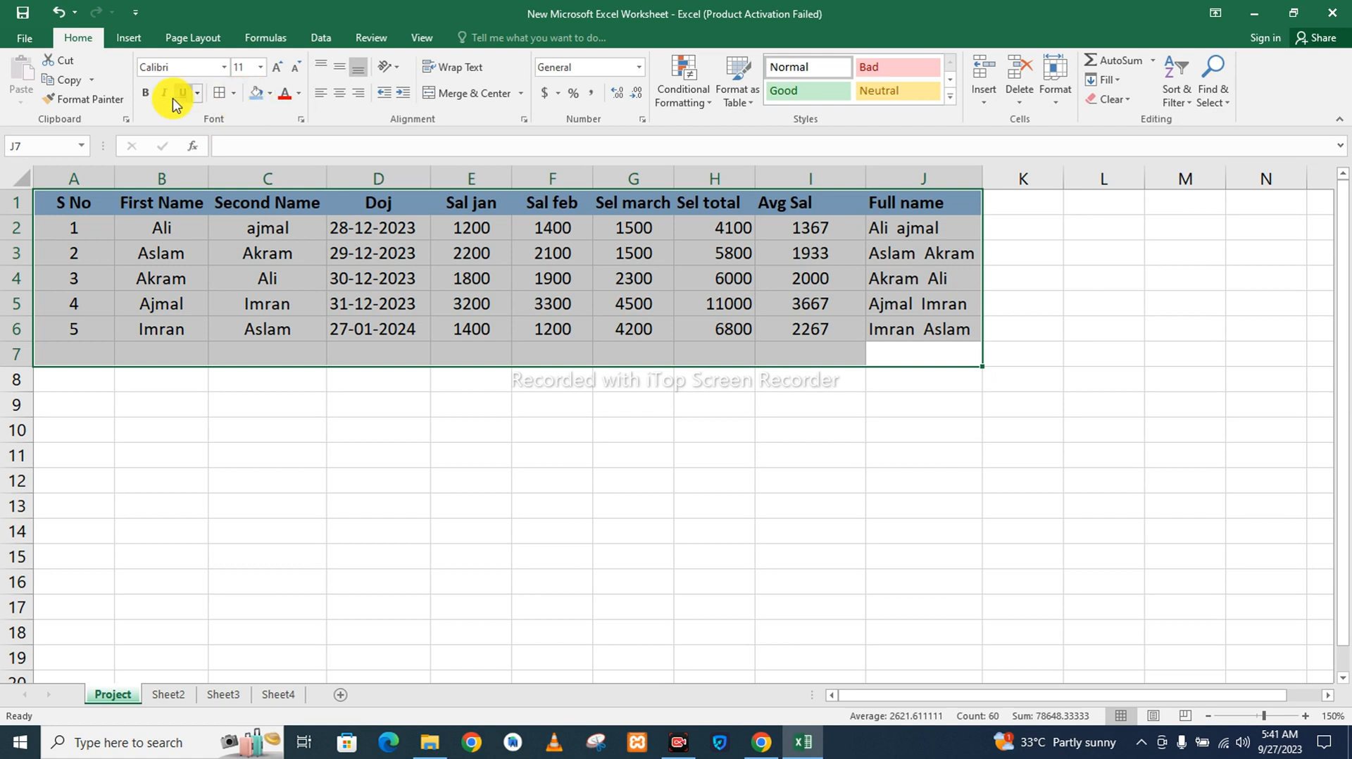
left_click(231, 95)
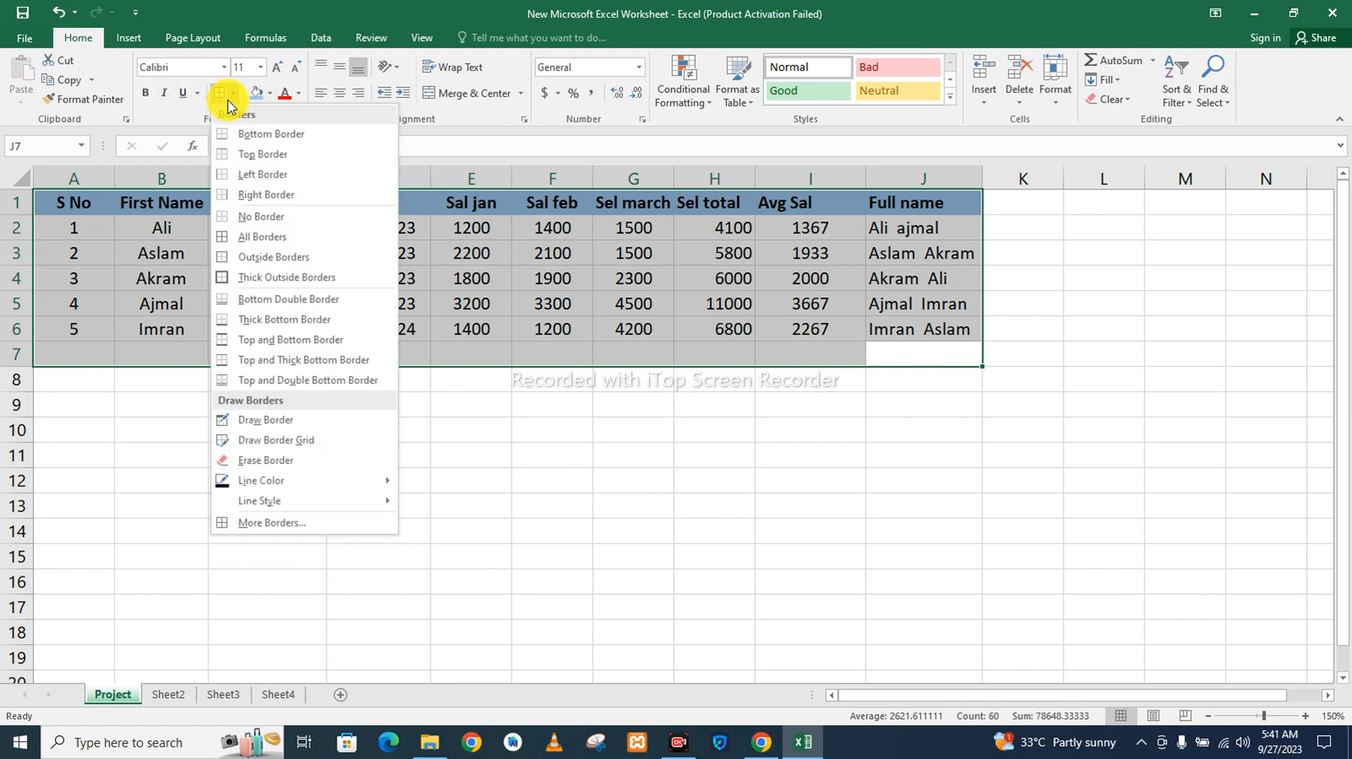
left_click(270, 240)
left_click(612, 479)
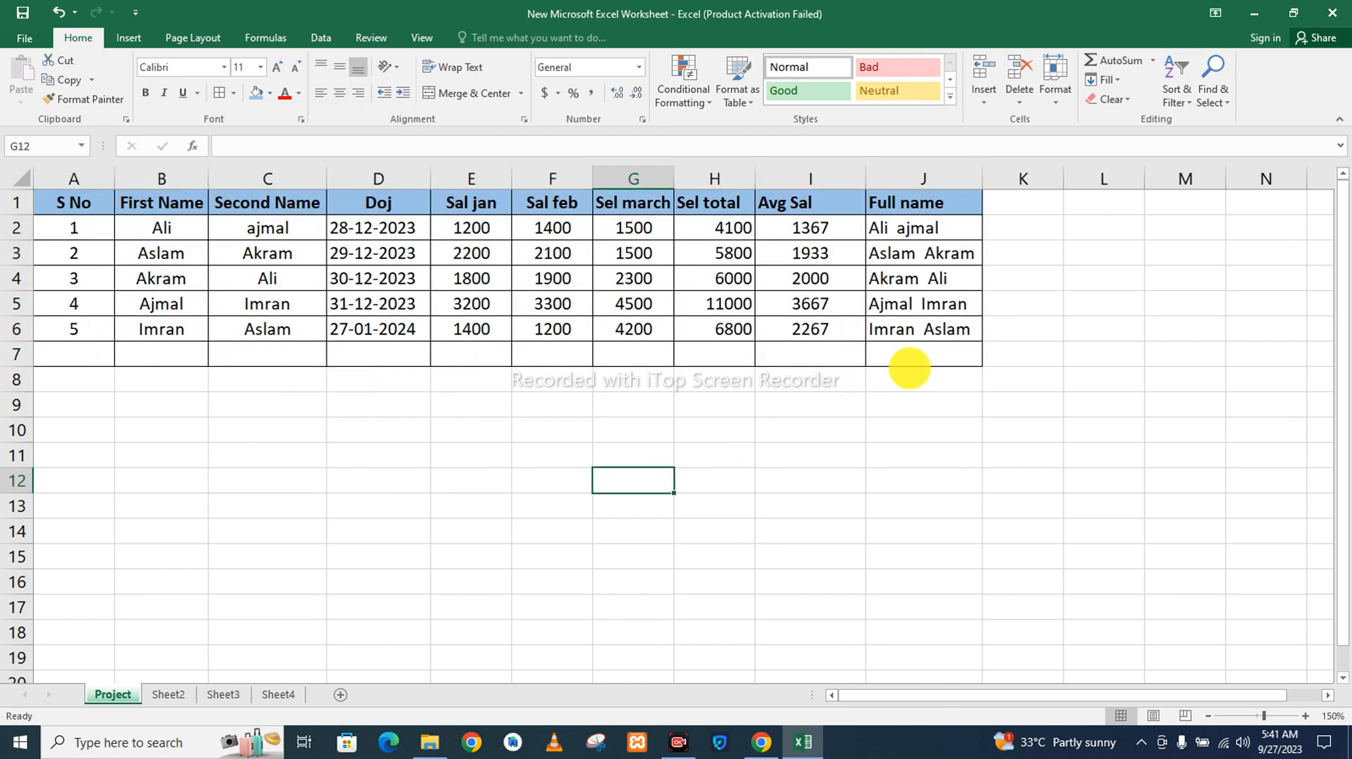
Delete the empty bordered row 7 below the table.
left_click_drag(985, 371, 968, 354)
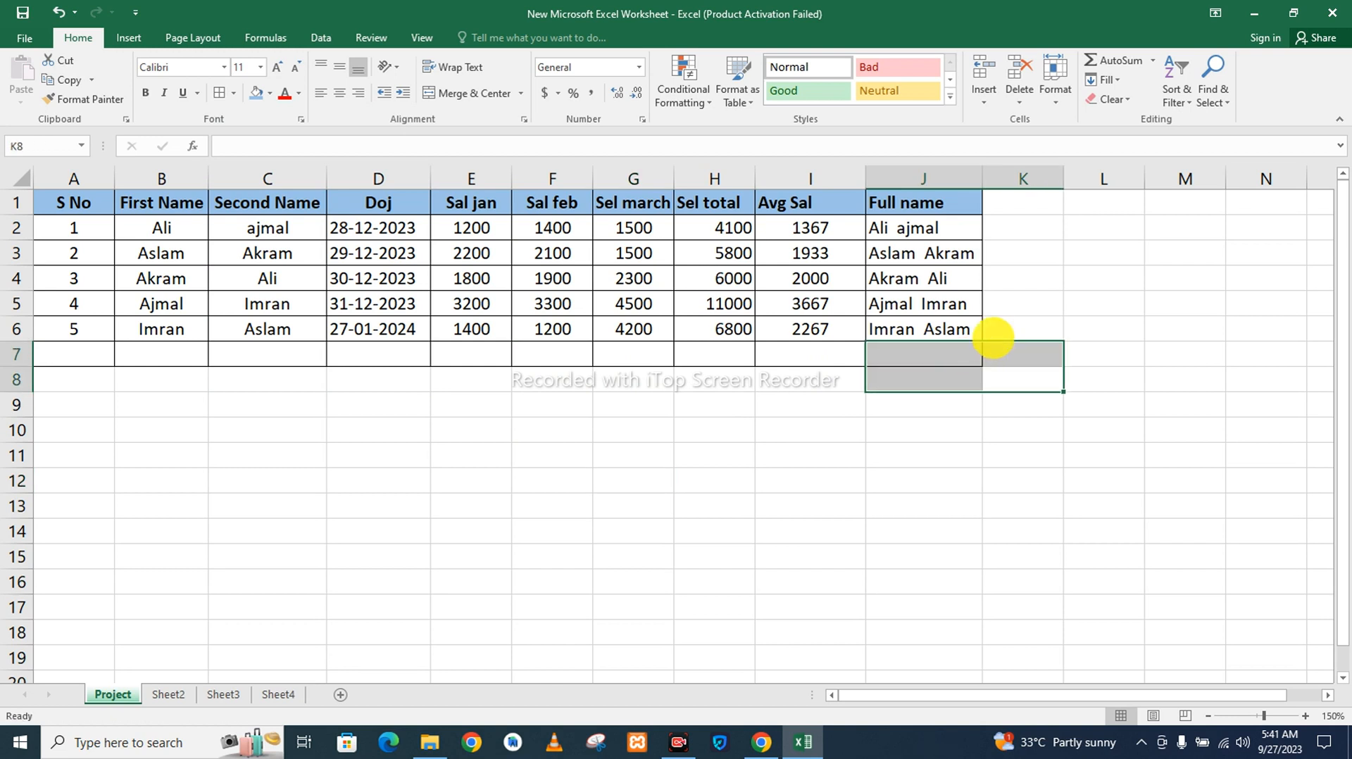
left_click(993, 339)
left_click(970, 355)
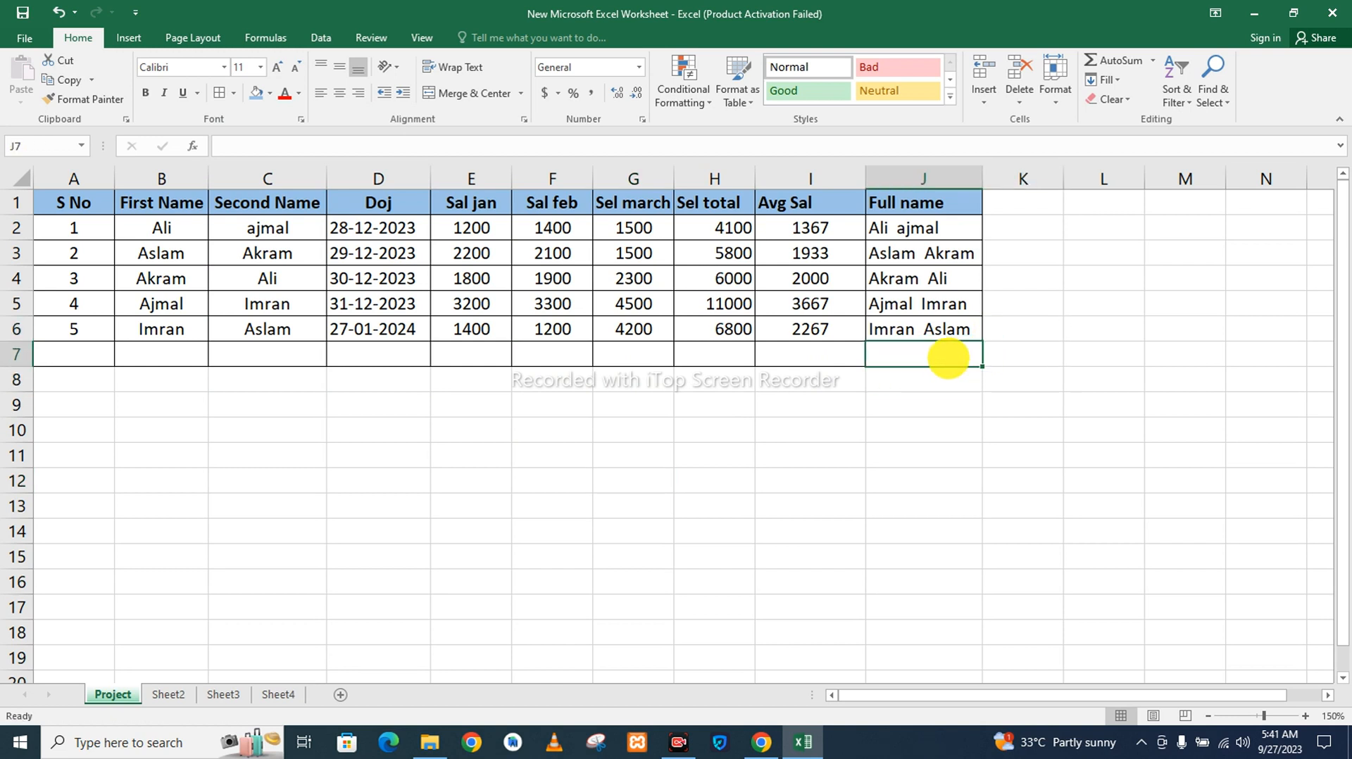
right_click(17, 355)
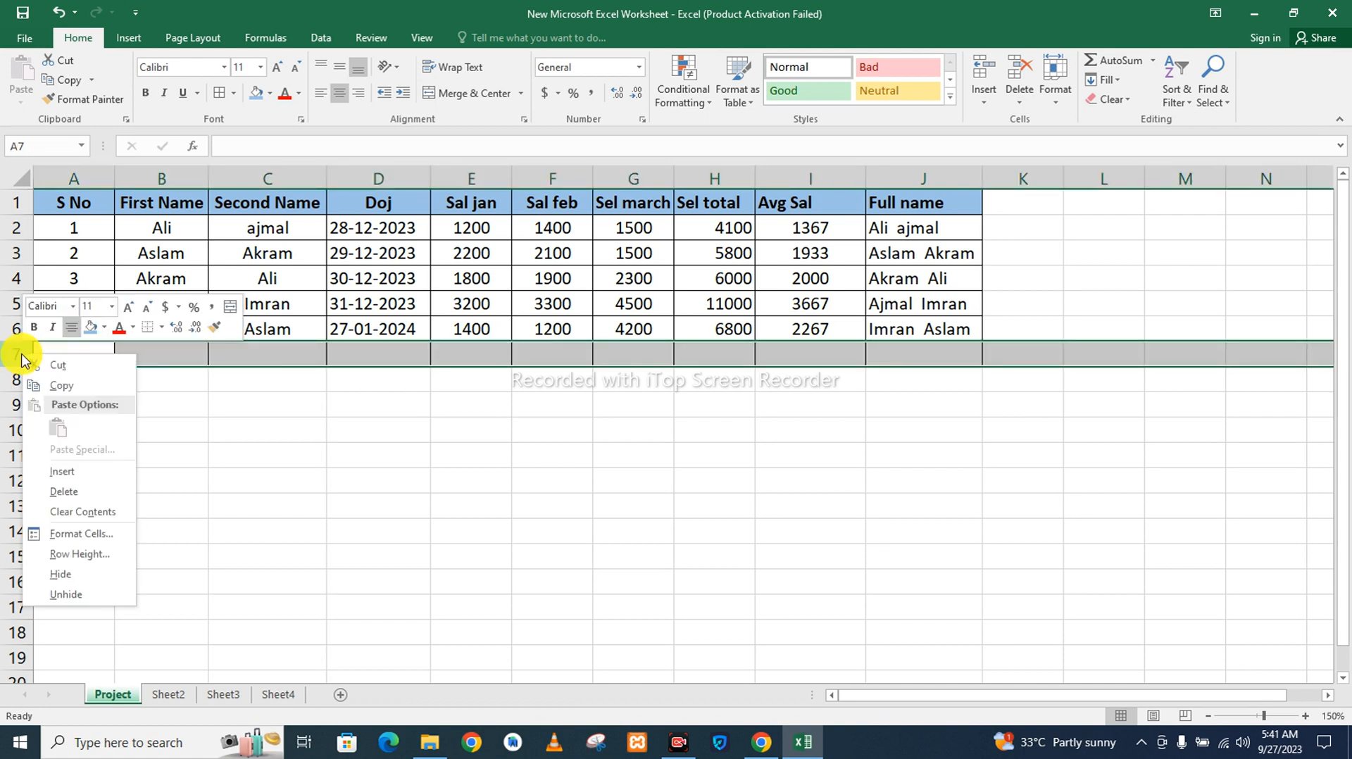
left_click(75, 491)
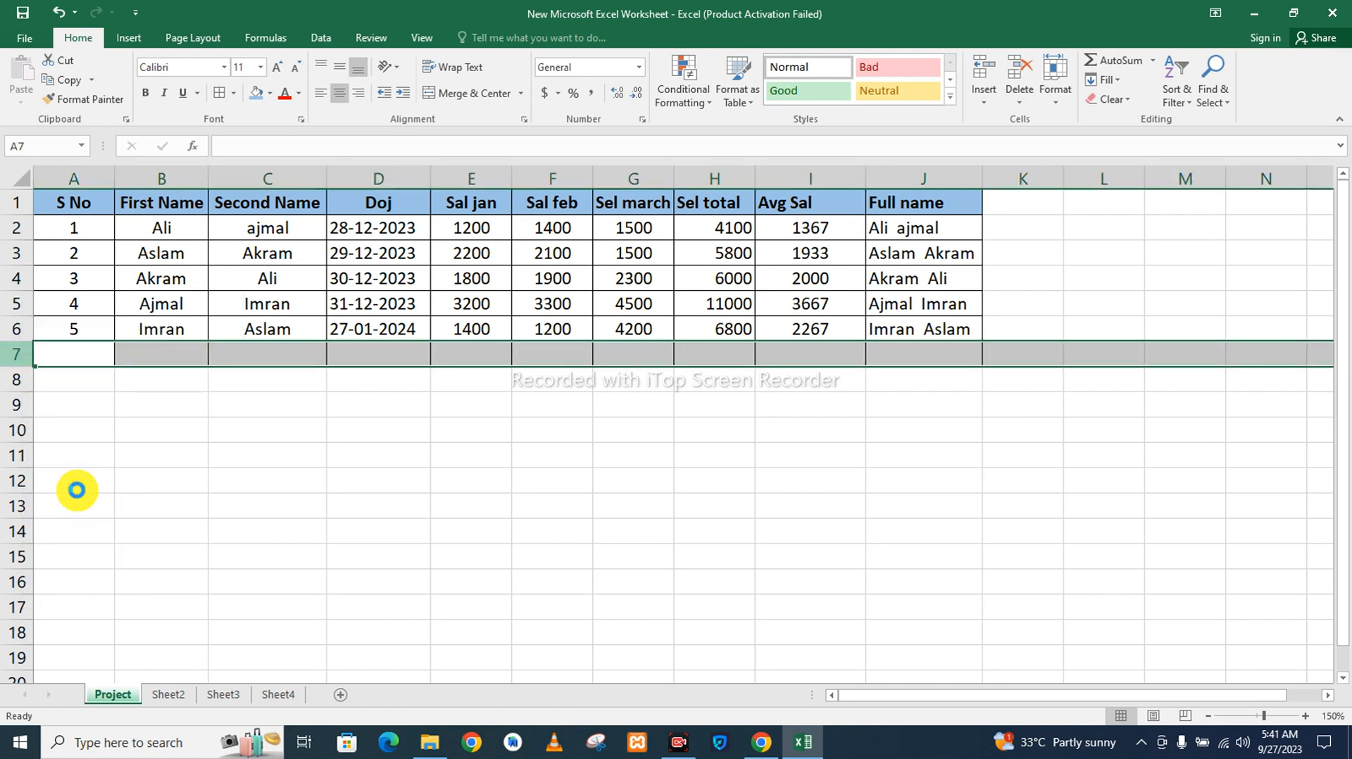
left_click(458, 440)
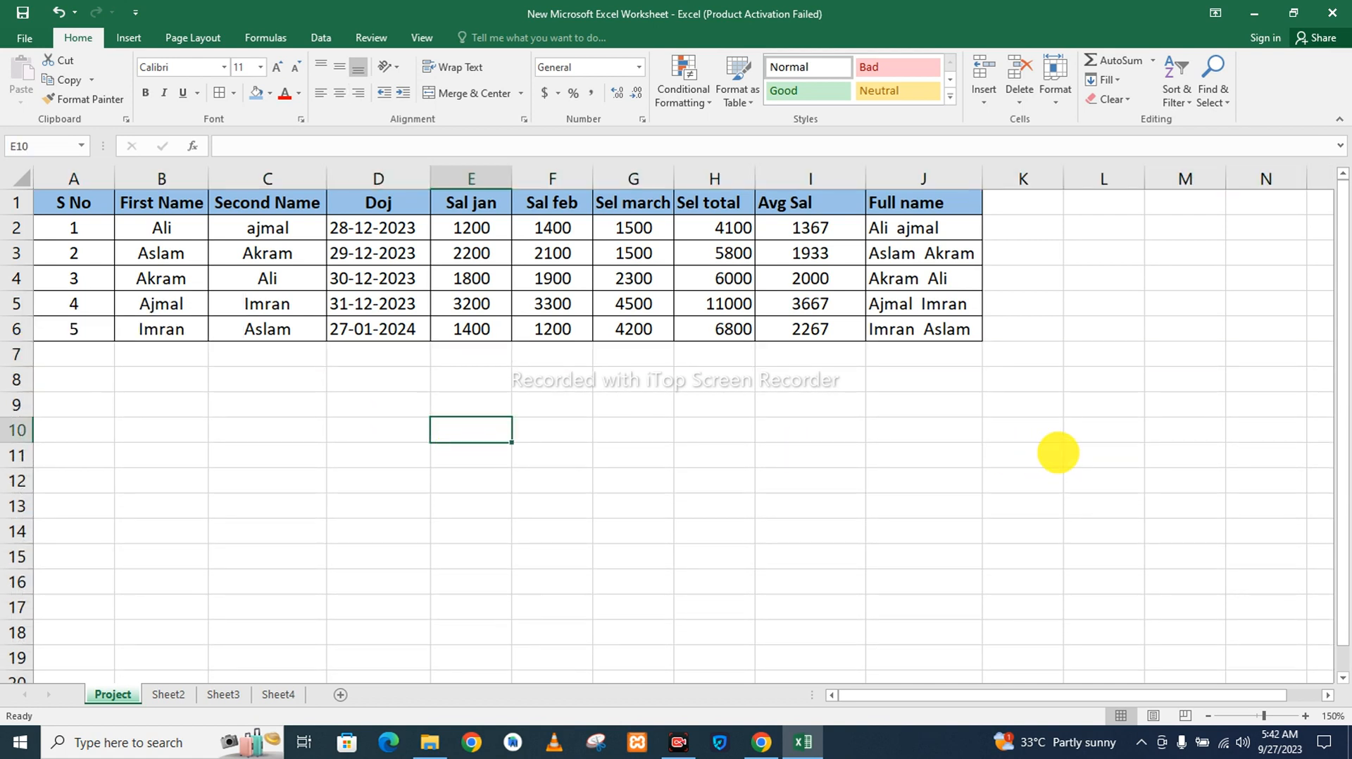
left_click(1058, 453)
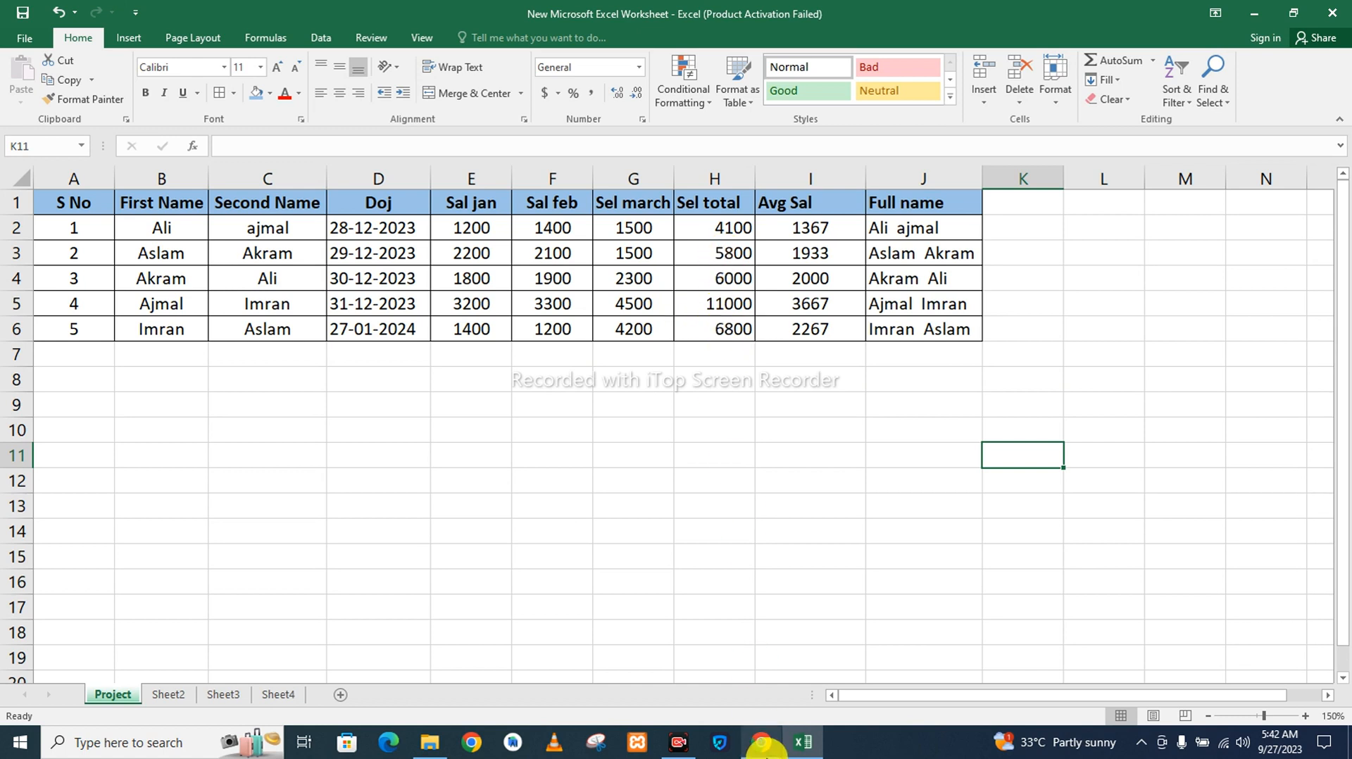
mouse_move(764, 749)
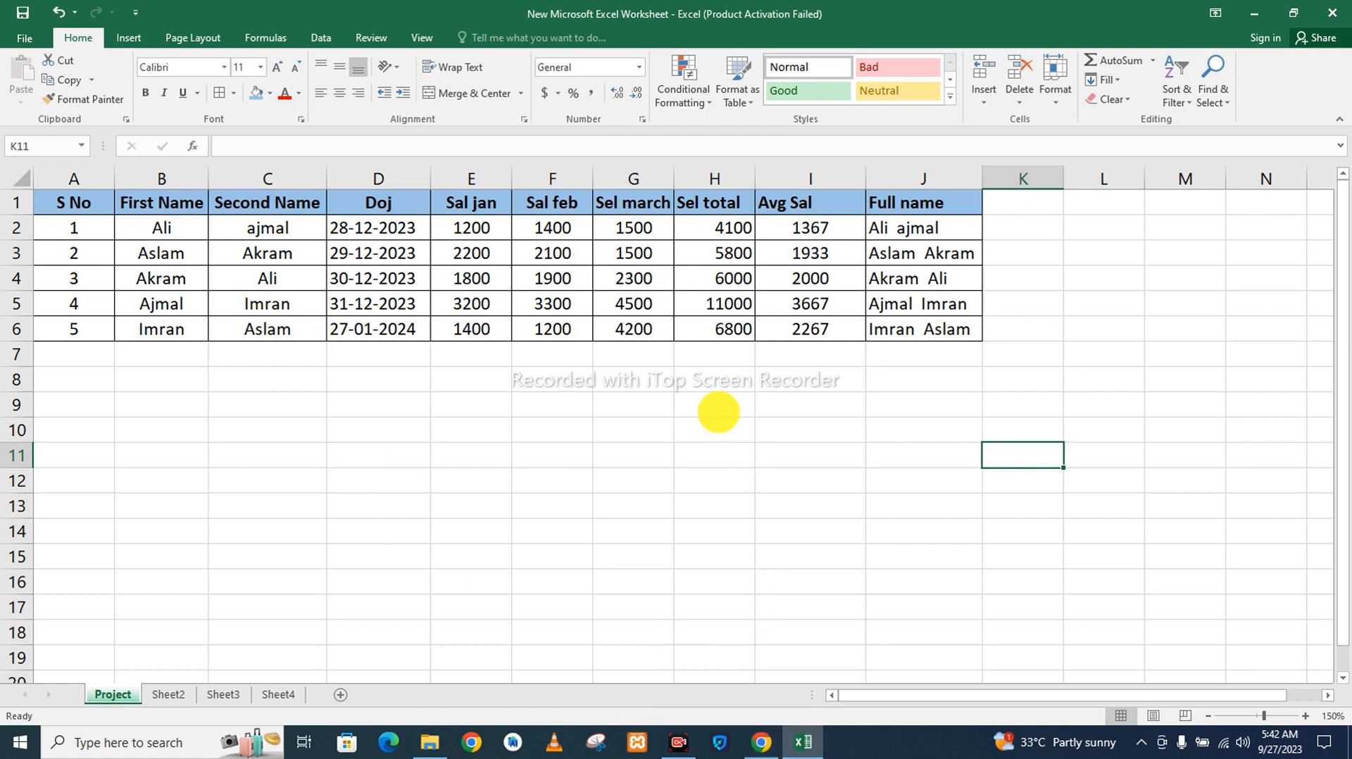
Add a filter to the Sel total column, H1:H6.
left_click_drag(707, 336, 736, 338)
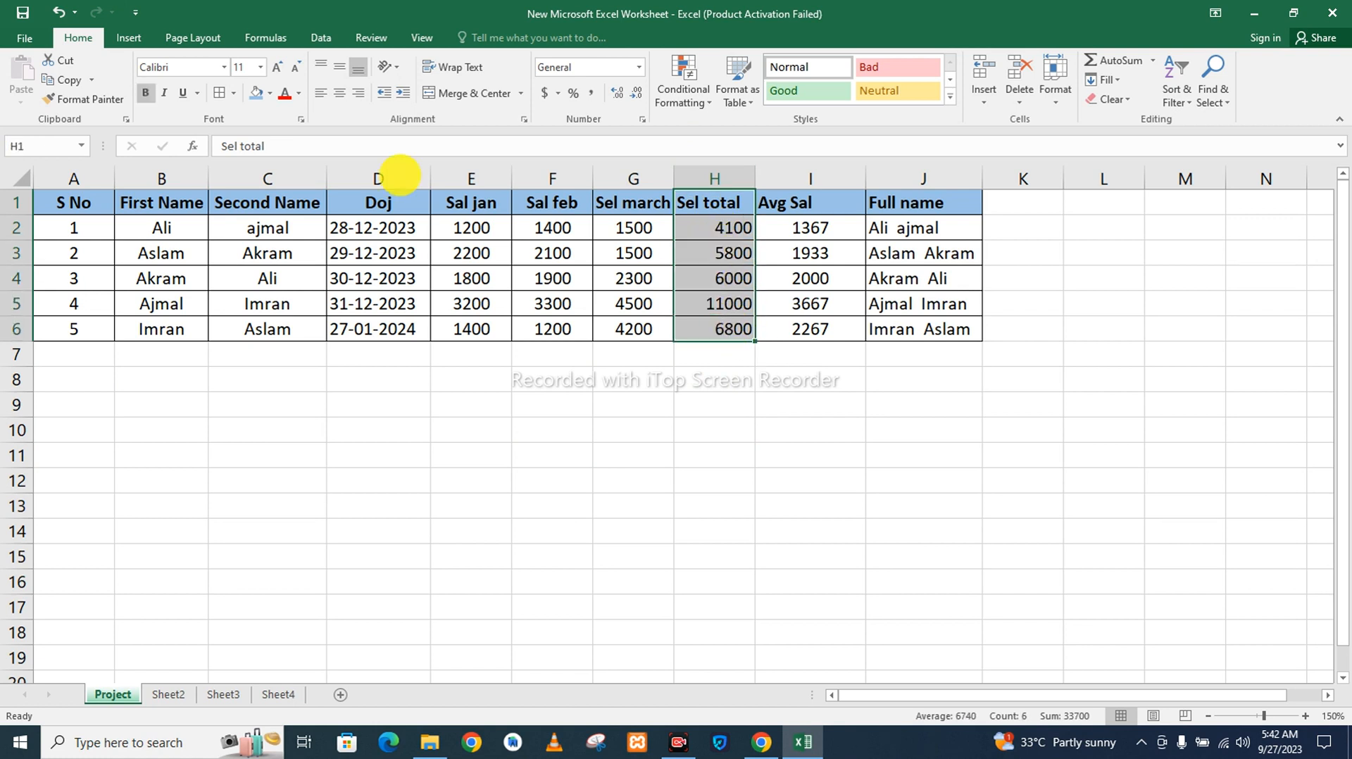
left_click(323, 39)
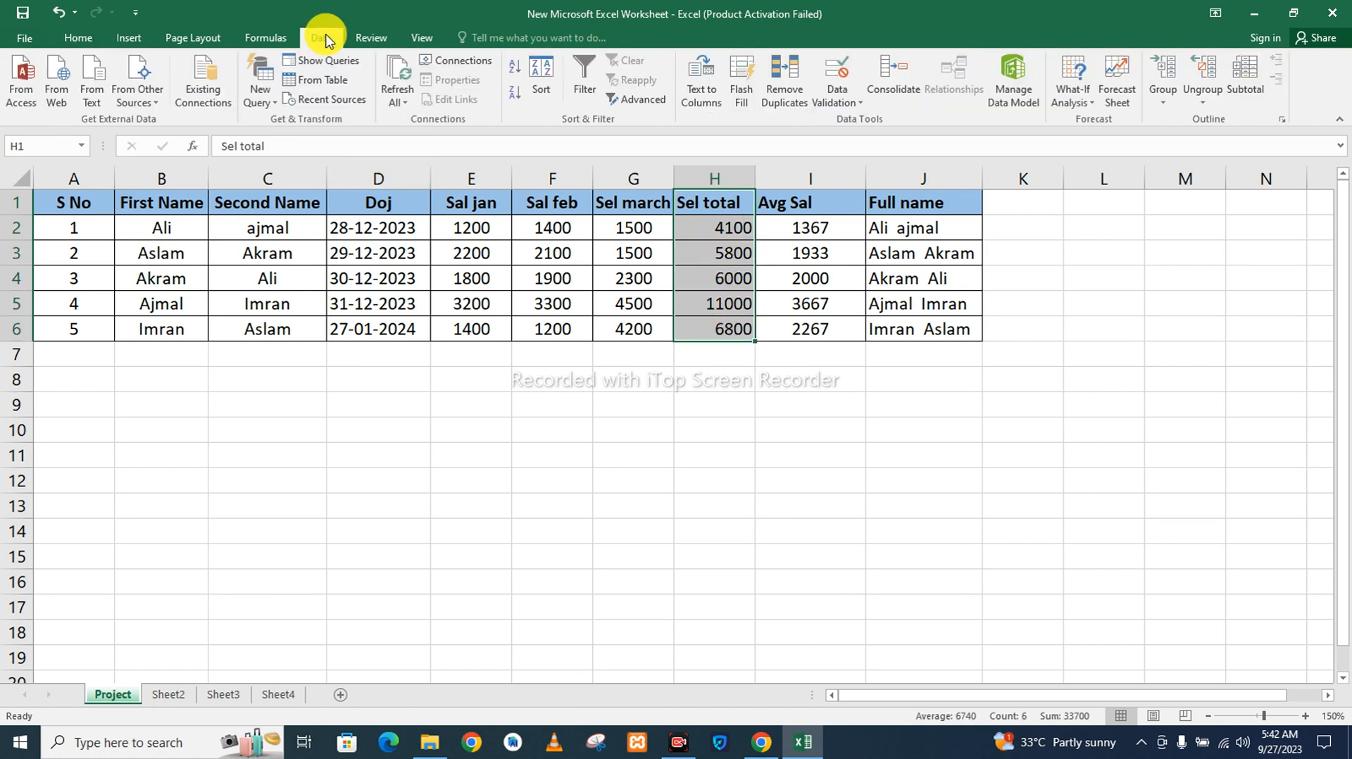
left_click(571, 87)
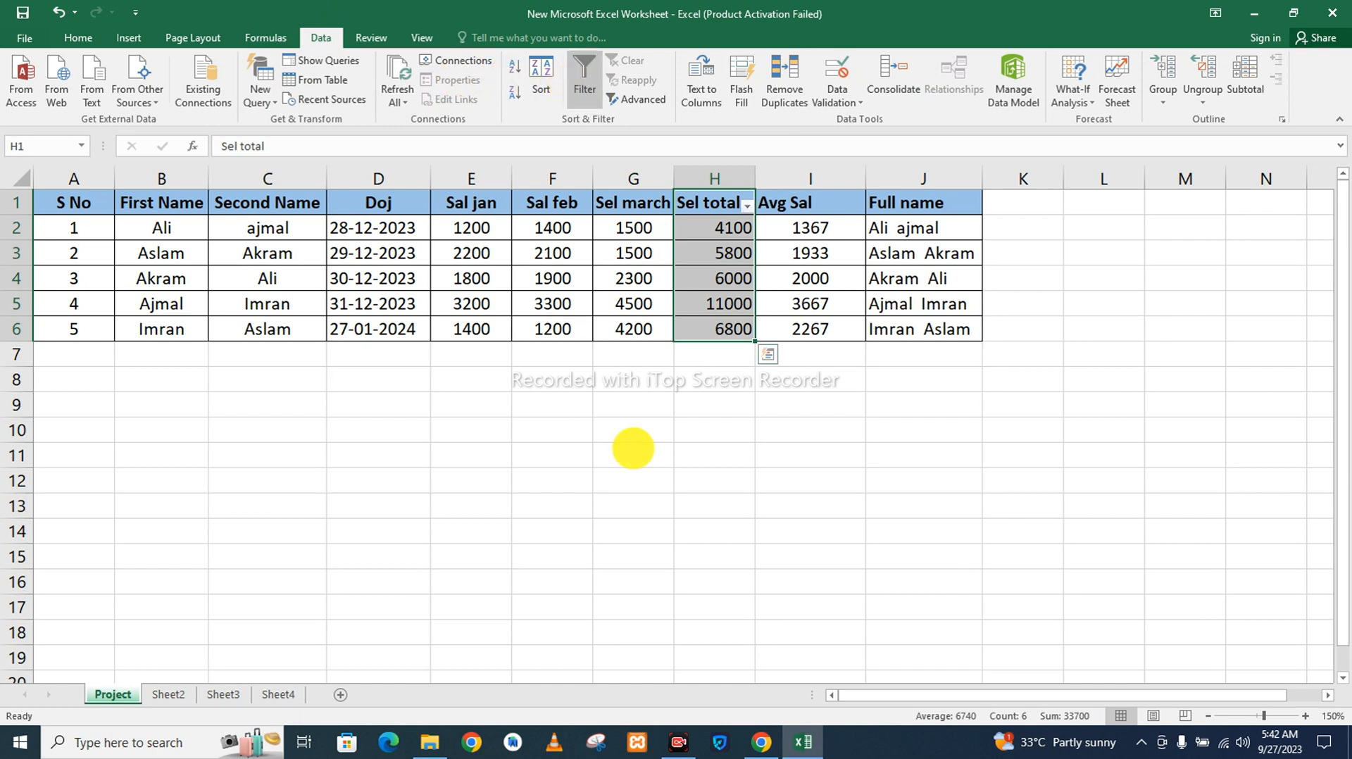
left_click(633, 448)
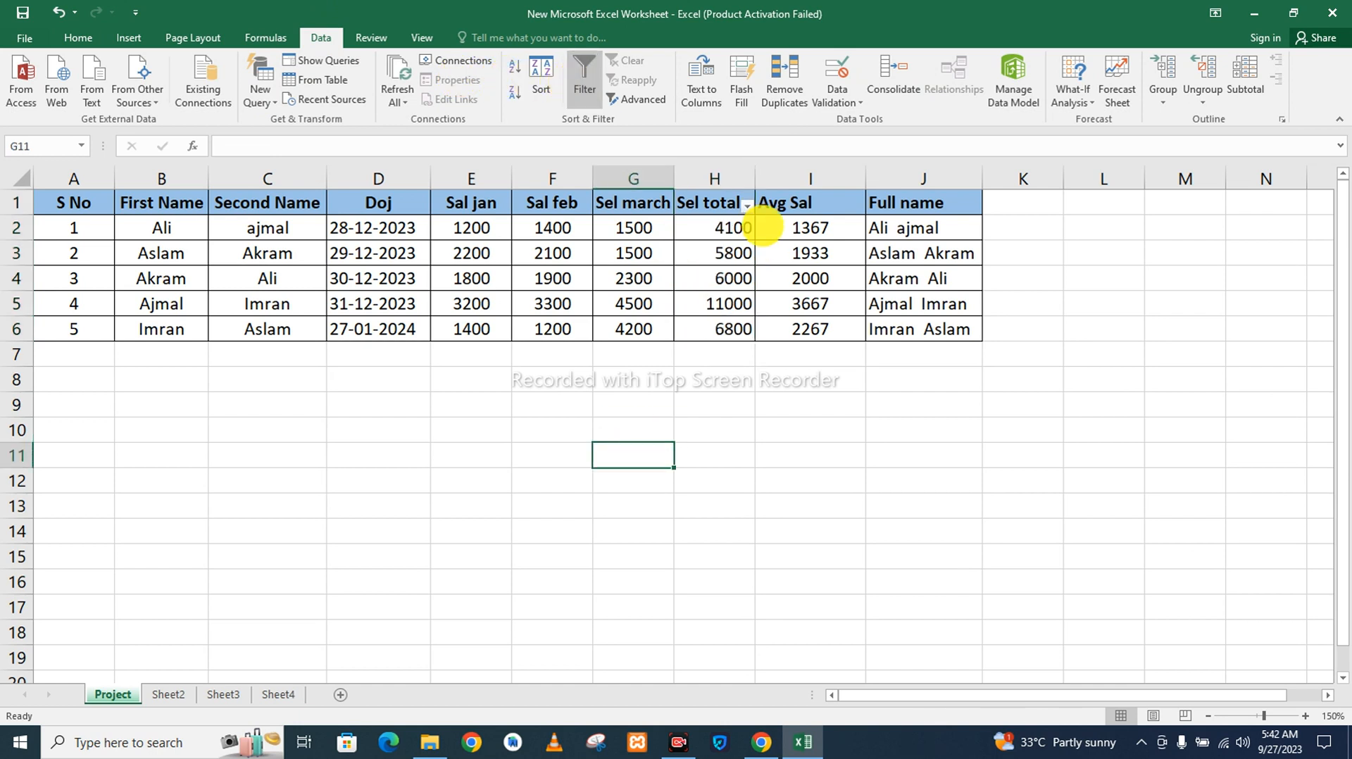
Sort the Sel total column from smallest to largest, expanding the selection to the adjacent data.
left_click(747, 205)
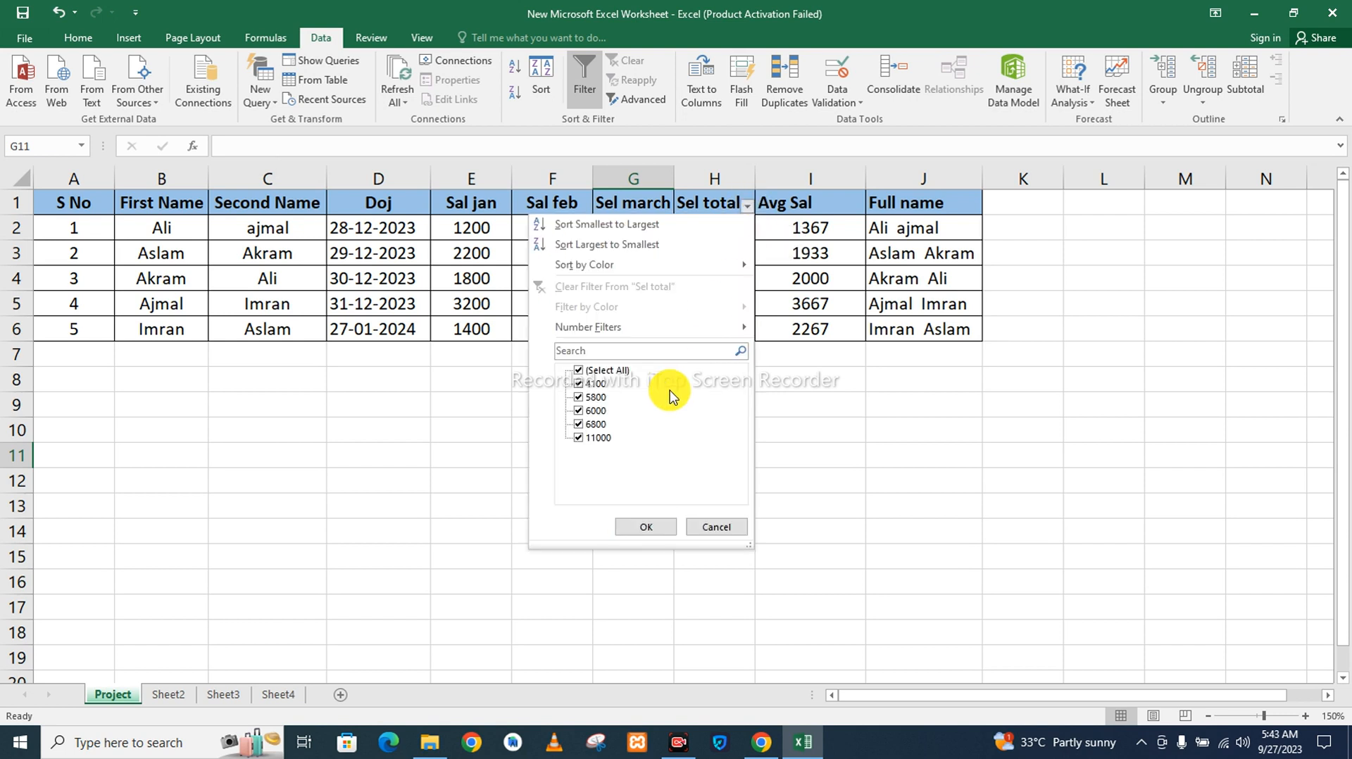
left_click(569, 224)
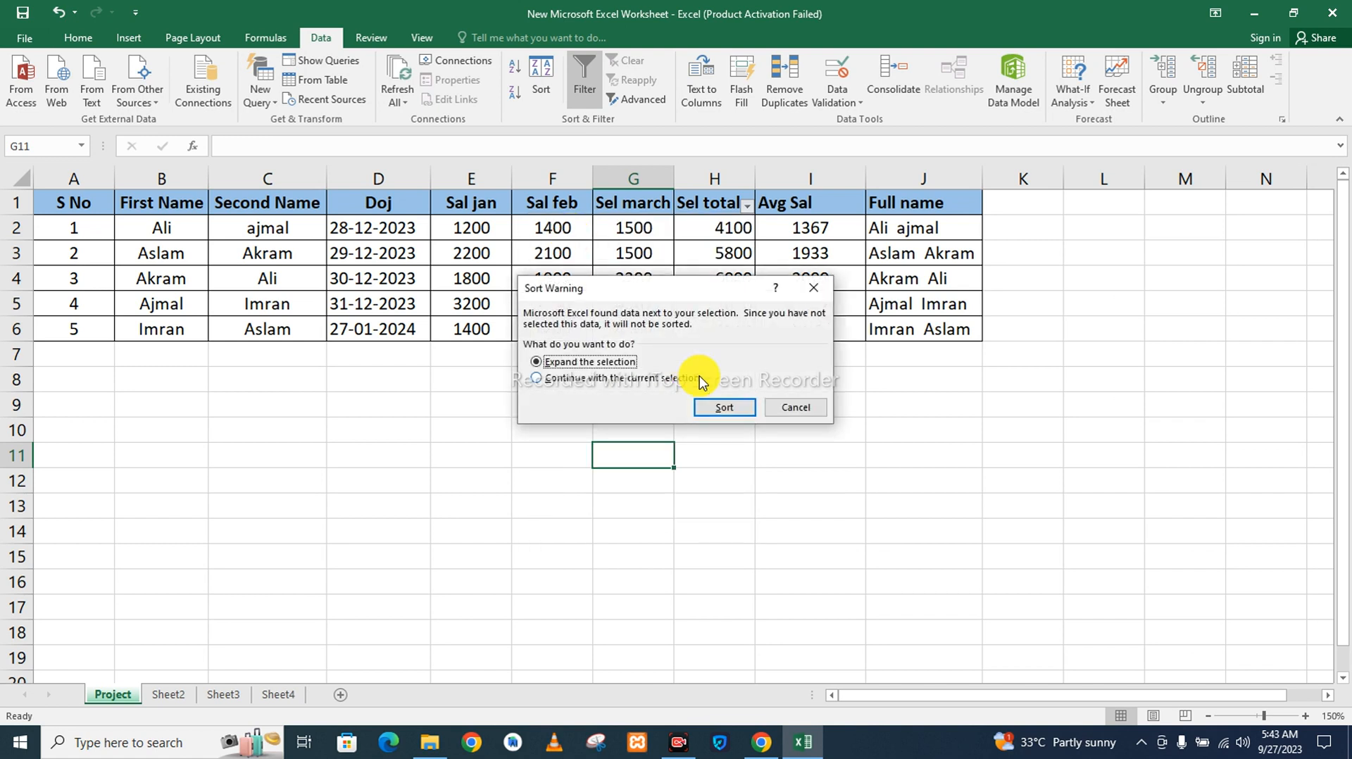
left_click(712, 407)
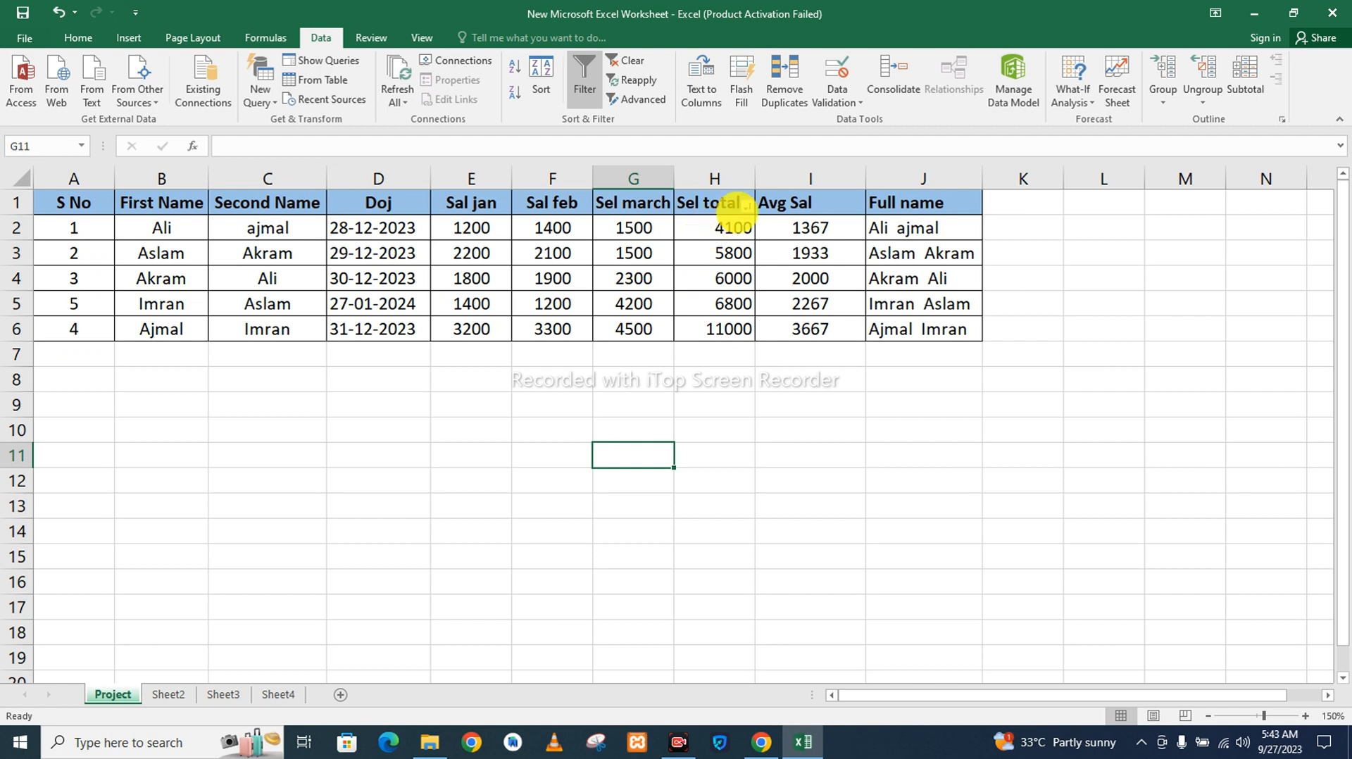
Undo the sort and the filter on the Sel total column.
left_click(732, 204)
mouse_move(728, 217)
left_mouse_down()
mouse_move(727, 268)
mouse_move(722, 211)
left_mouse_up()
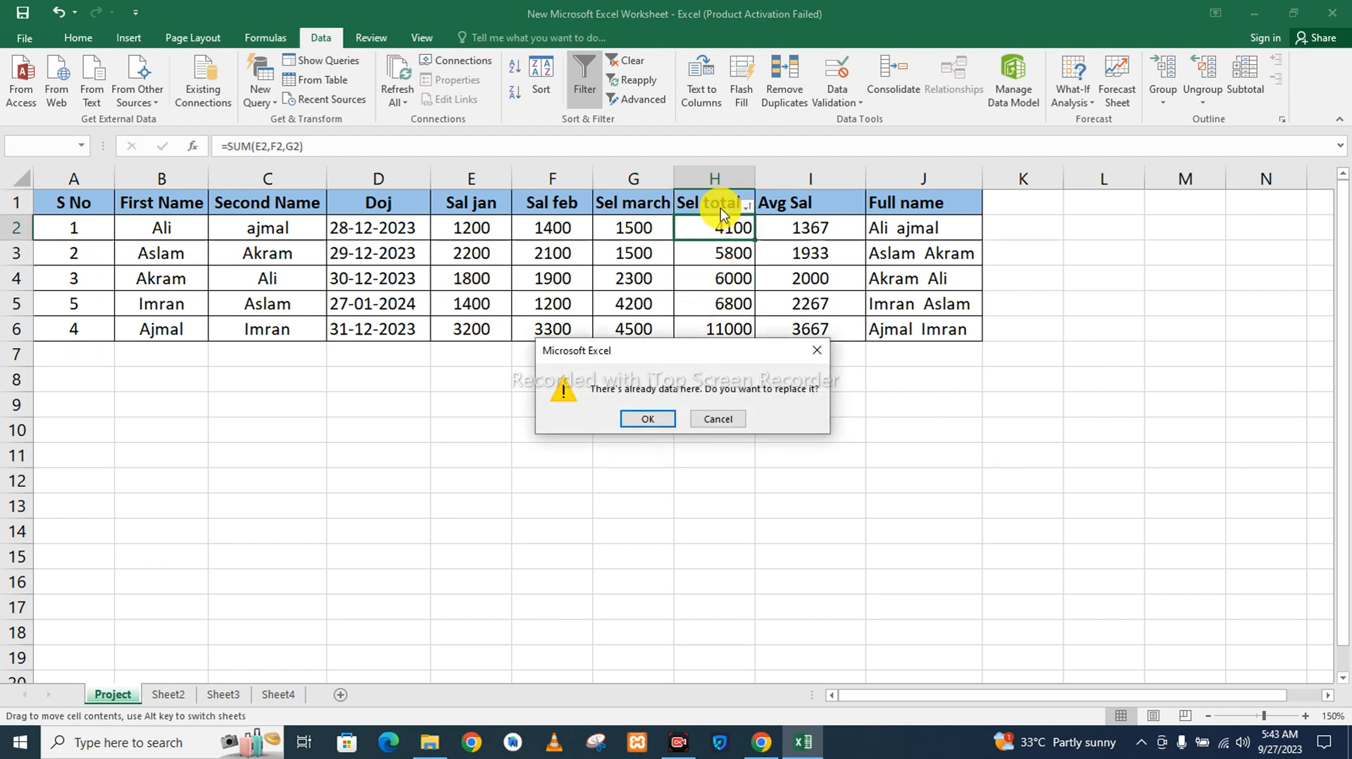
left_click(817, 350)
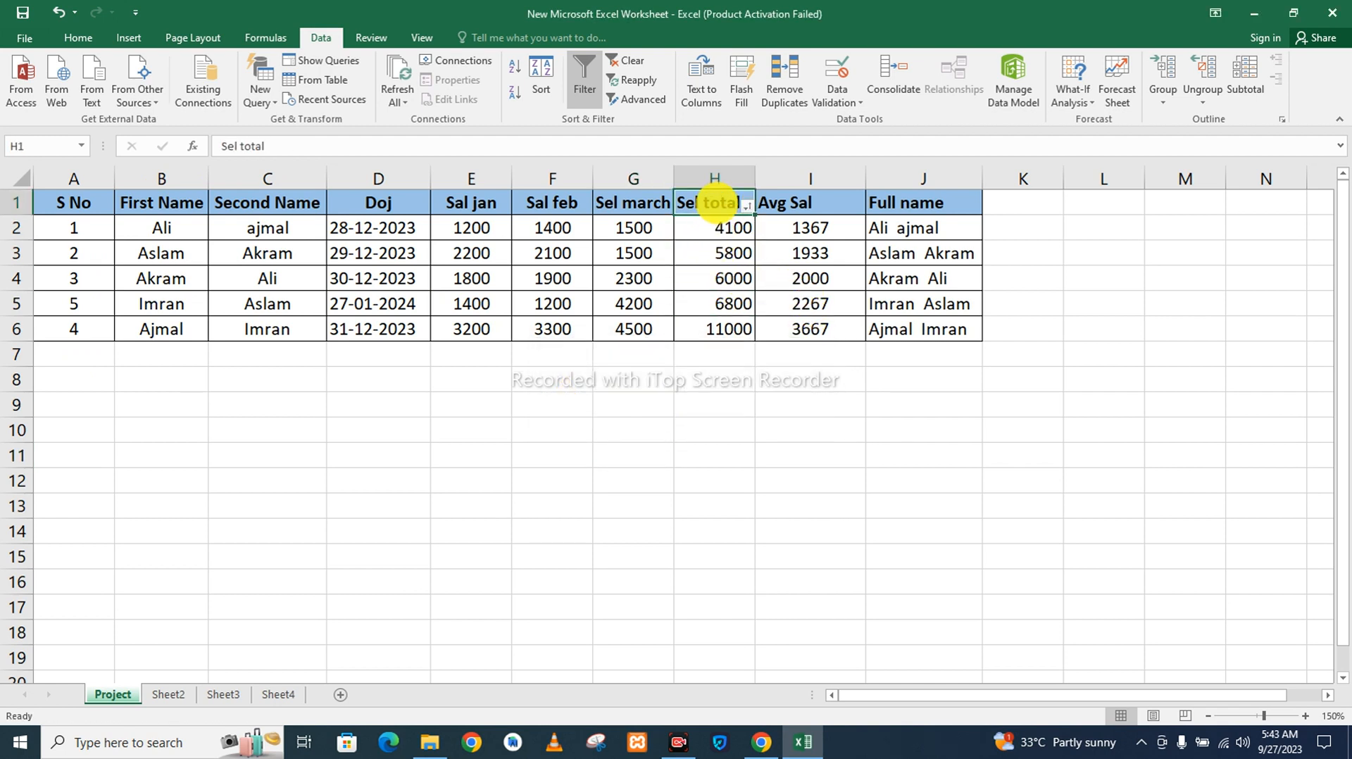
key("ctrl+z")
key("ctrl+z")
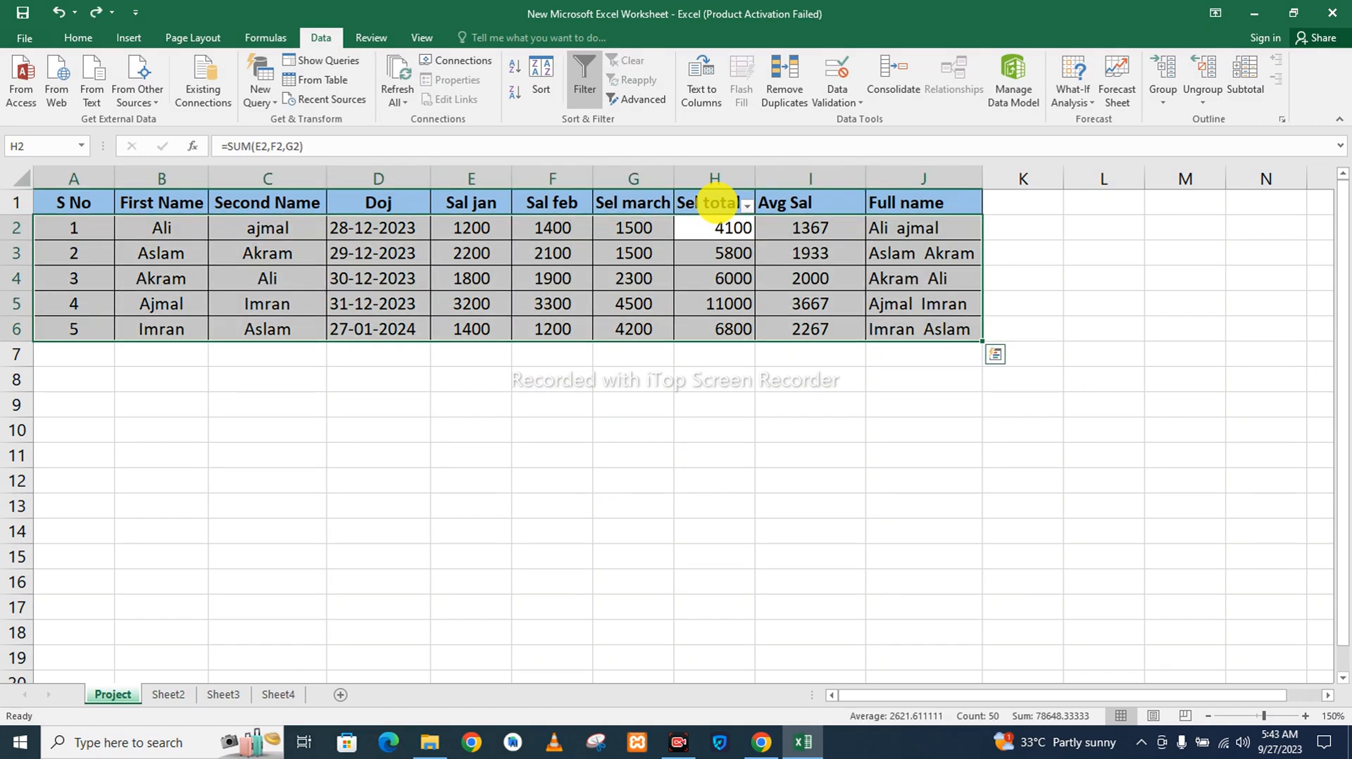
left_click(540, 74)
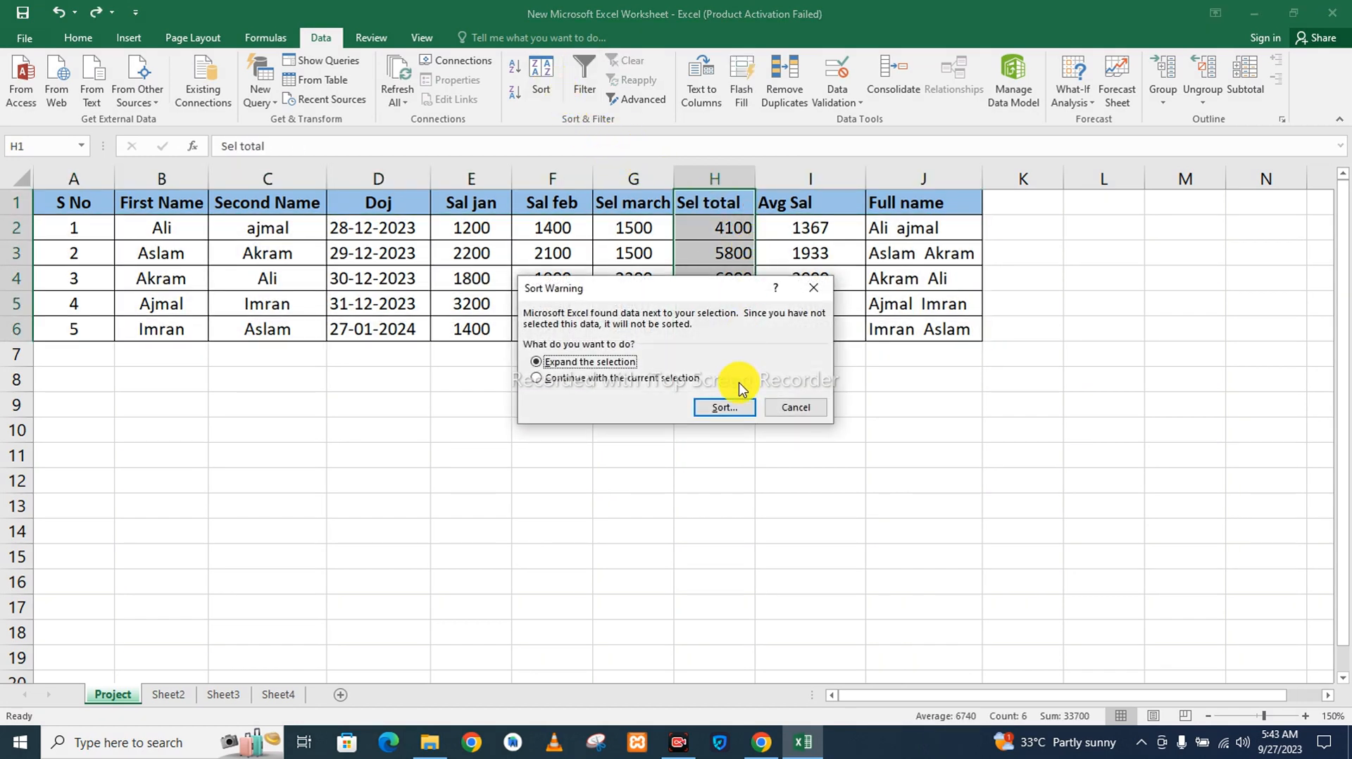
left_click(736, 406)
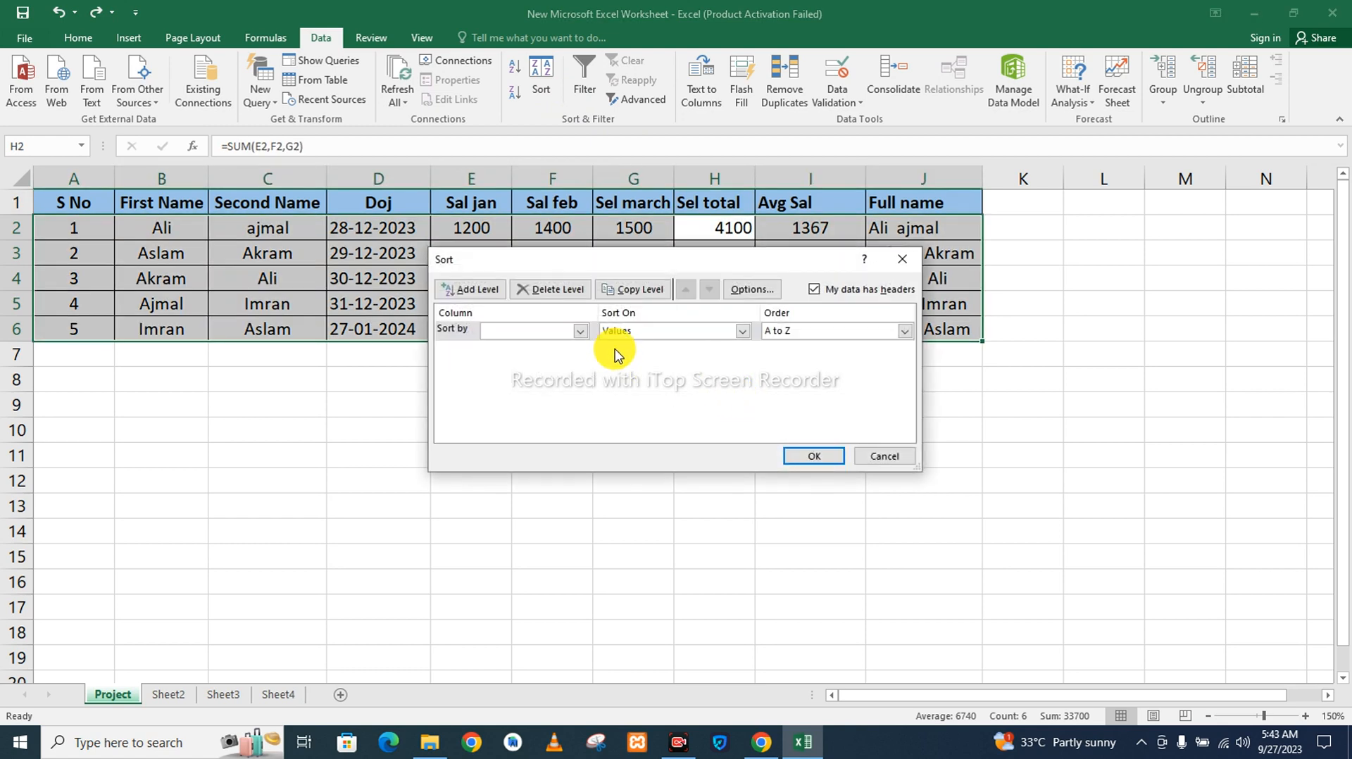
left_click(743, 336)
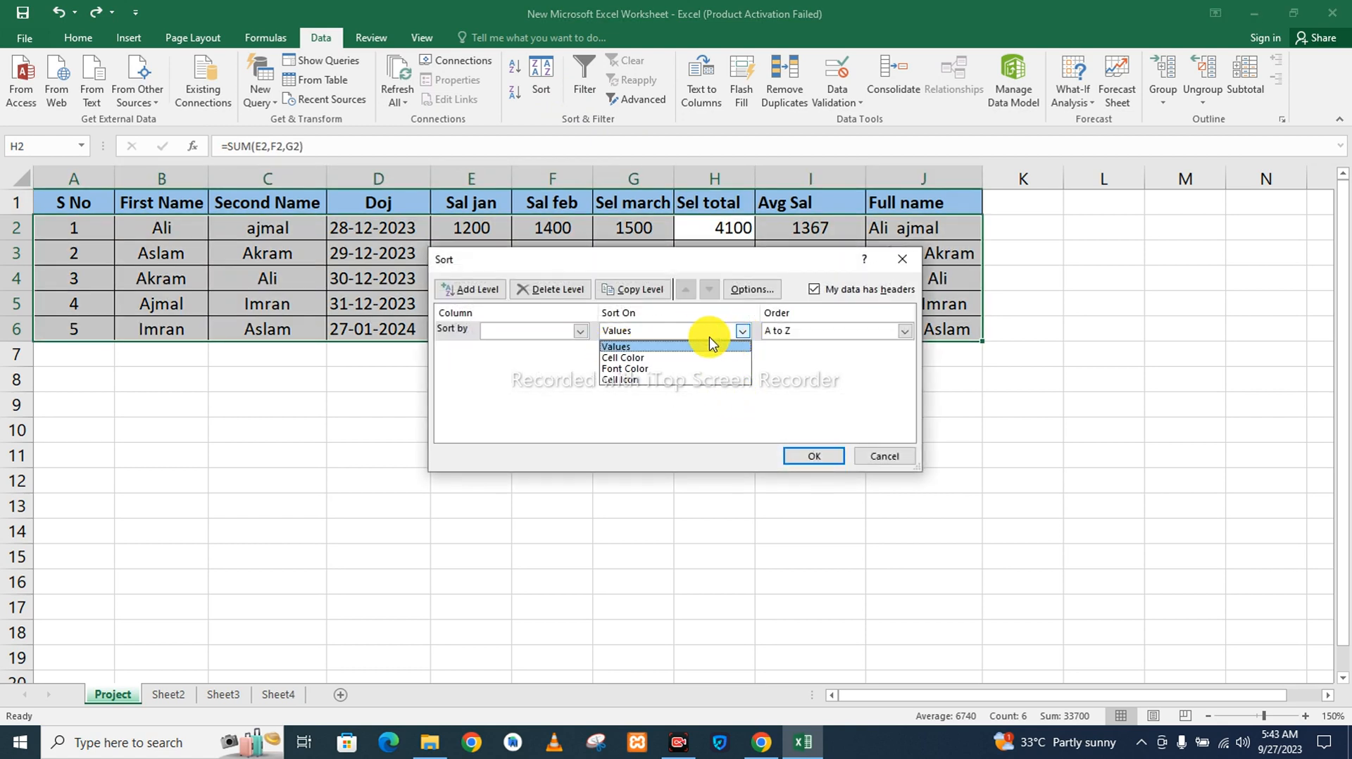
left_click(584, 331)
left_click(583, 331)
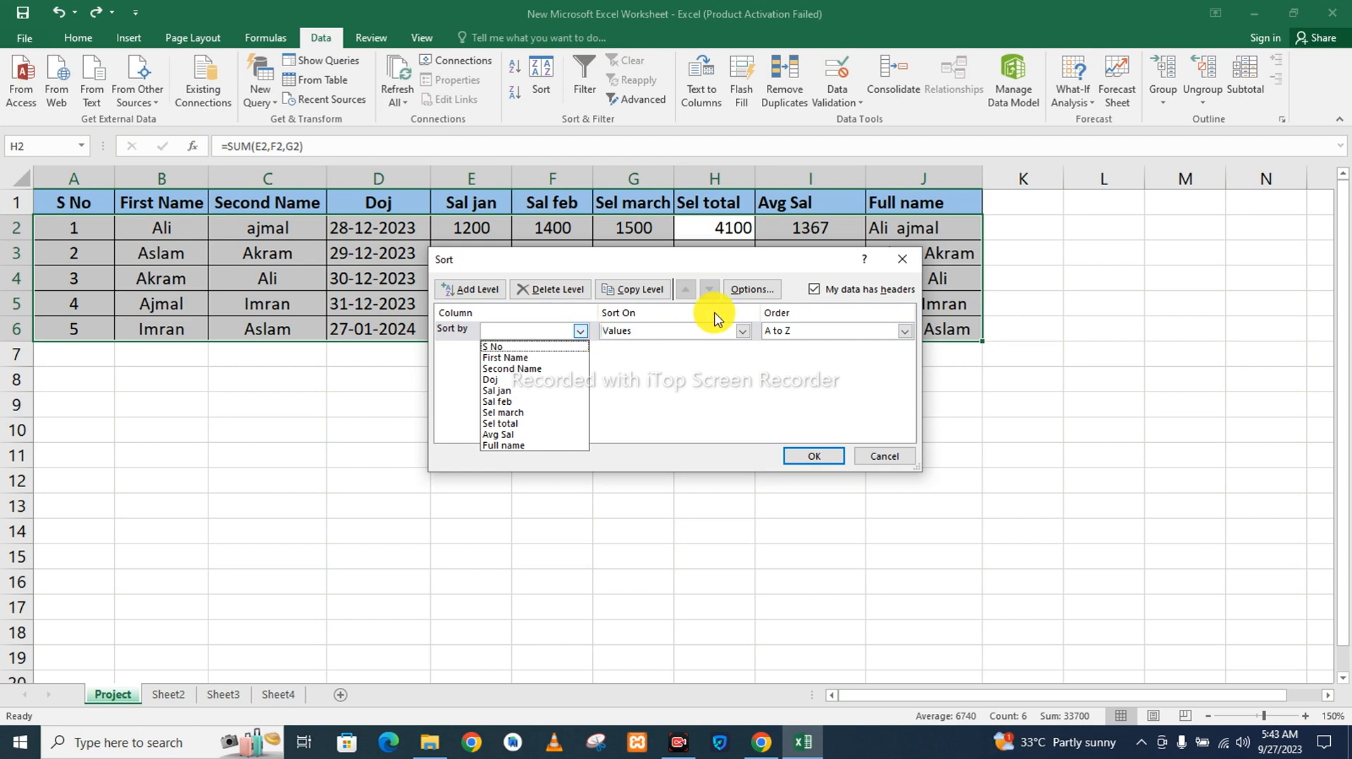
left_click(904, 261)
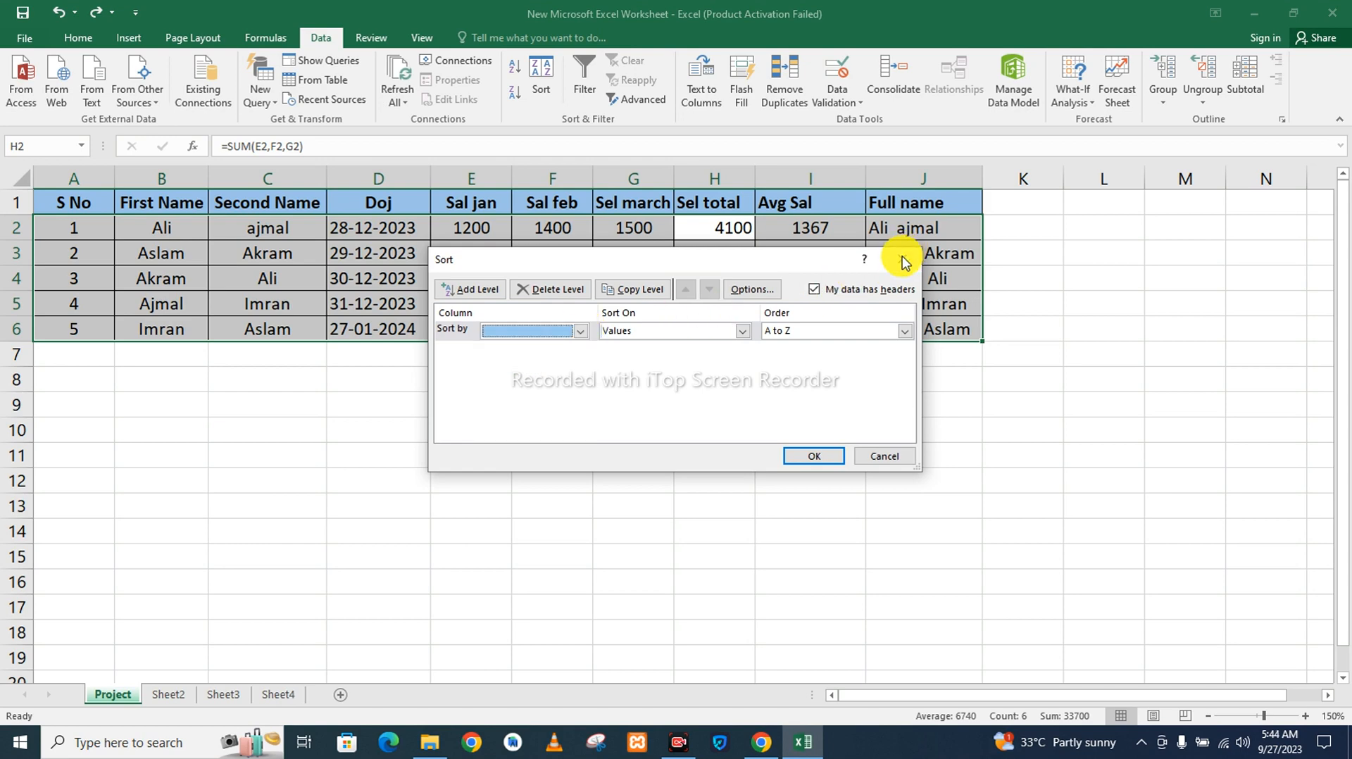
left_click(880, 456)
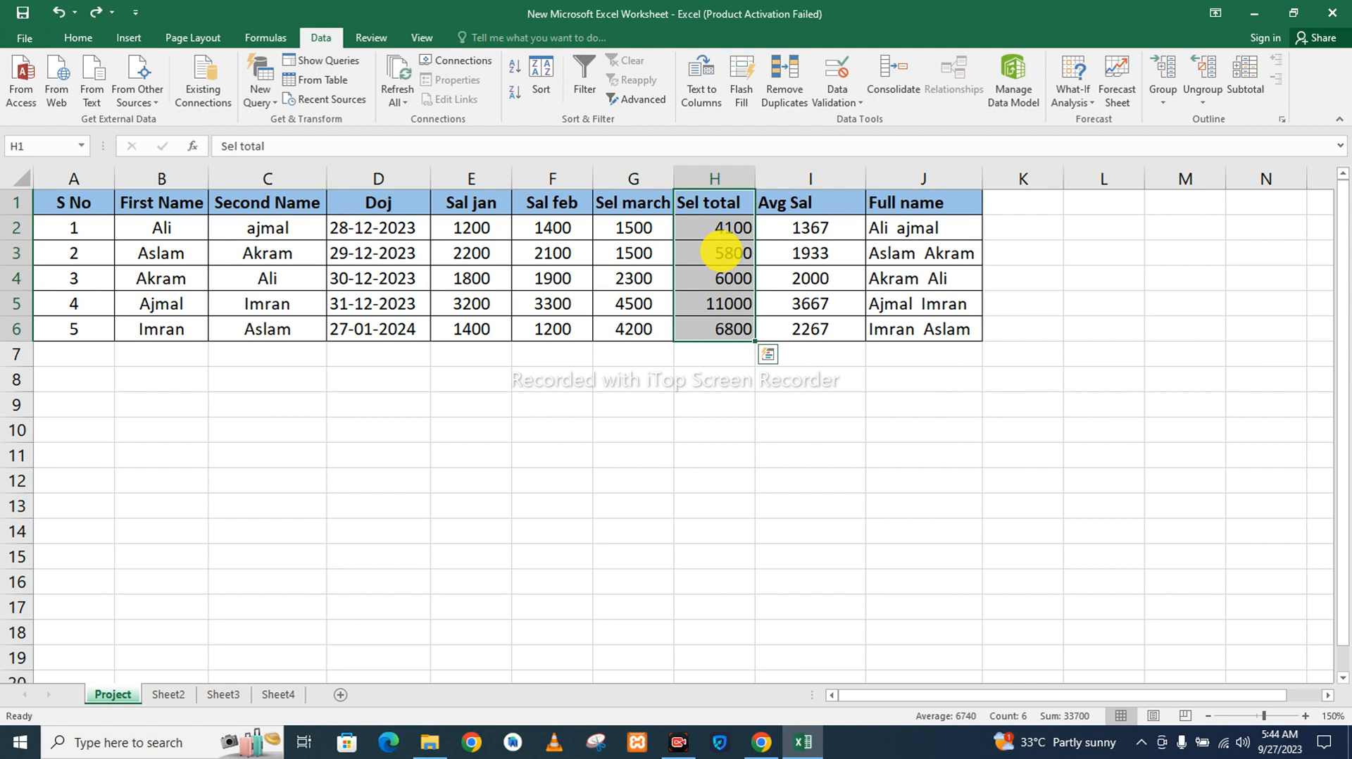
Apply the Green - Yellow - Red color scale as conditional formatting to the Sel total column, H1:H6.
left_click(77, 43)
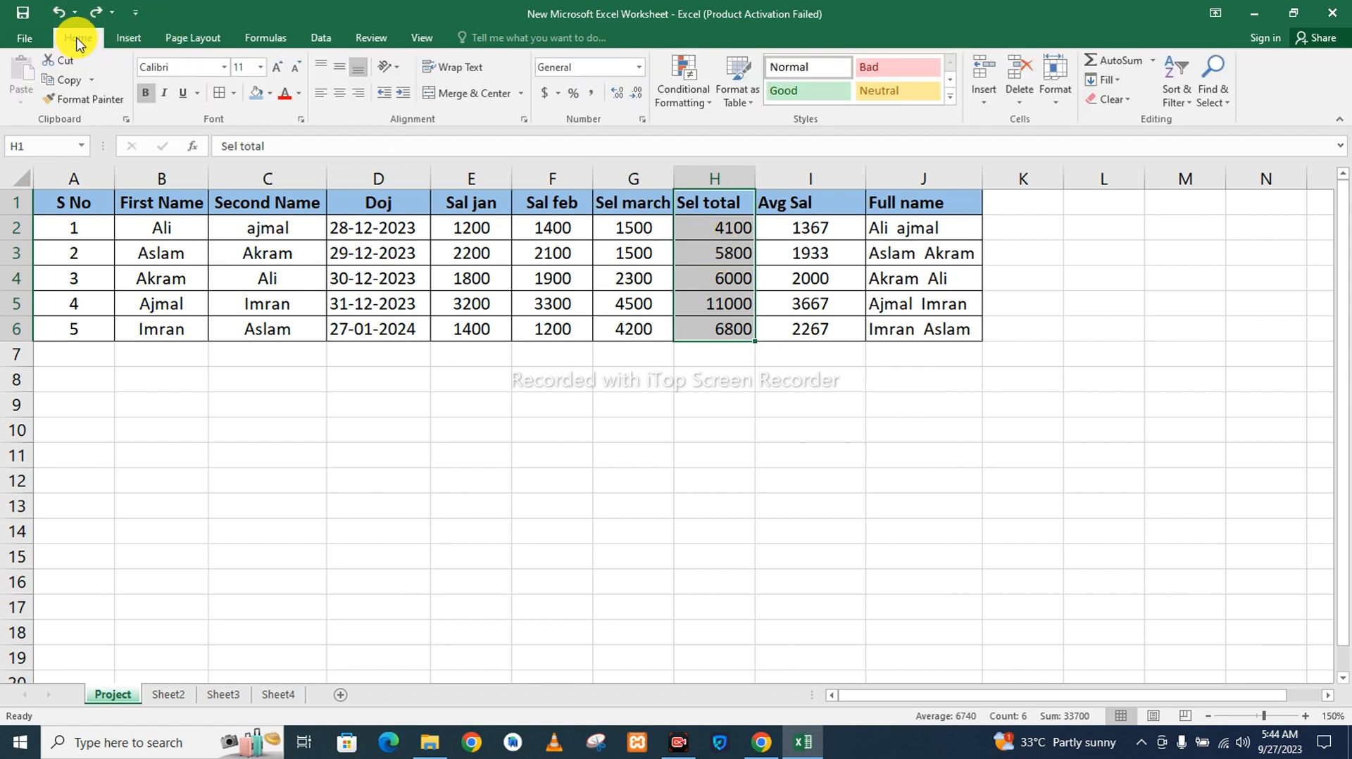
left_click(689, 91)
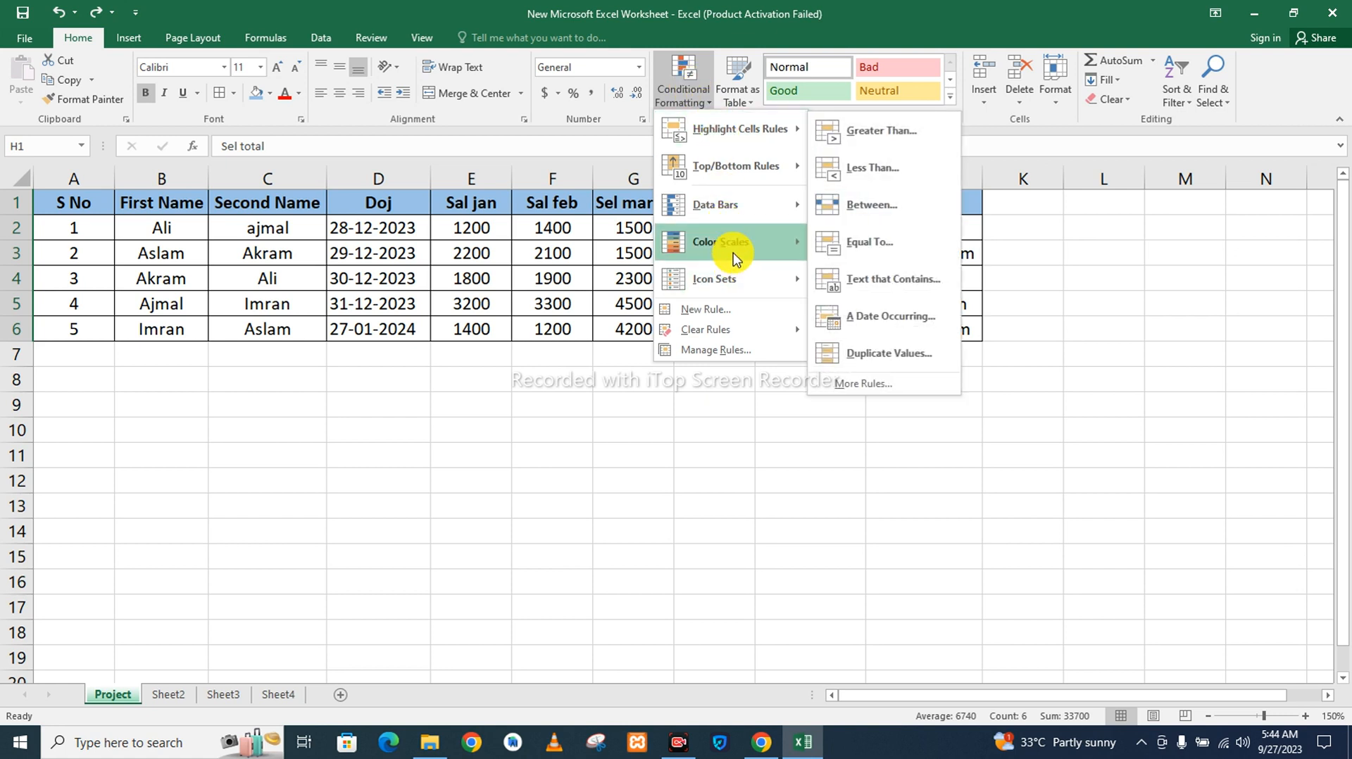
mouse_move(733, 258)
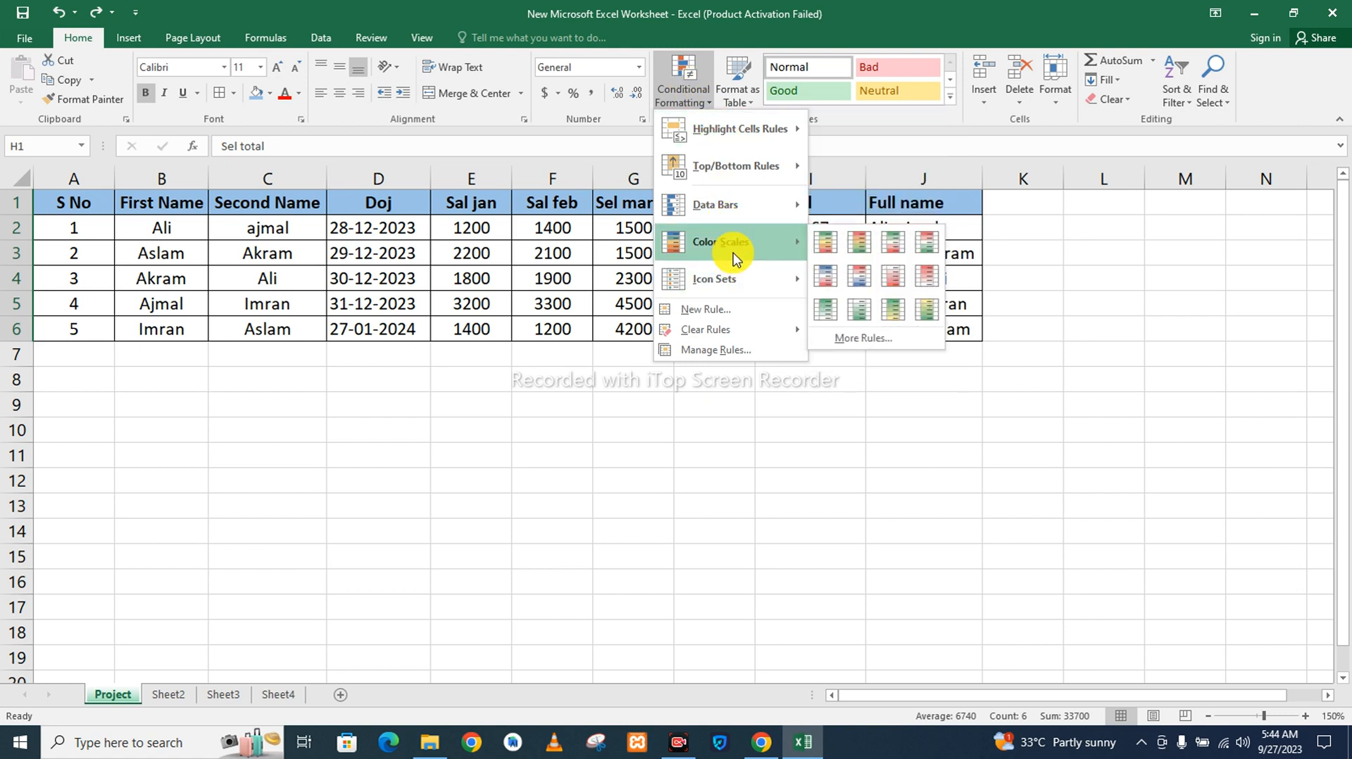
left_click(826, 242)
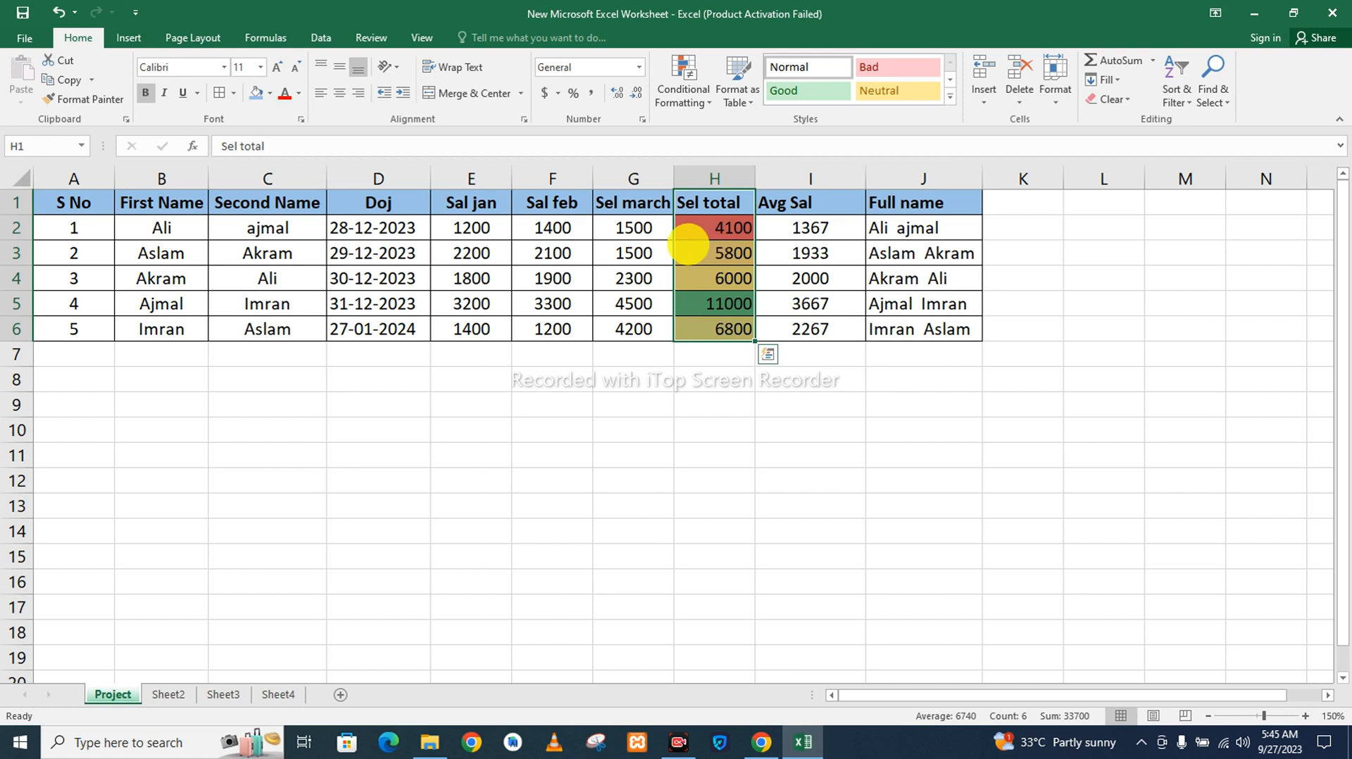
Insert an empty column before the Second Name column and delete it again.
left_click(400, 184)
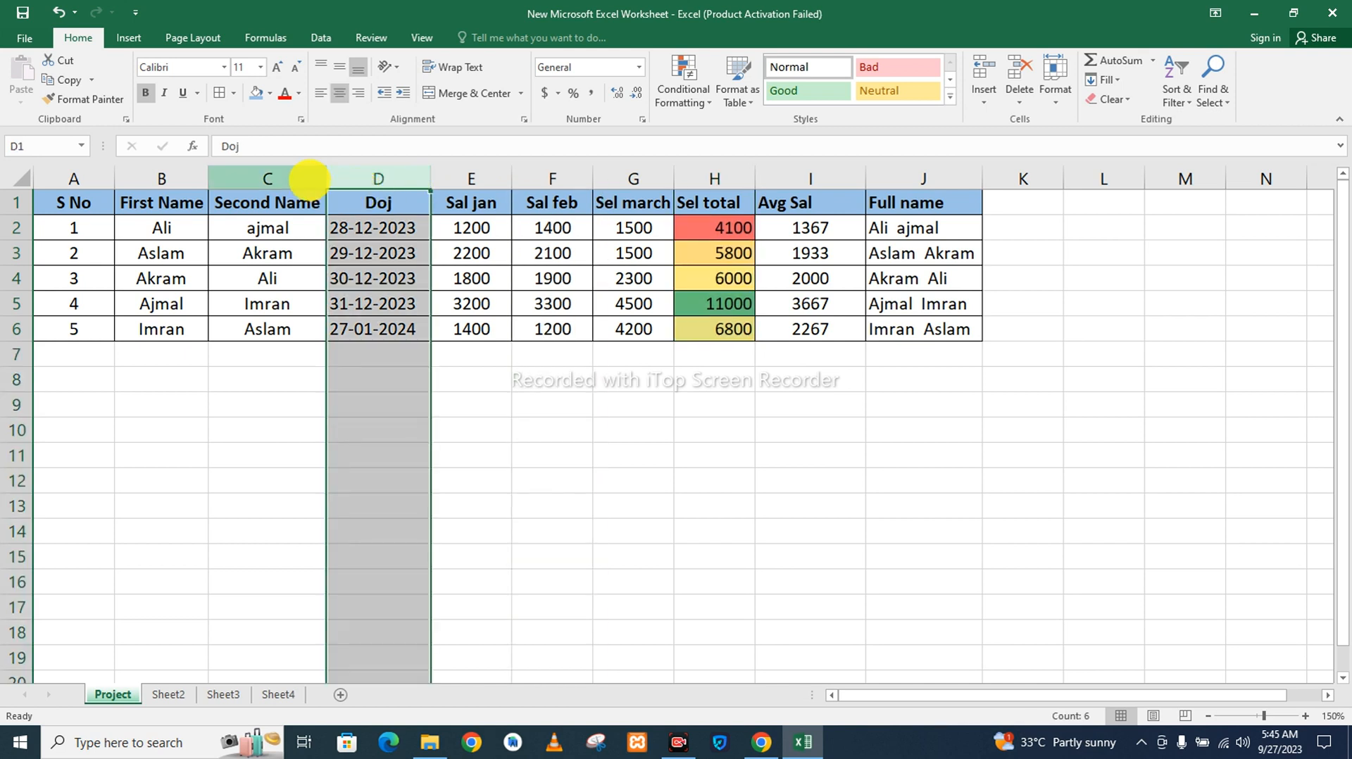
left_click(312, 178)
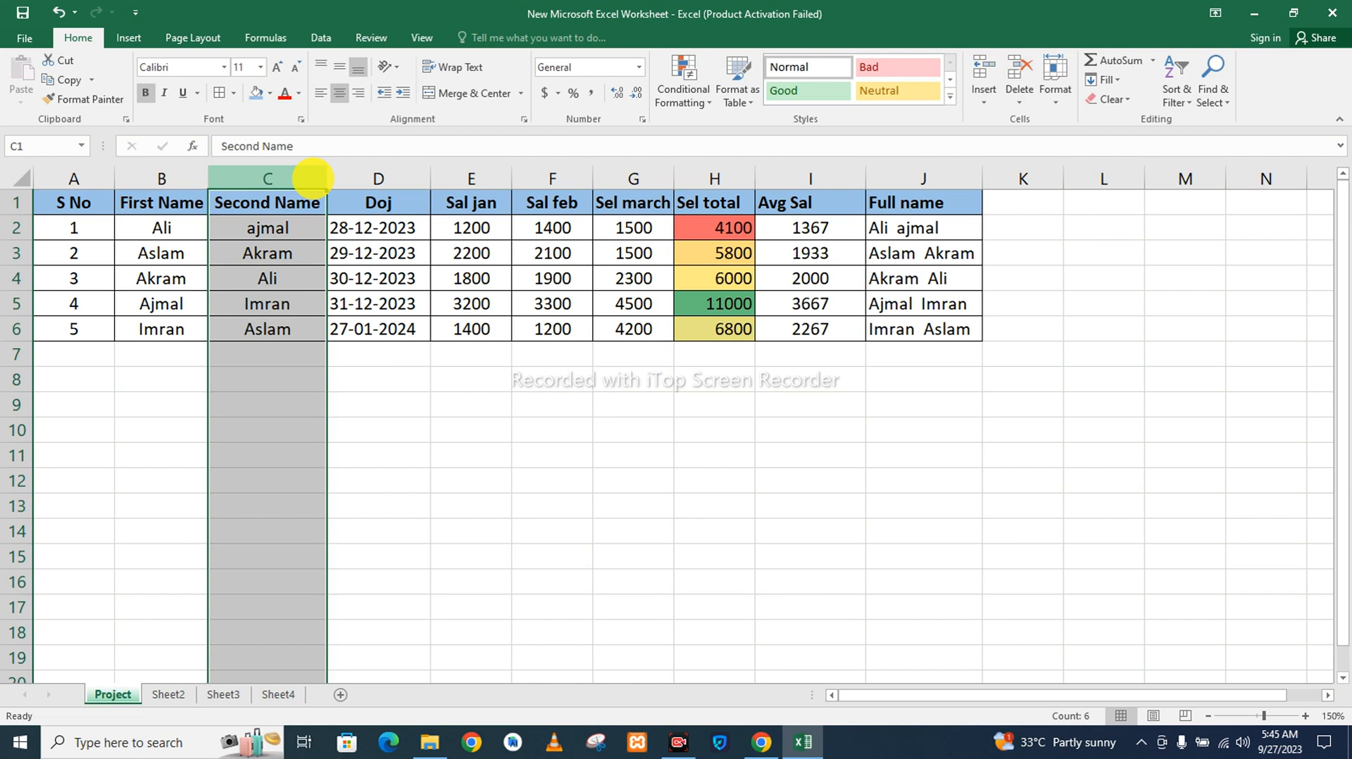
right_click(314, 179)
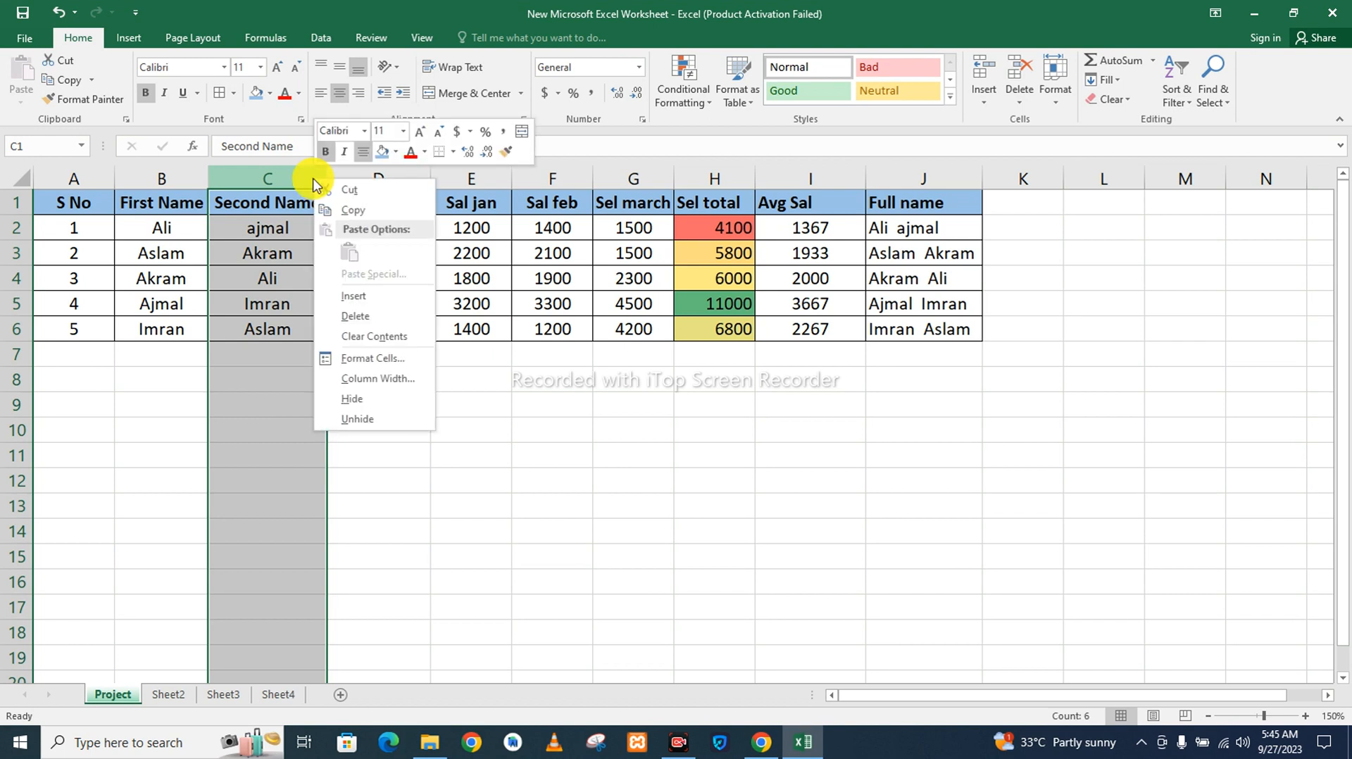
left_click(355, 295)
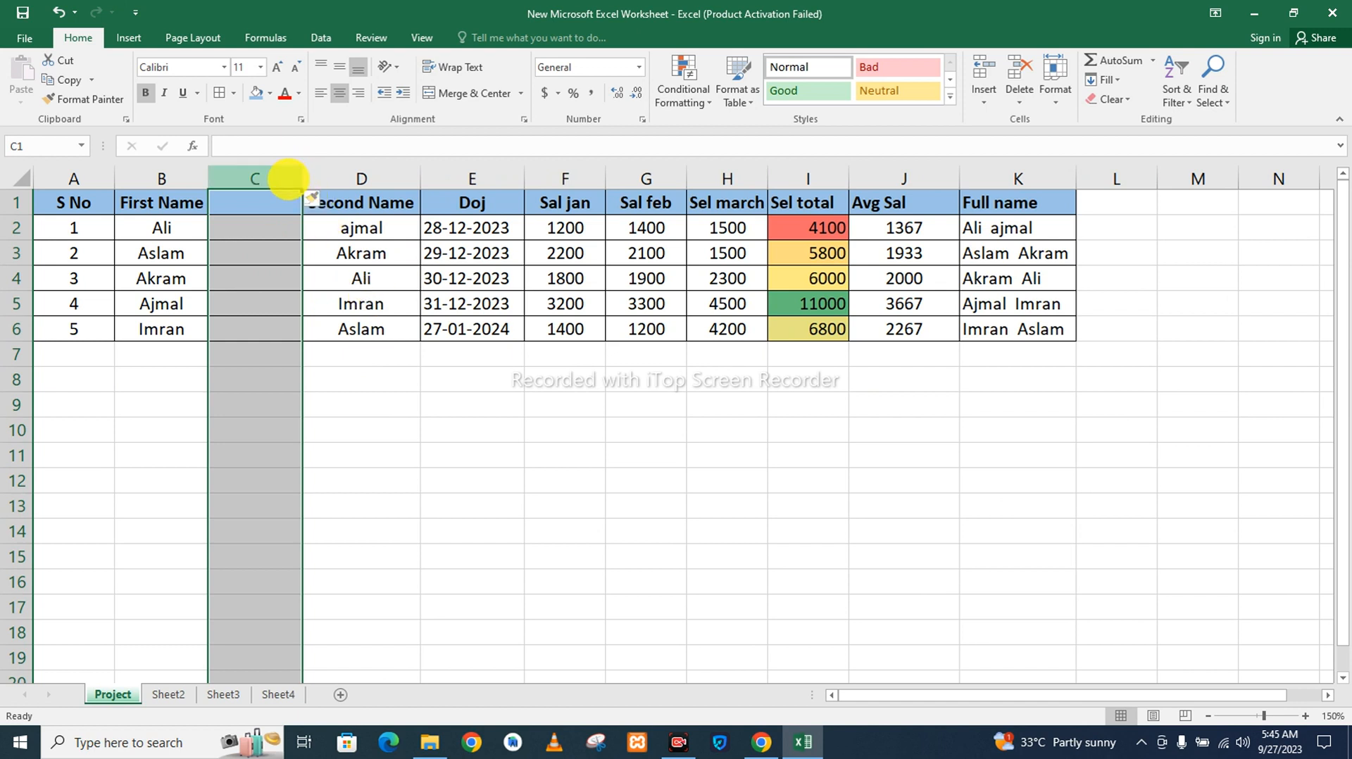
right_click(289, 179)
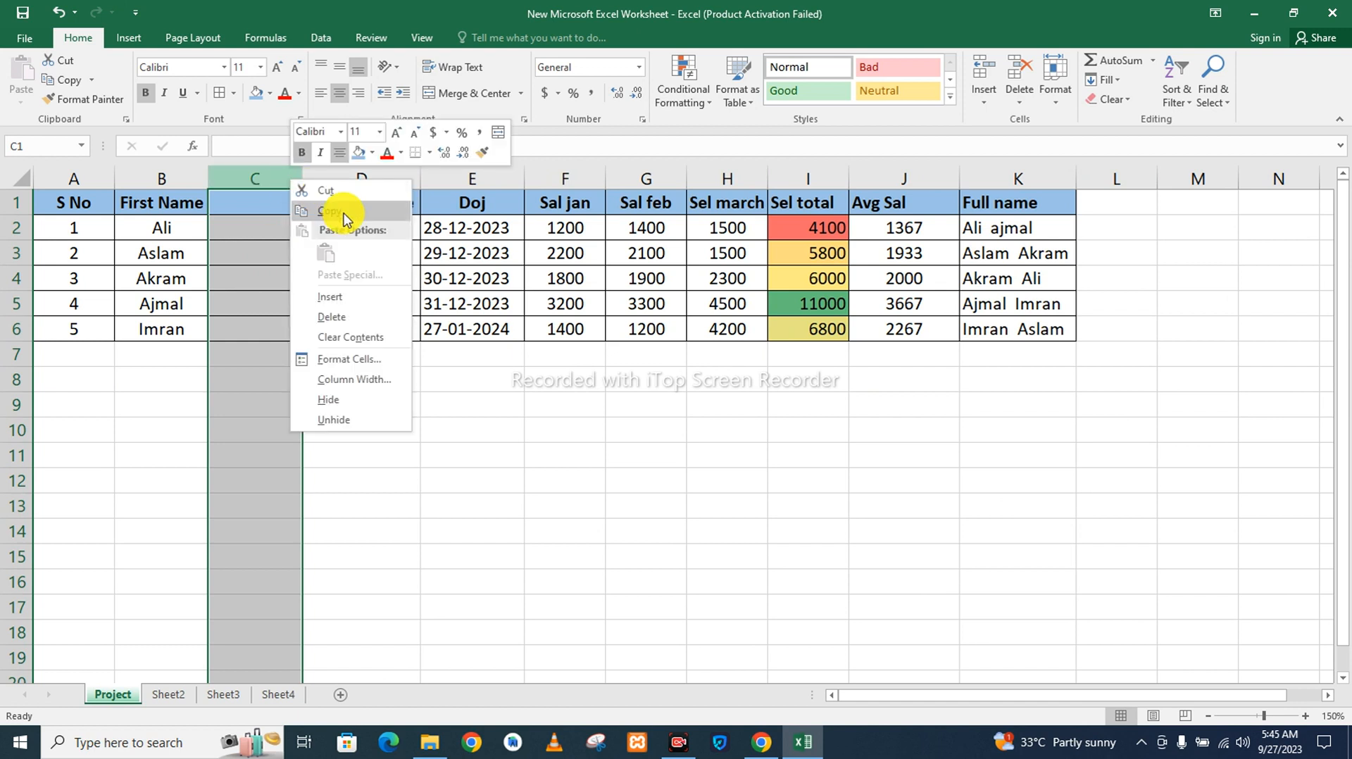
left_click(350, 316)
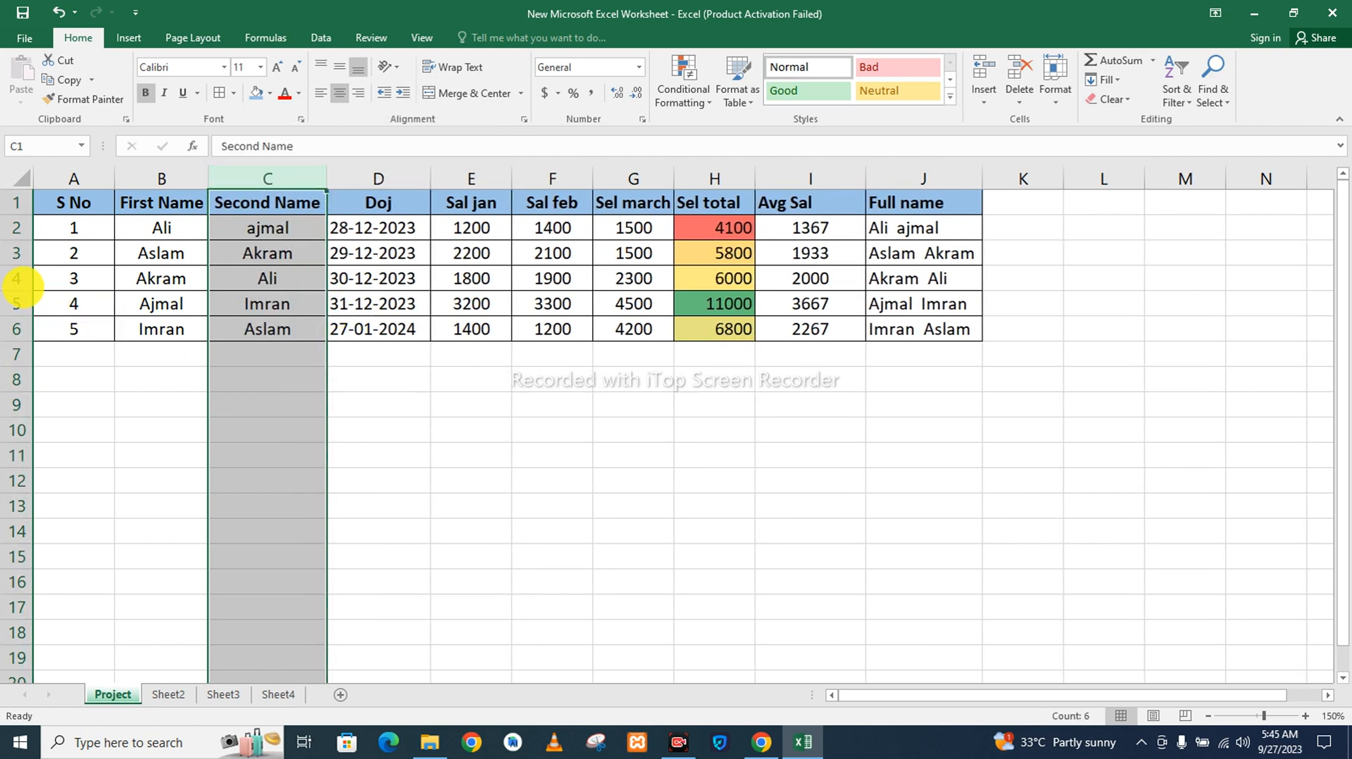
Insert an empty row above row 4, between the records with S No 2 and 3.
left_click(17, 279)
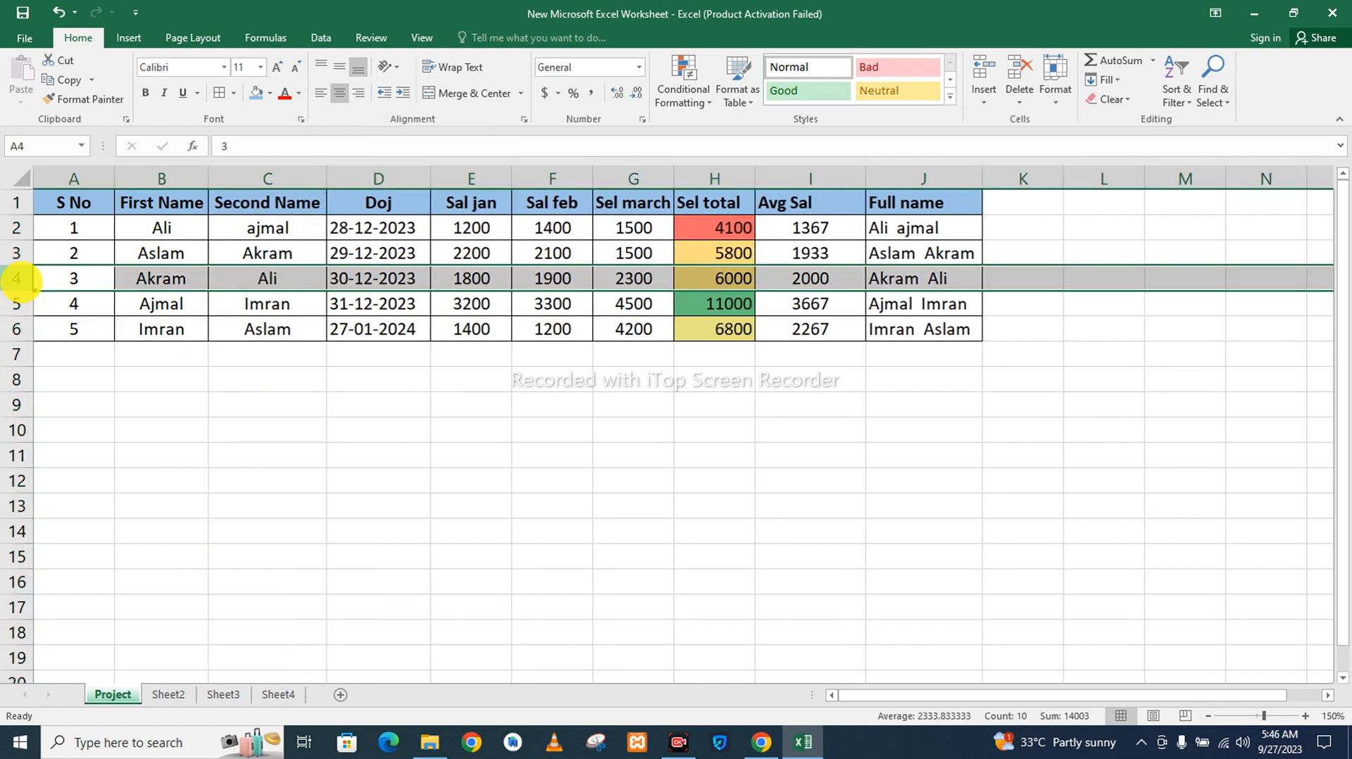
right_click(17, 279)
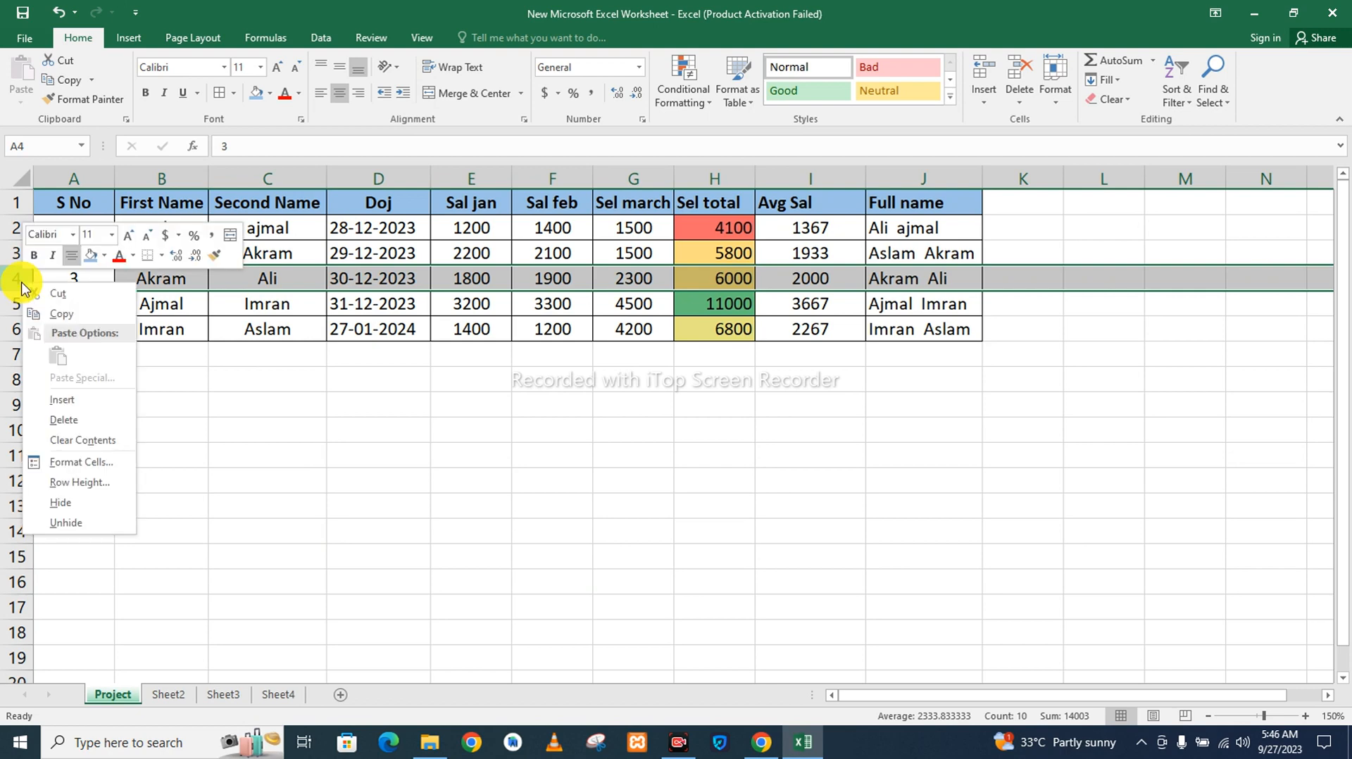
left_click(91, 408)
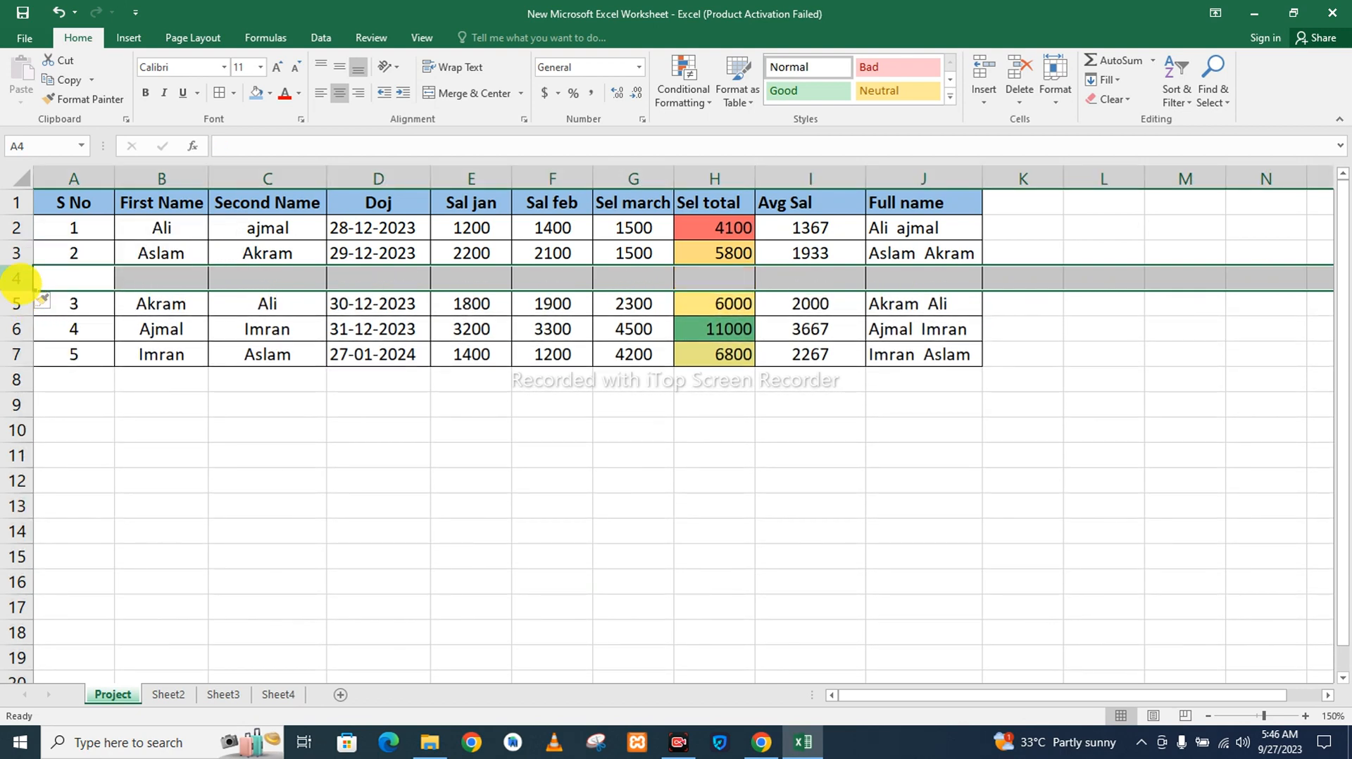
right_click(27, 286)
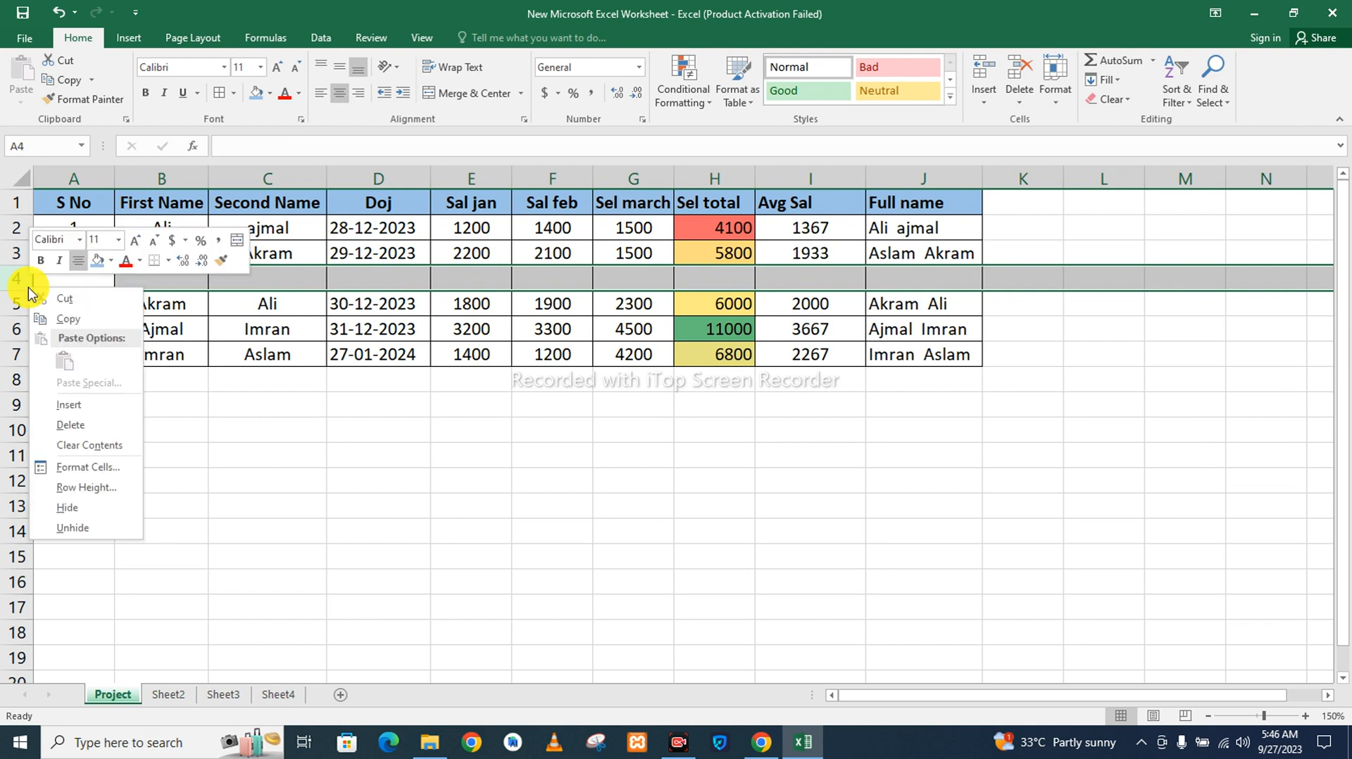
left_click(531, 498)
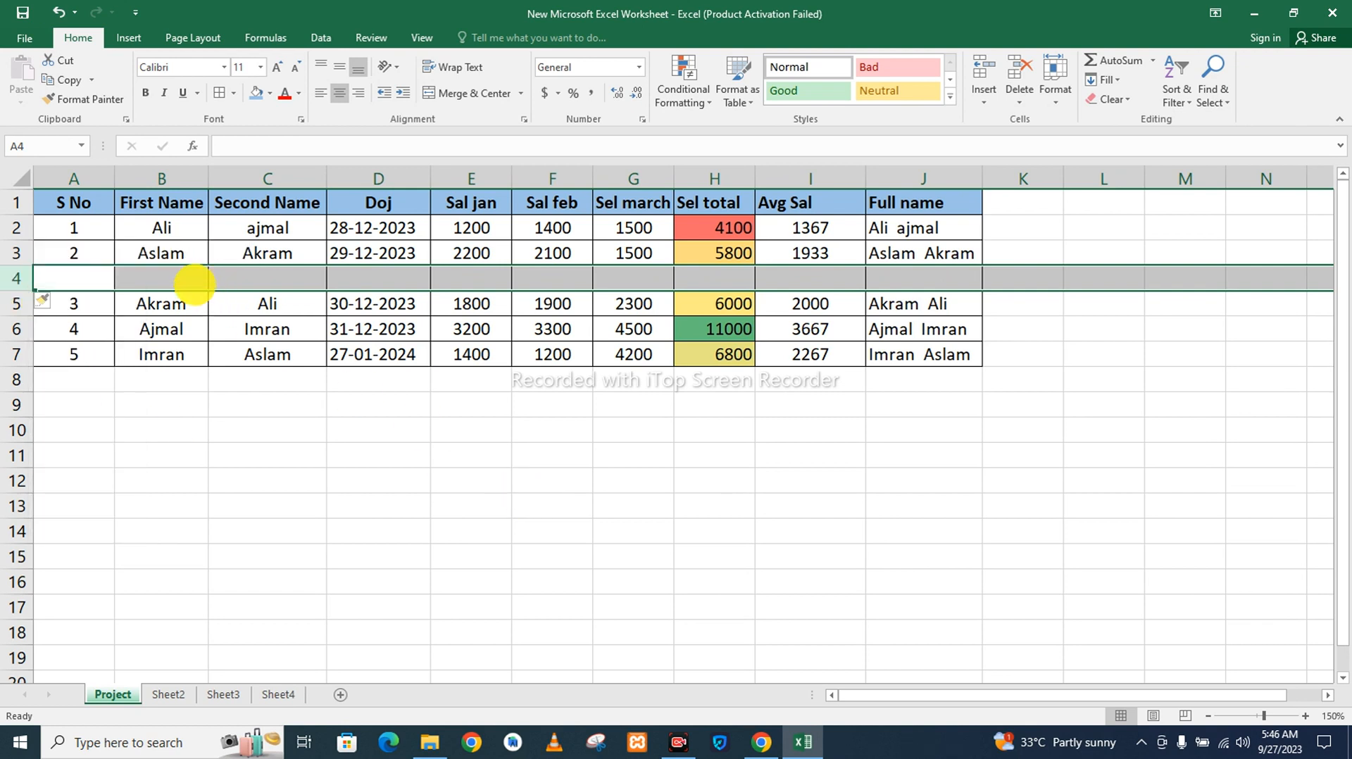
Copy the first employee record, A2:J2, into the empty row 4 and end copy mode.
left_click_drag(66, 223, 267, 254)
left_click_drag(601, 197, 936, 229)
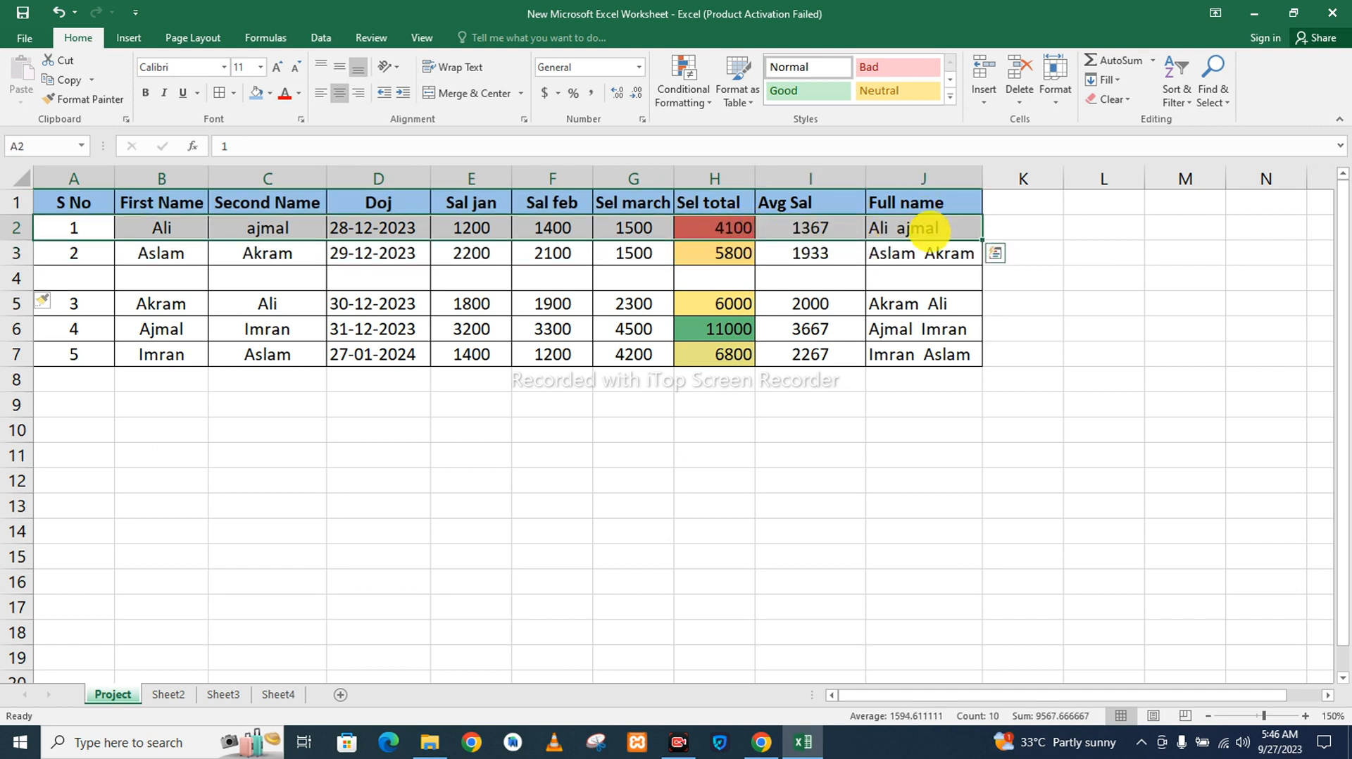
key("ctrl+c")
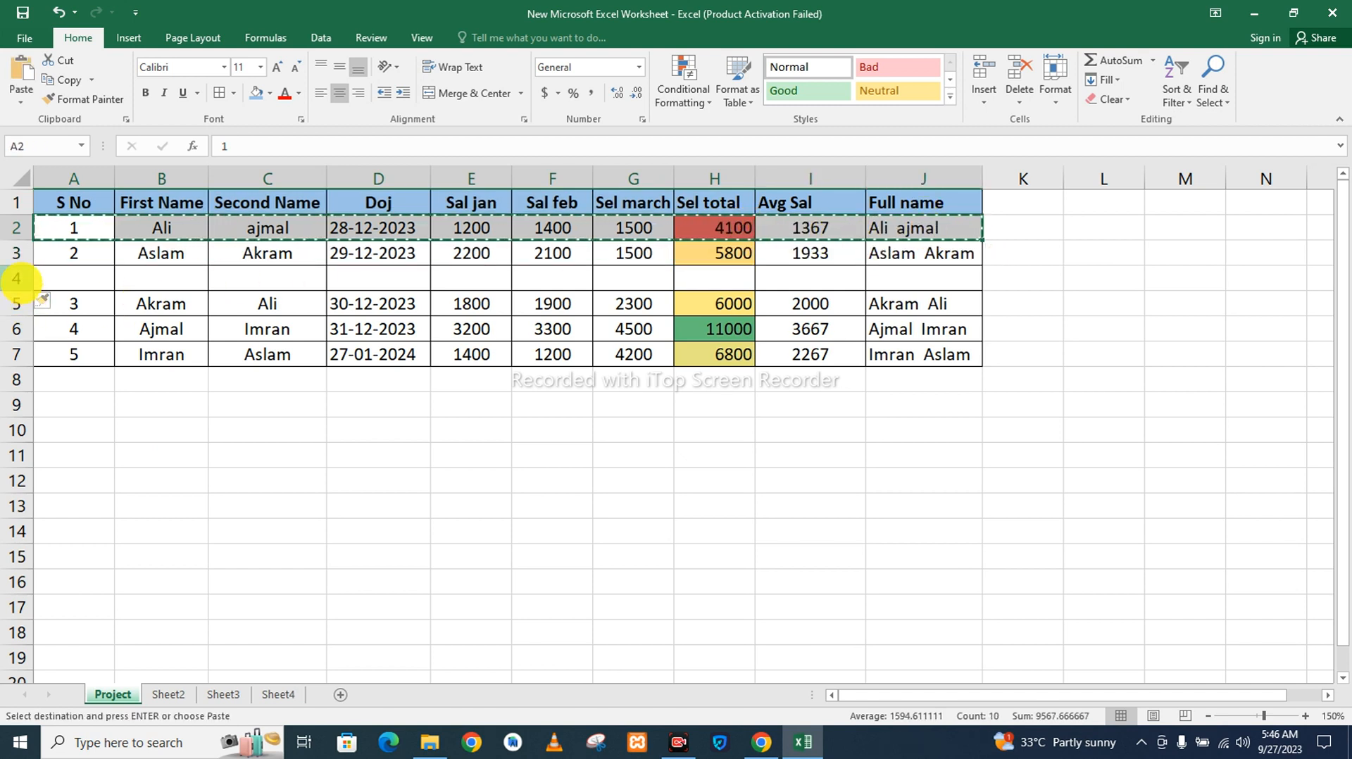
left_click(26, 279)
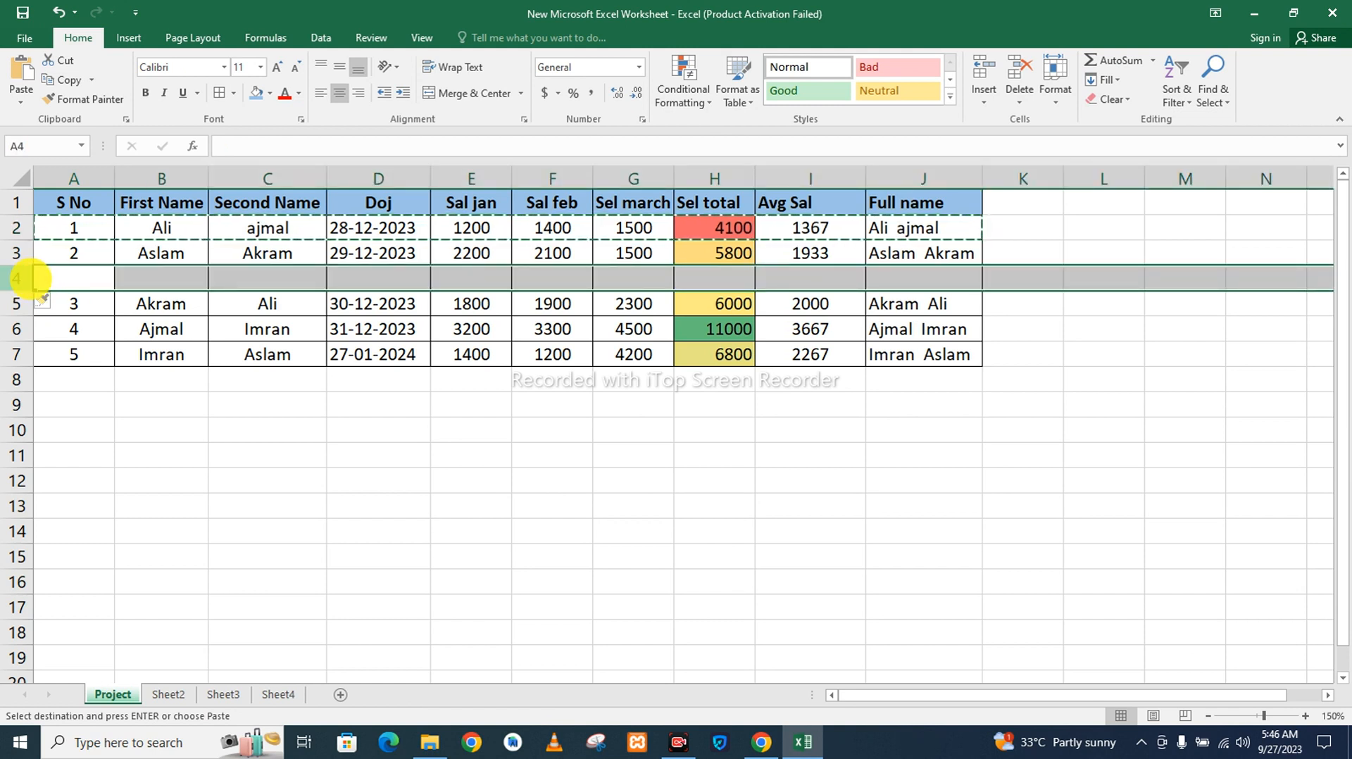
key("ctrl+v")
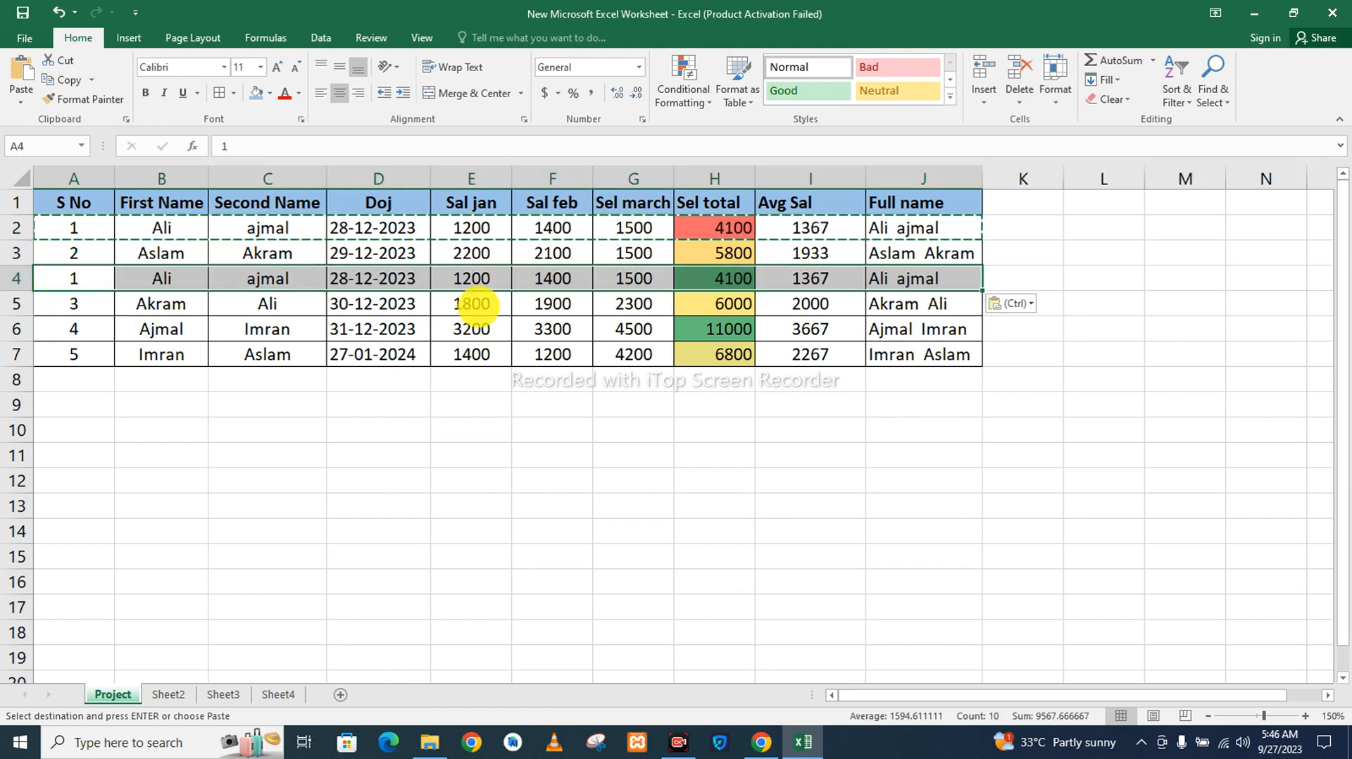
left_click(741, 389)
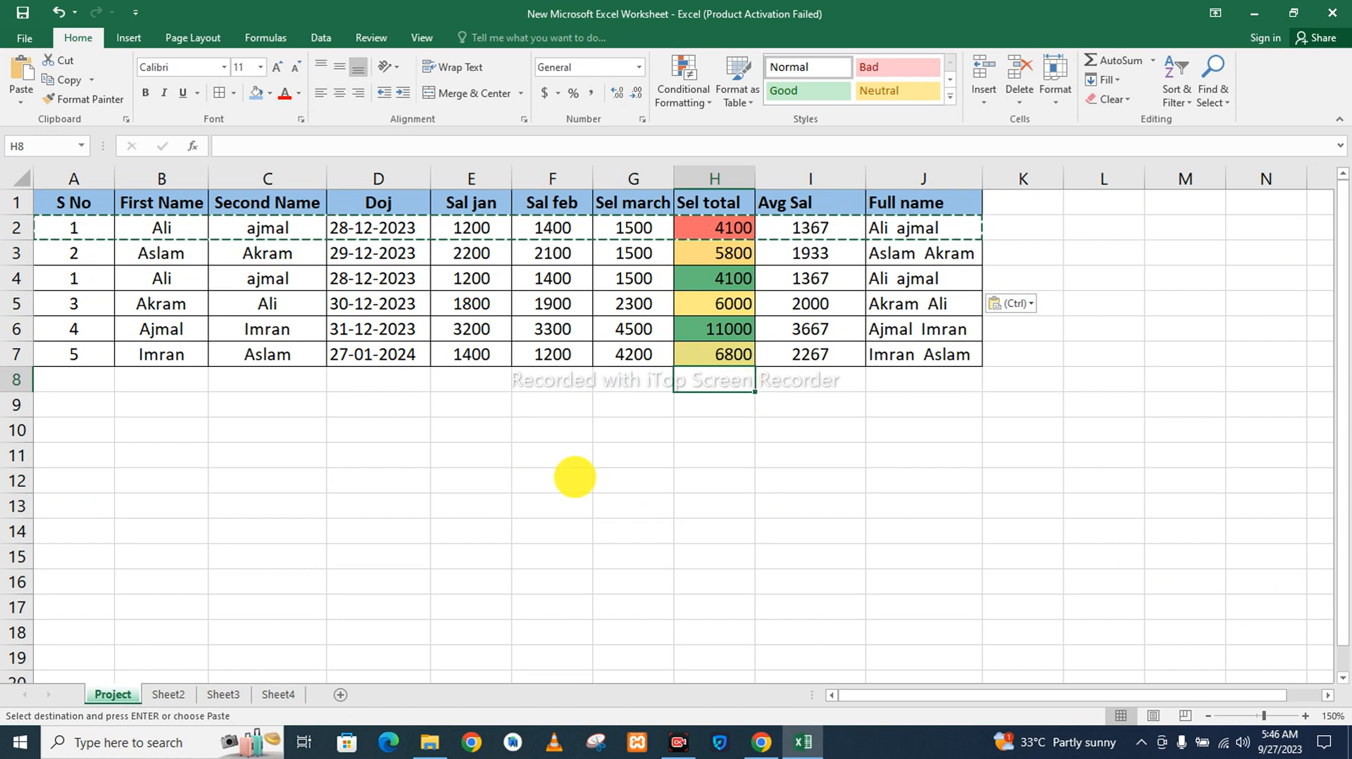
left_click(574, 477)
double_click(574, 478)
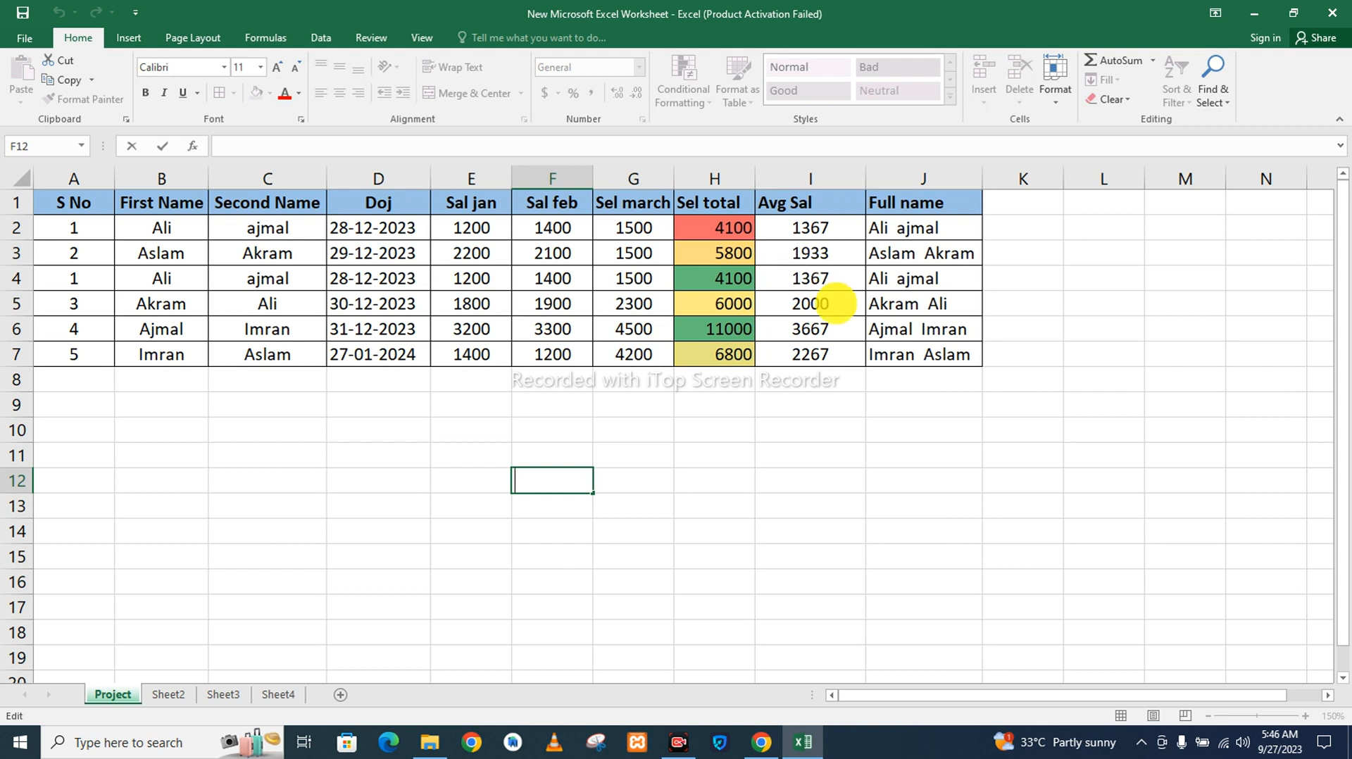
Highlight duplicate values in the Avg Sal cells I2:I7 with Light Red Fill using conditional formatting.
left_click_drag(931, 356, 914, 255)
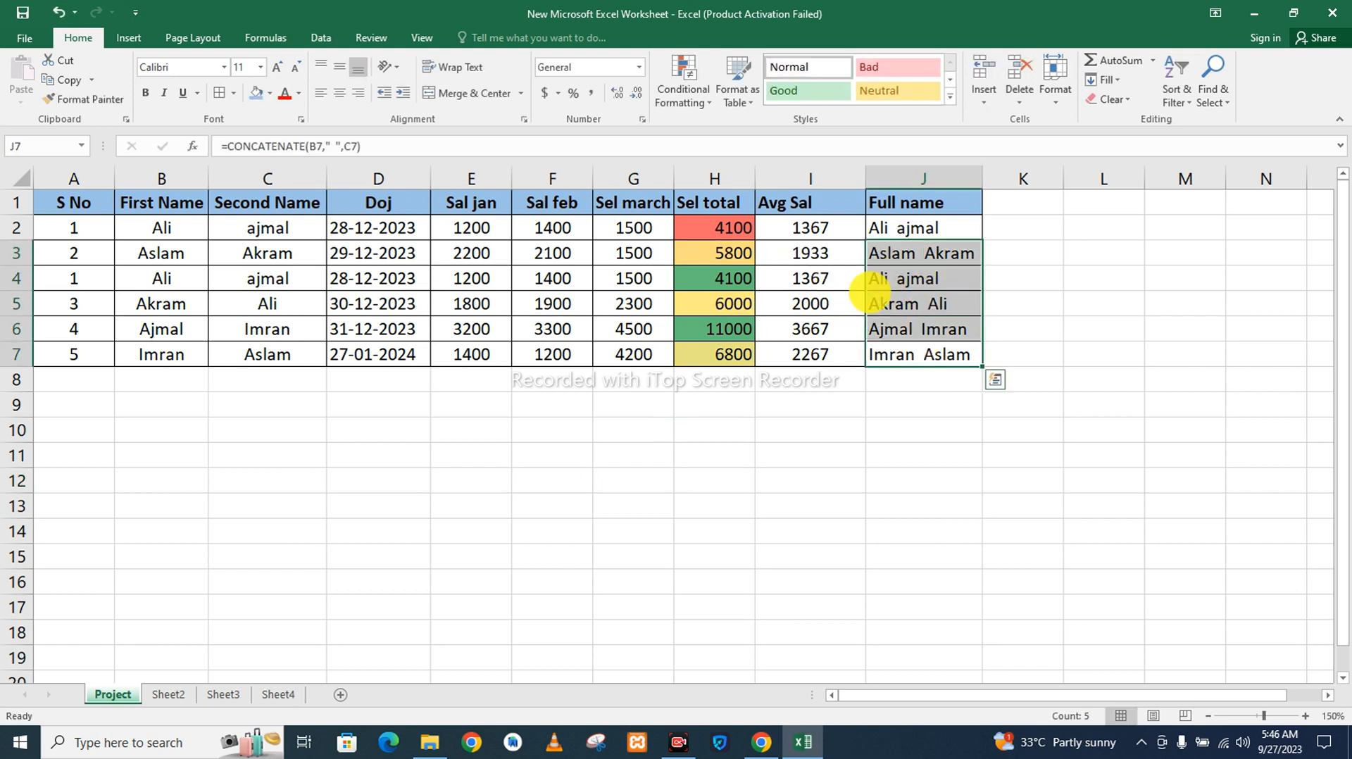
left_click_drag(821, 359, 810, 219)
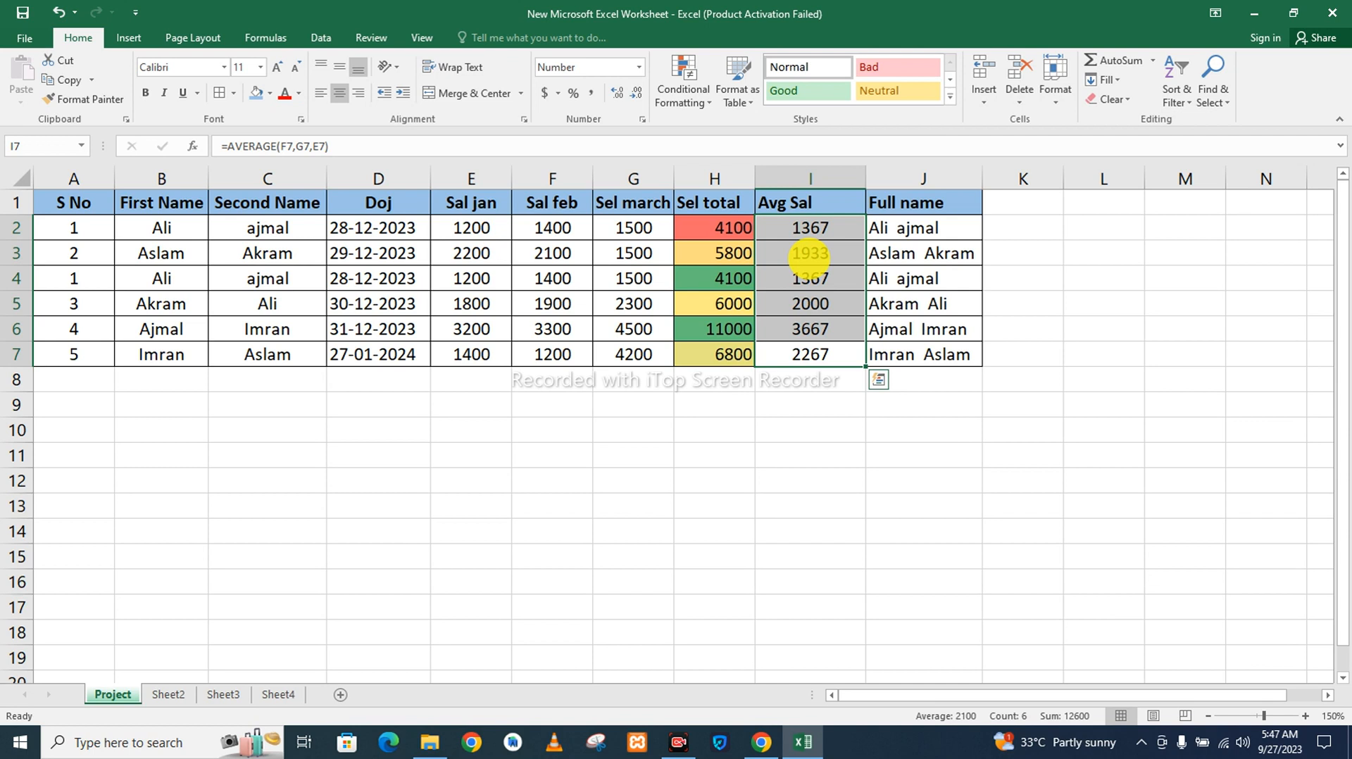
left_click(692, 107)
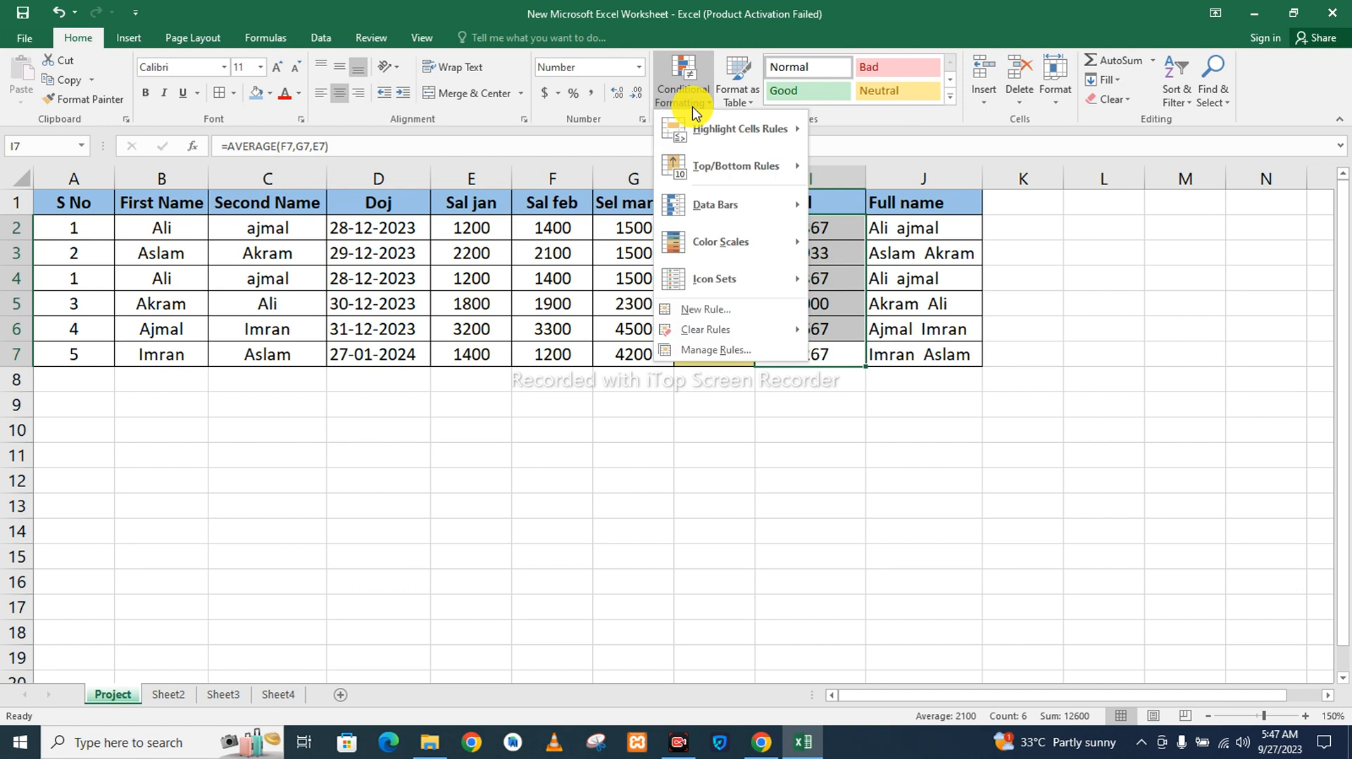
mouse_move(704, 133)
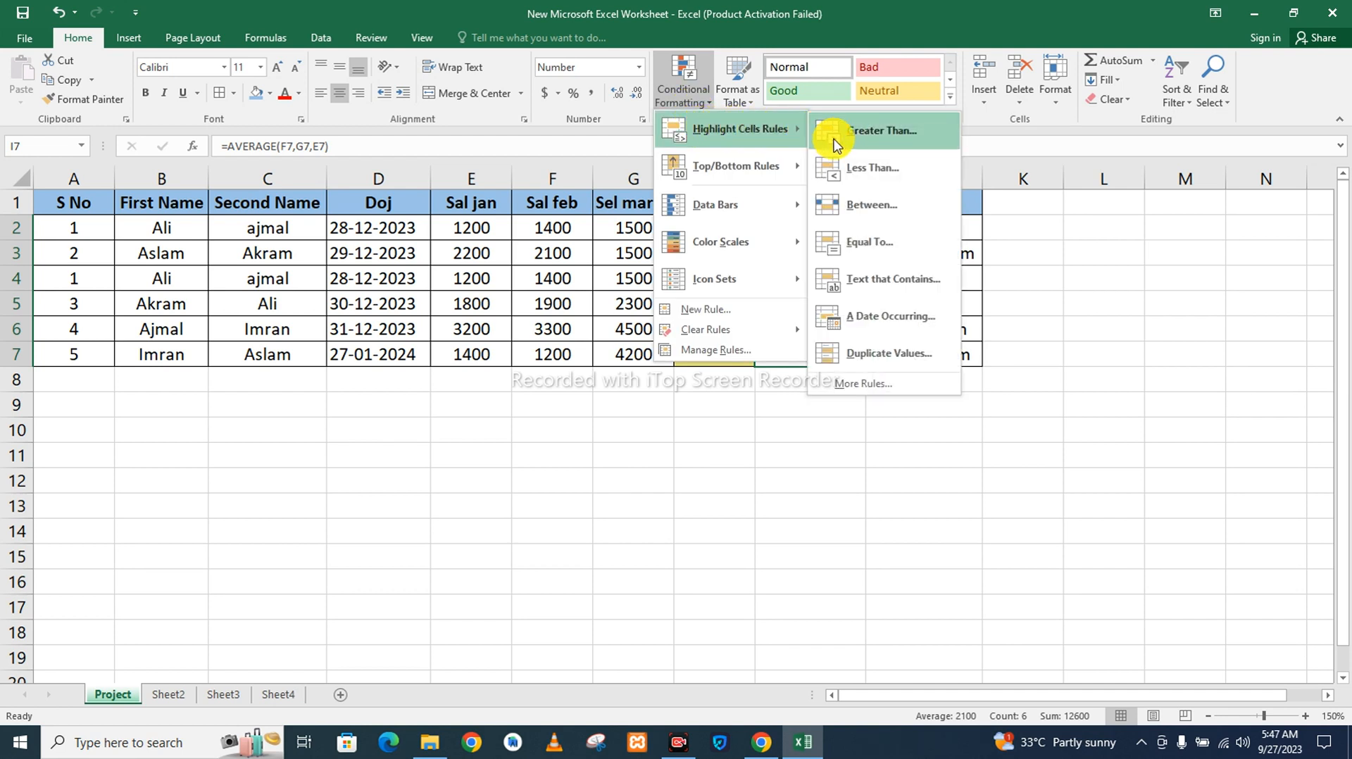
left_click(898, 354)
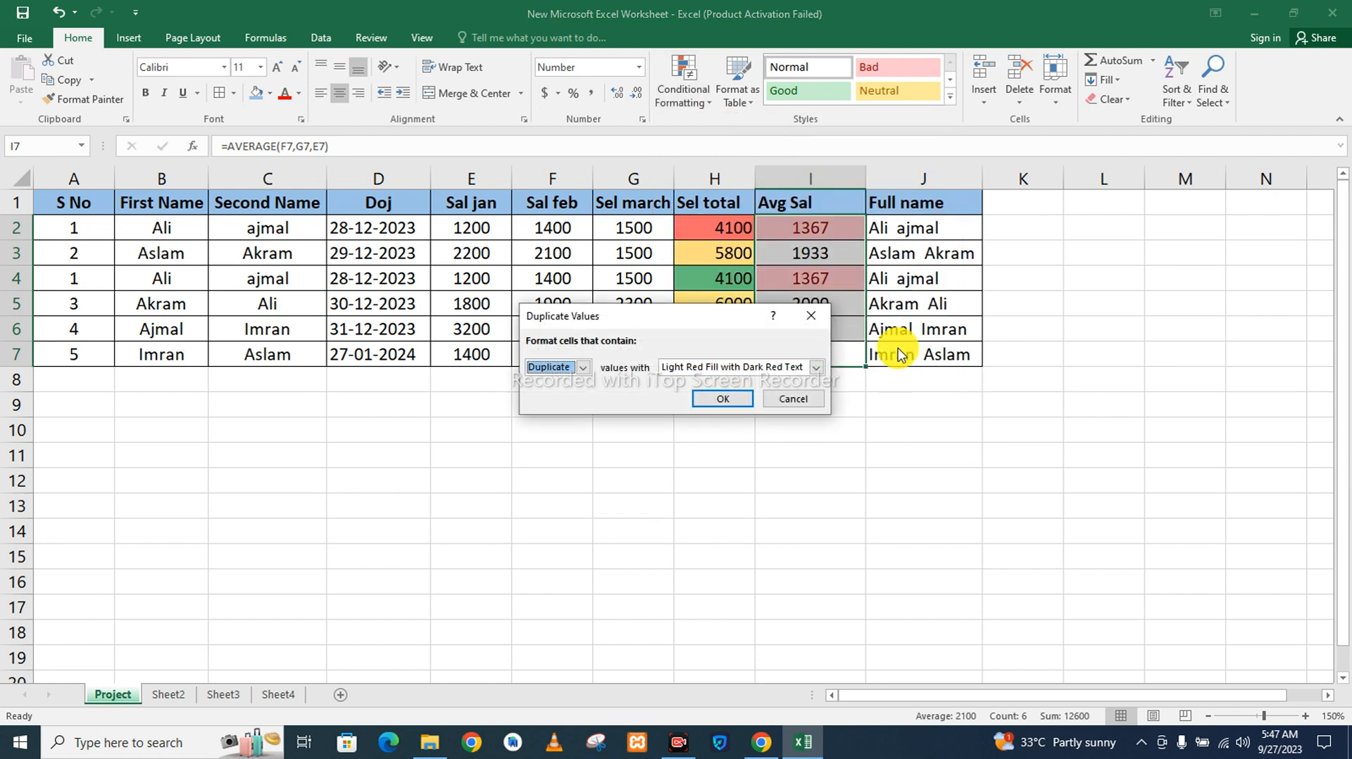
left_click(815, 367)
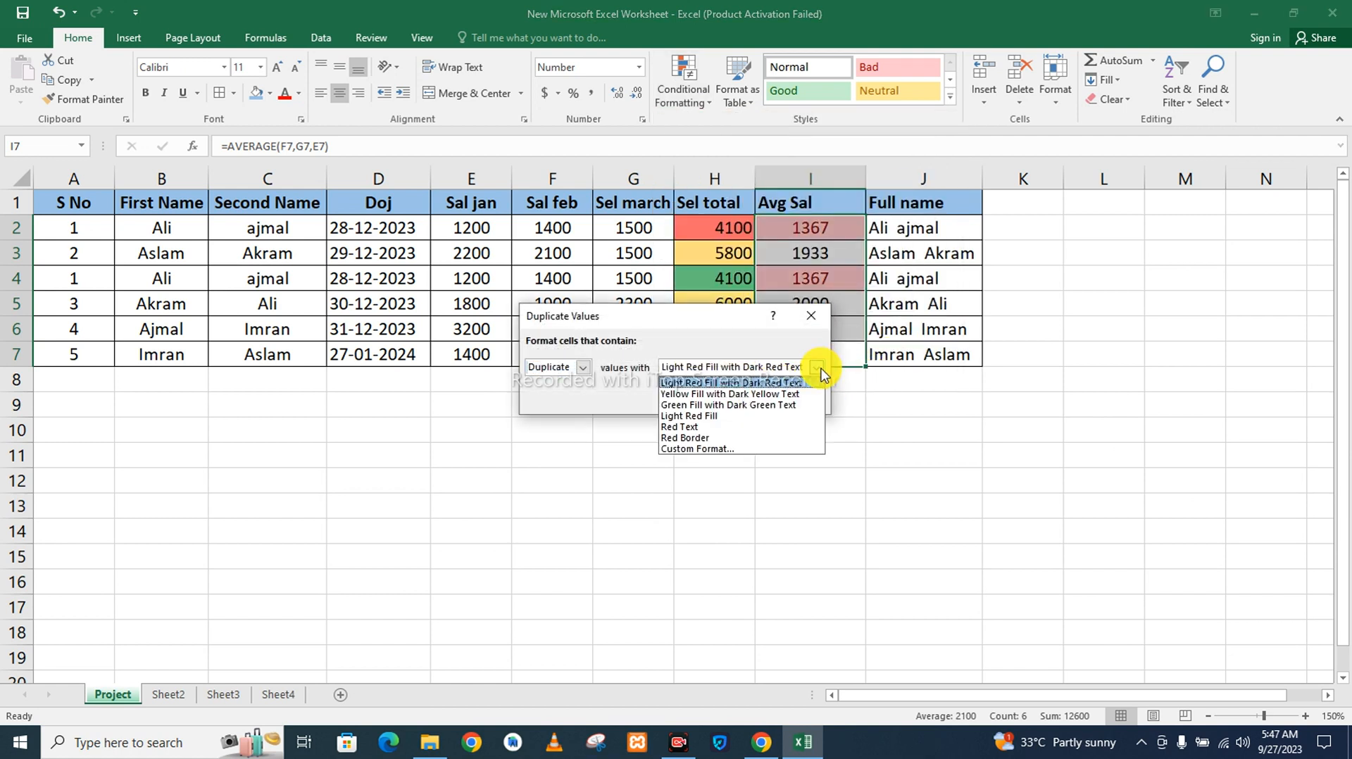
left_click(725, 416)
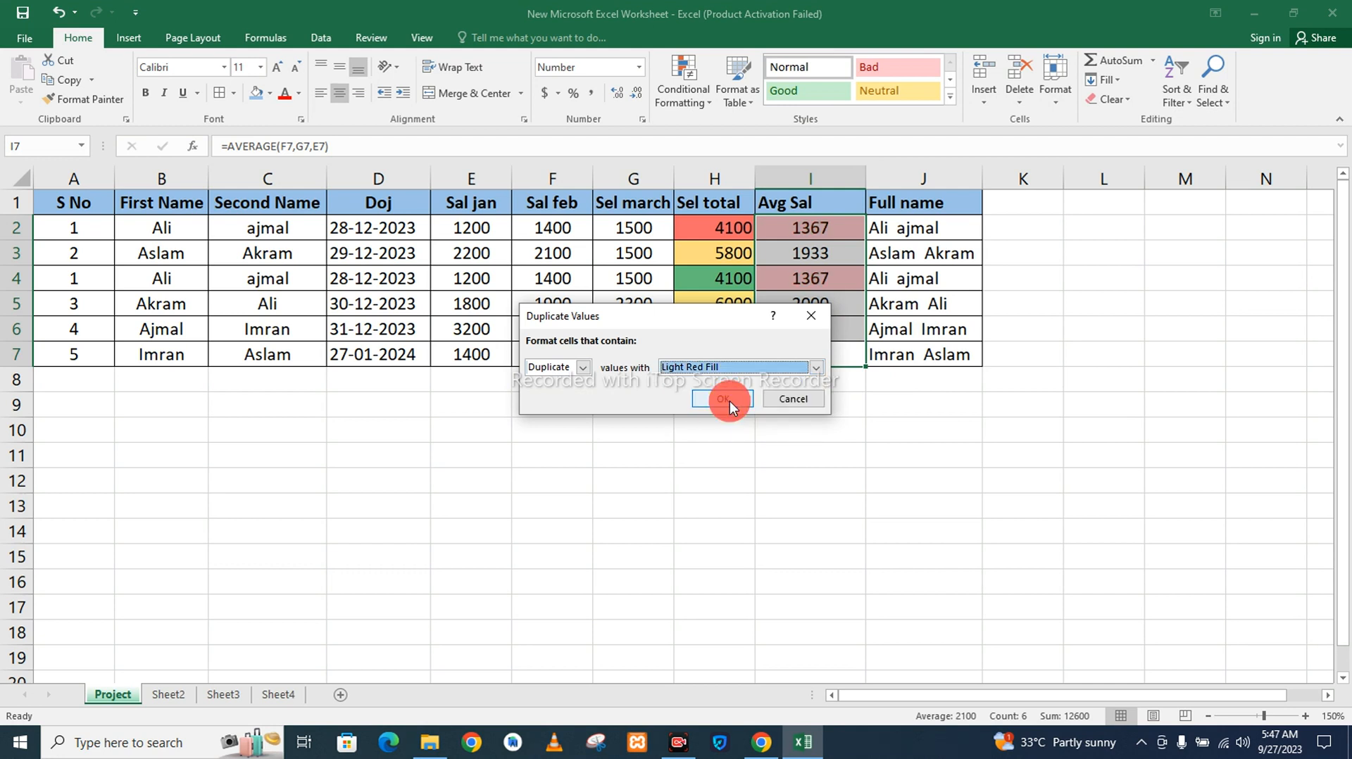
left_click(730, 400)
left_click(730, 403)
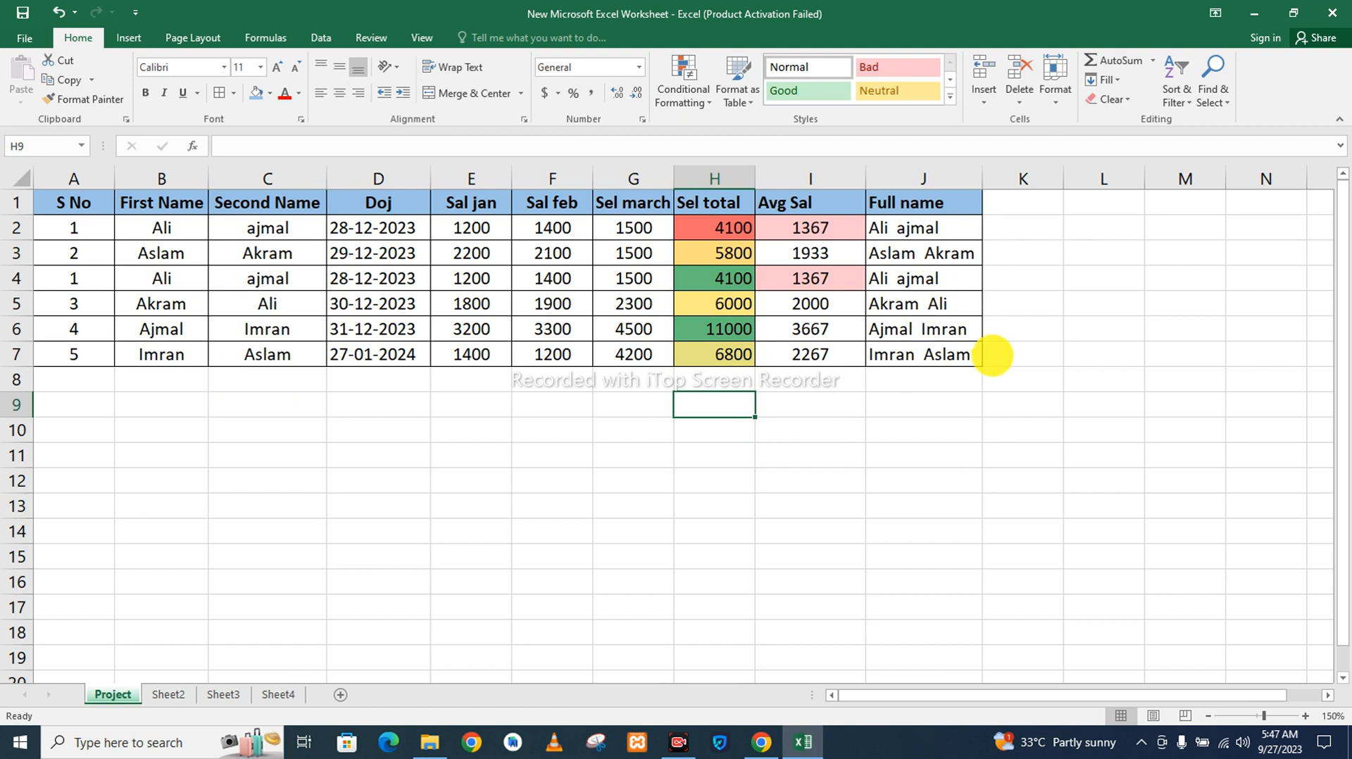
Remove duplicate records from the salary table A1:J7, comparing all columns and treating the first row as headers.
left_click_drag(993, 352, 838, 317)
left_click(944, 431)
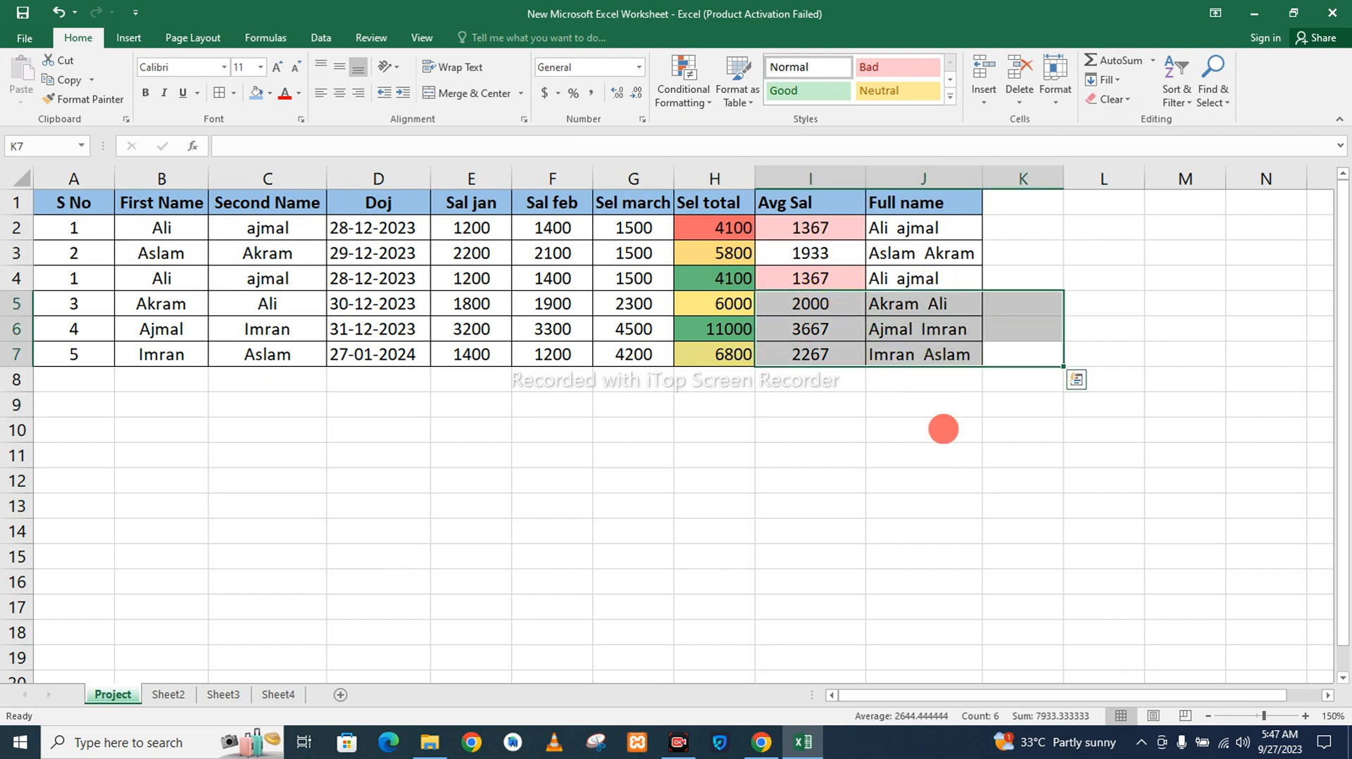
left_click_drag(972, 359, 62, 207)
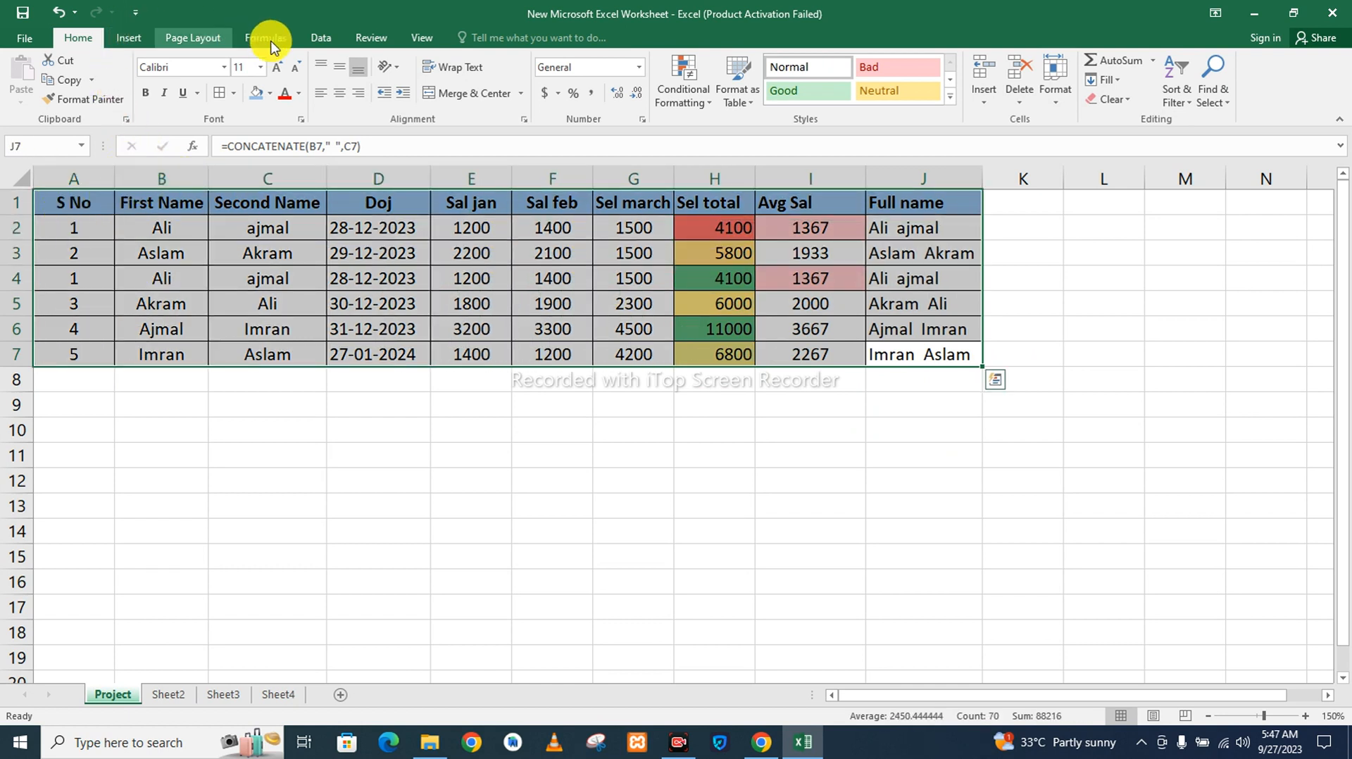
left_click(313, 41)
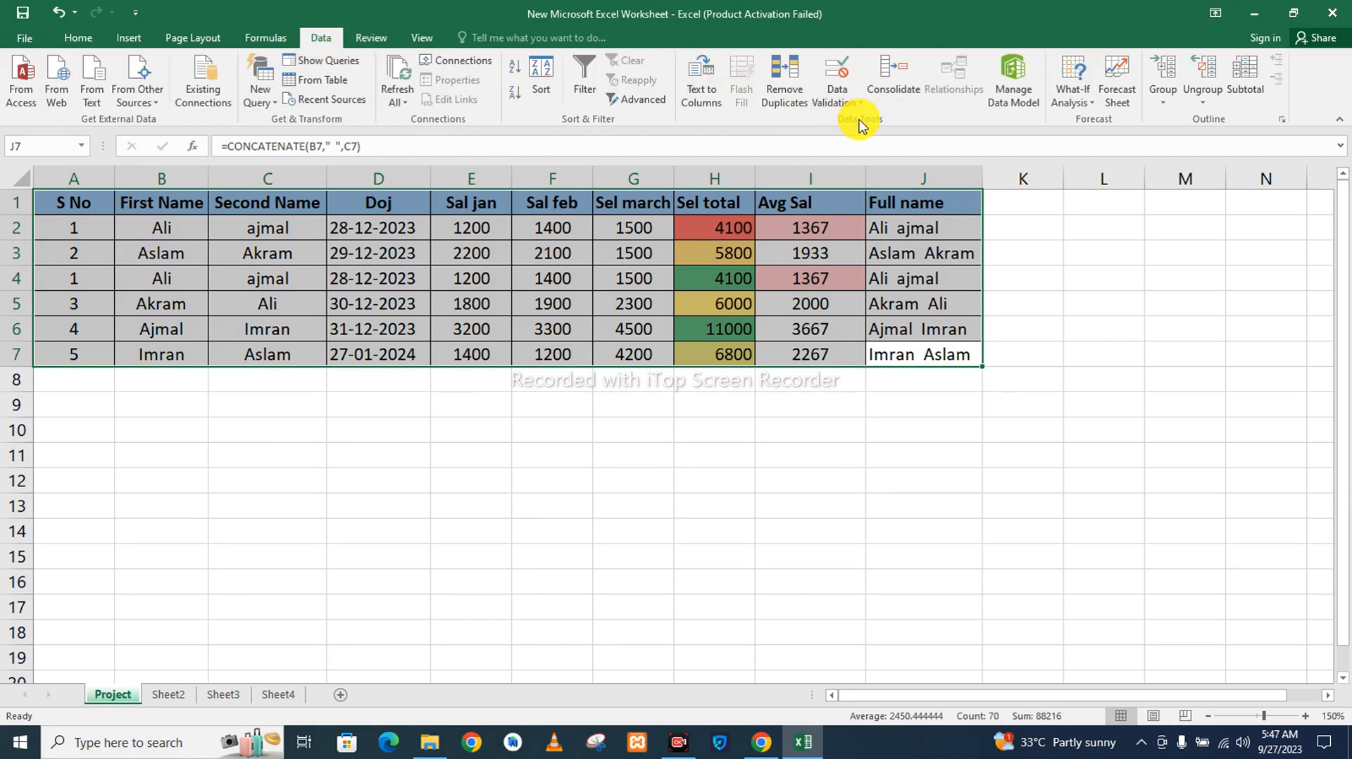
left_click(775, 103)
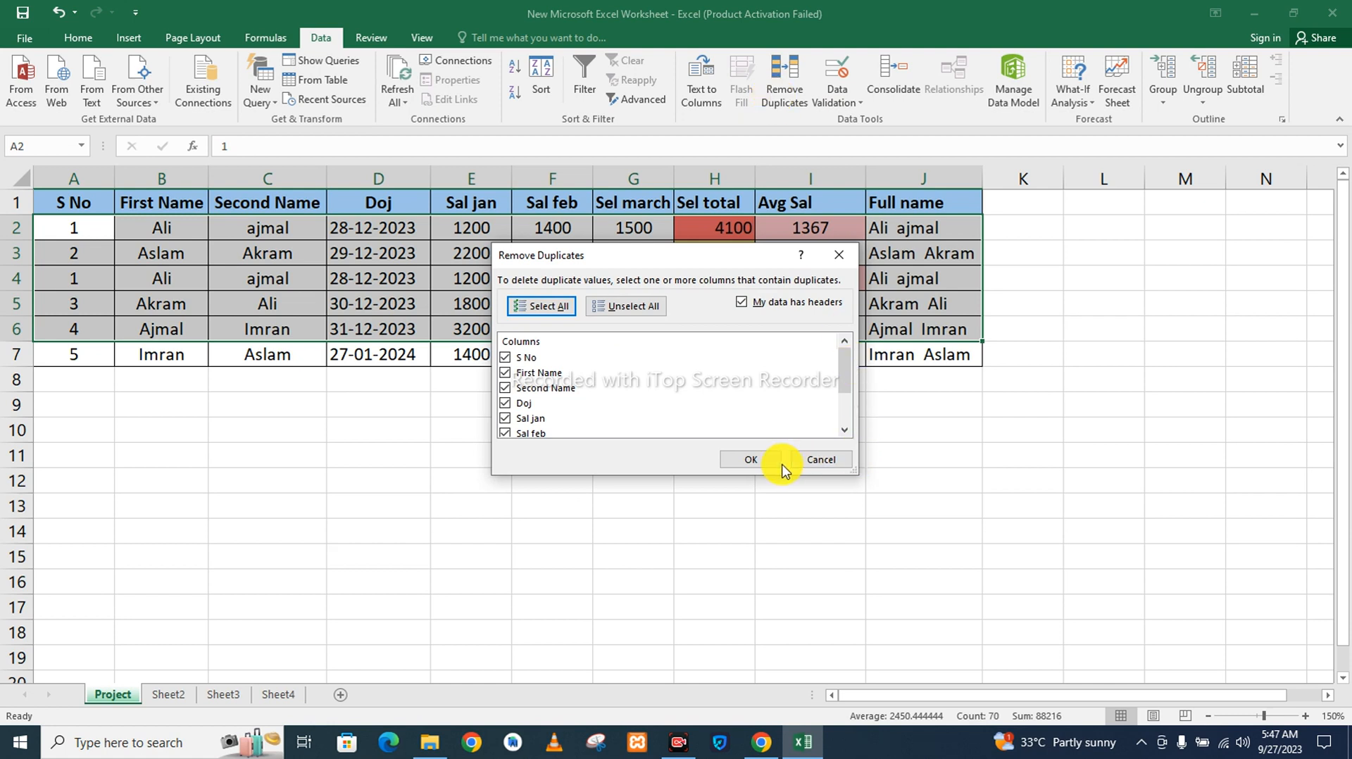
left_click(757, 461)
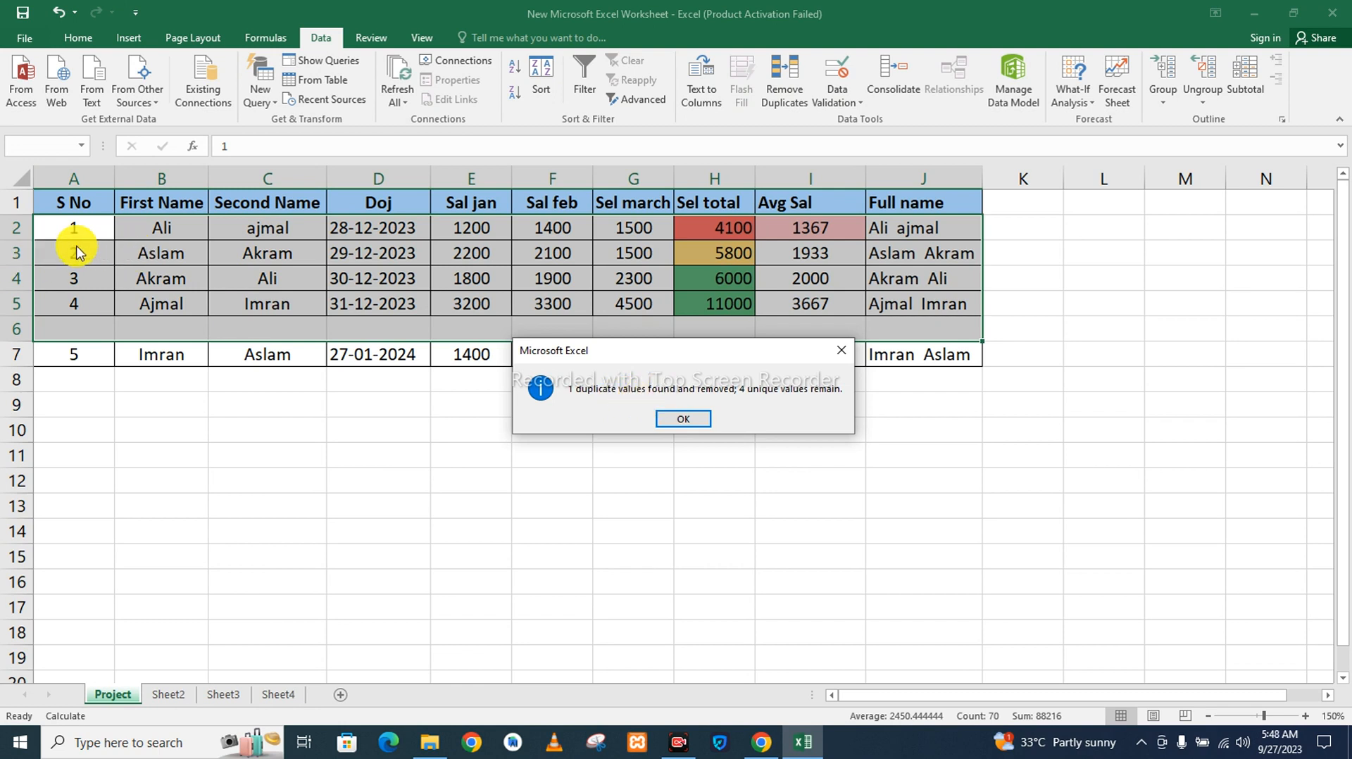
left_click(701, 417)
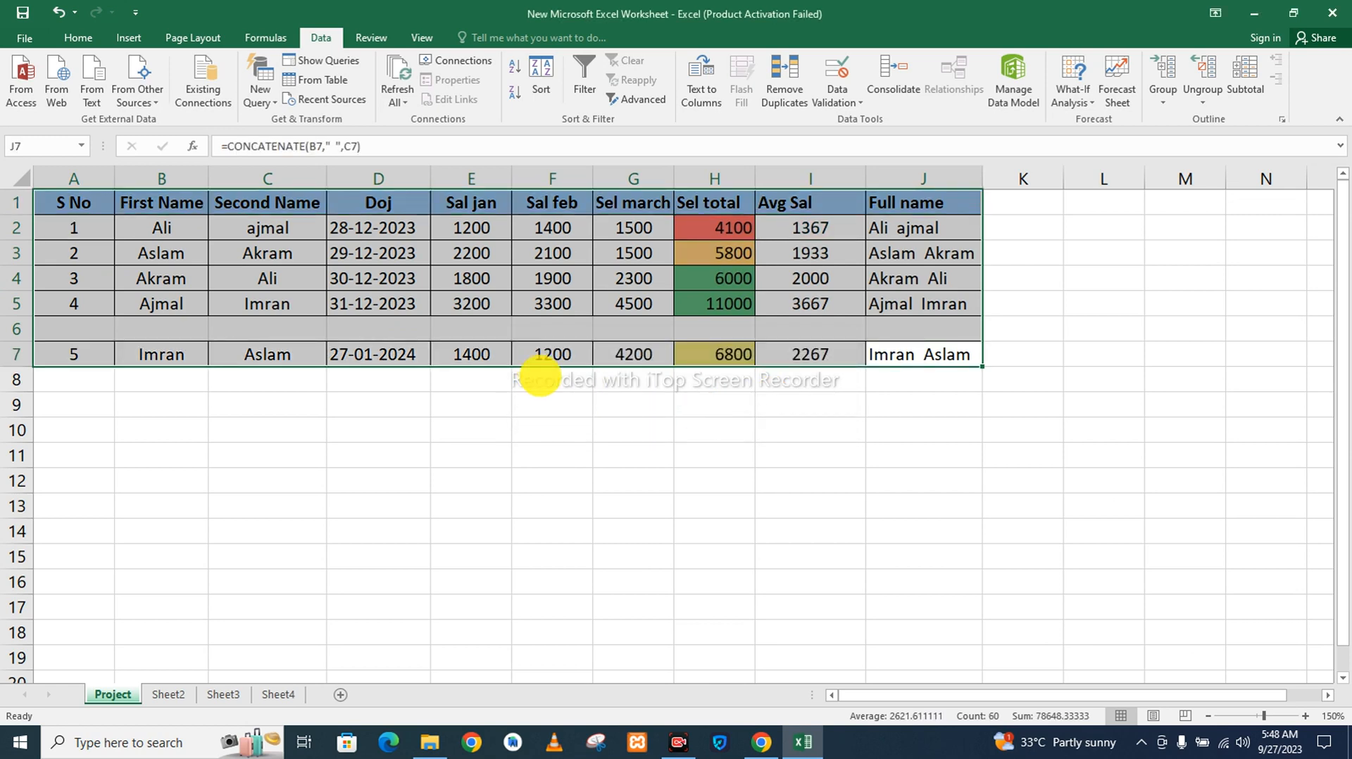
Delete the empty row 6 above the record with S No 5.
left_click(537, 378)
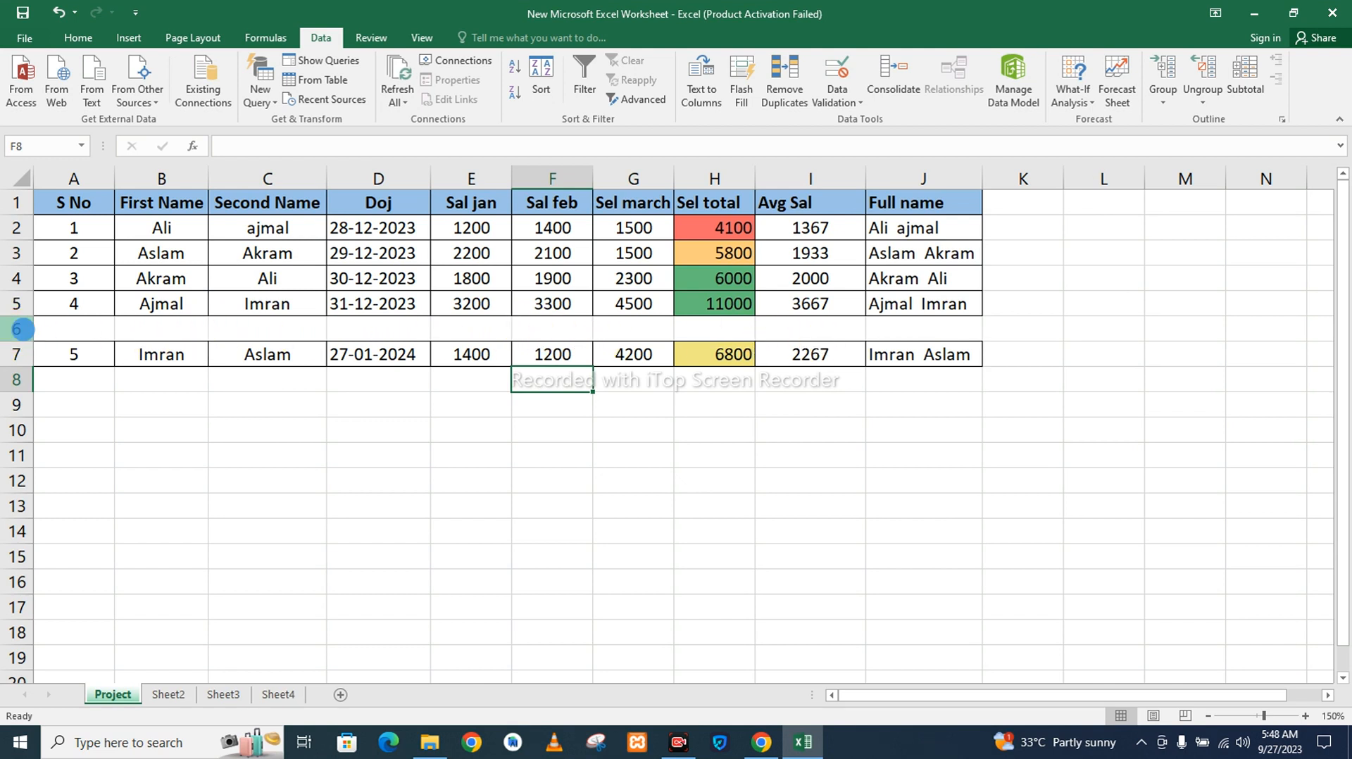
right_click(21, 329)
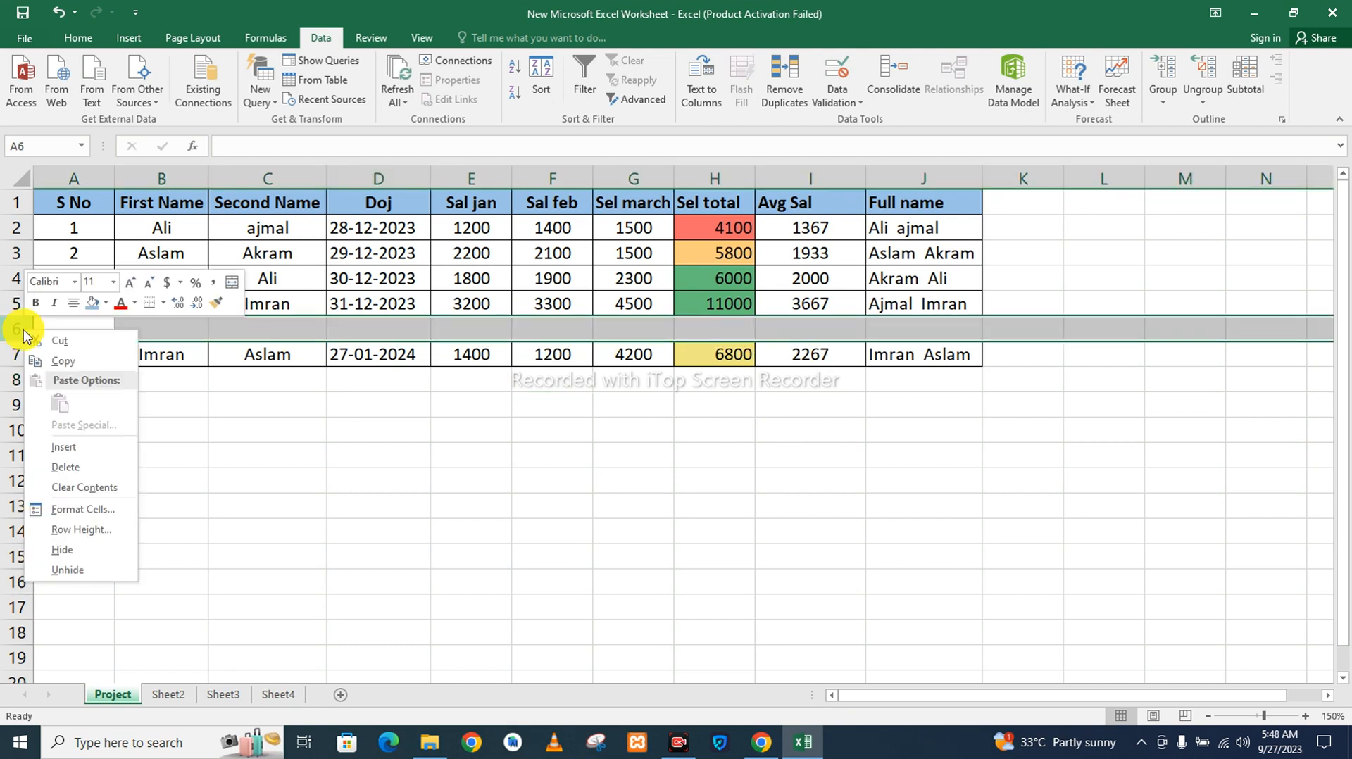
left_click(70, 467)
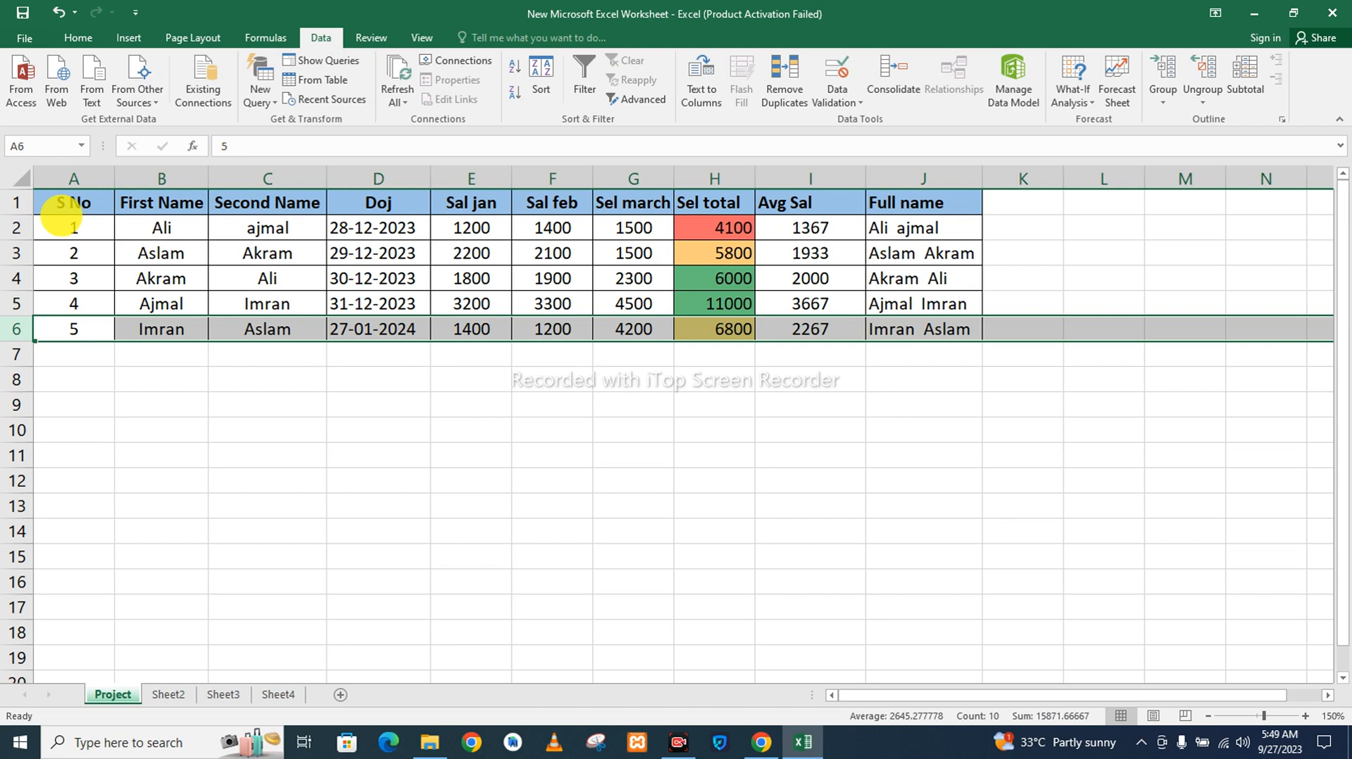
Insert six empty rows above the table's header row.
left_click(32, 204)
right_click(33, 204)
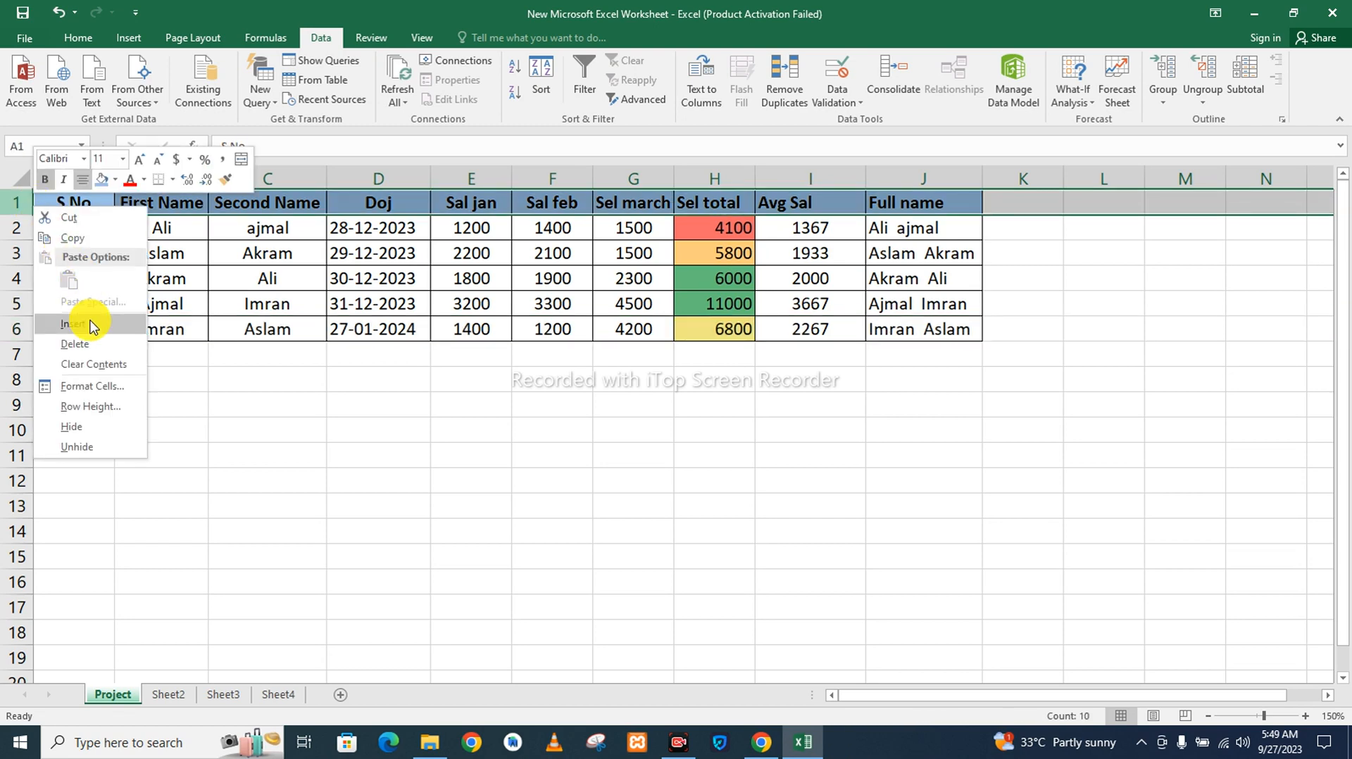
left_click(92, 326)
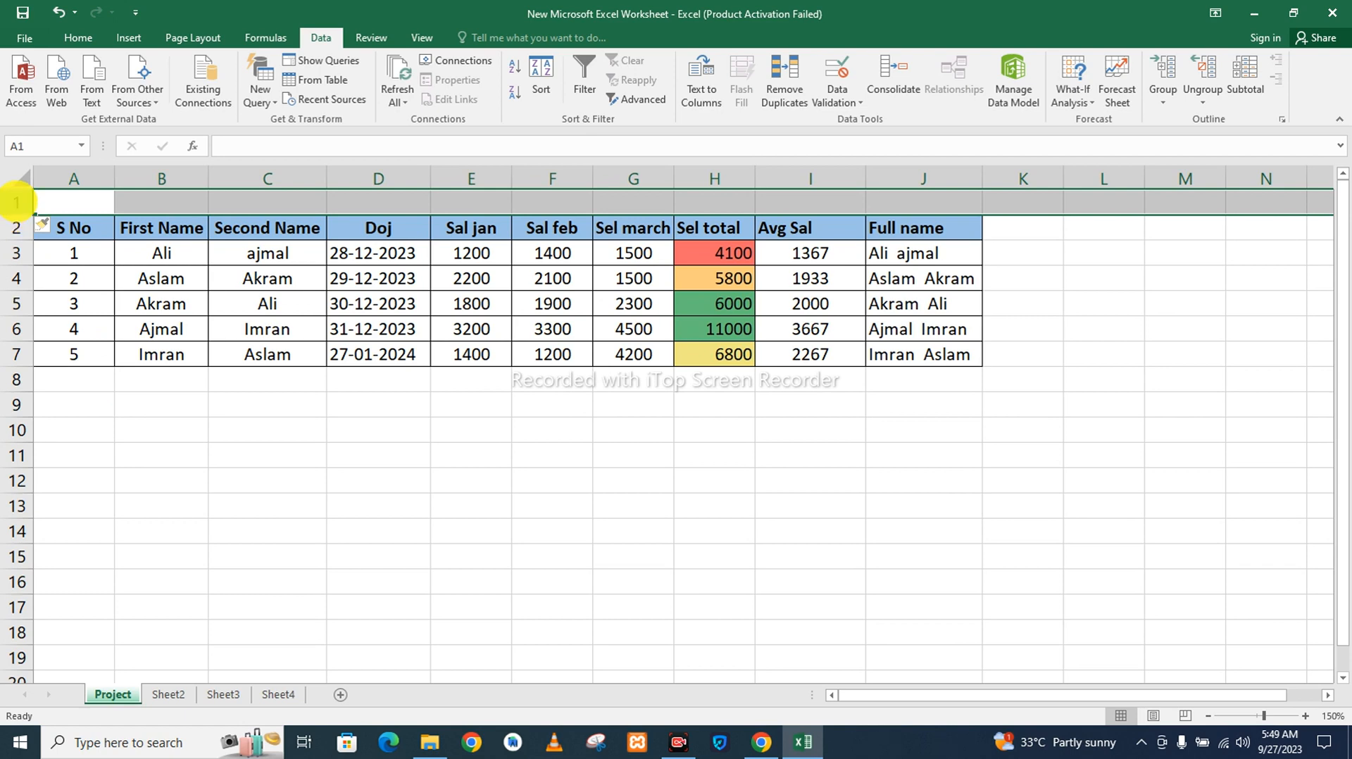
right_click(15, 203)
left_click(54, 314)
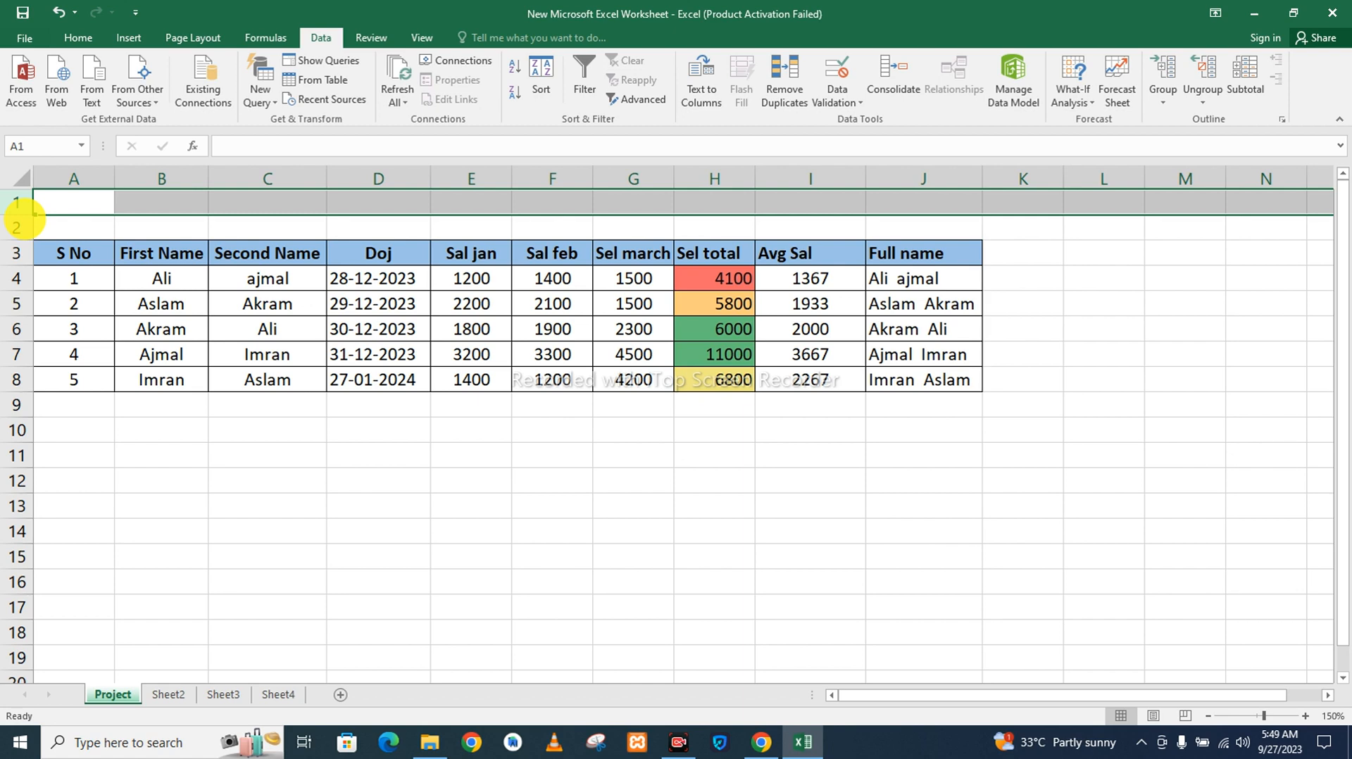
key("F4")
key("F4")
key("F4")
key("F4")
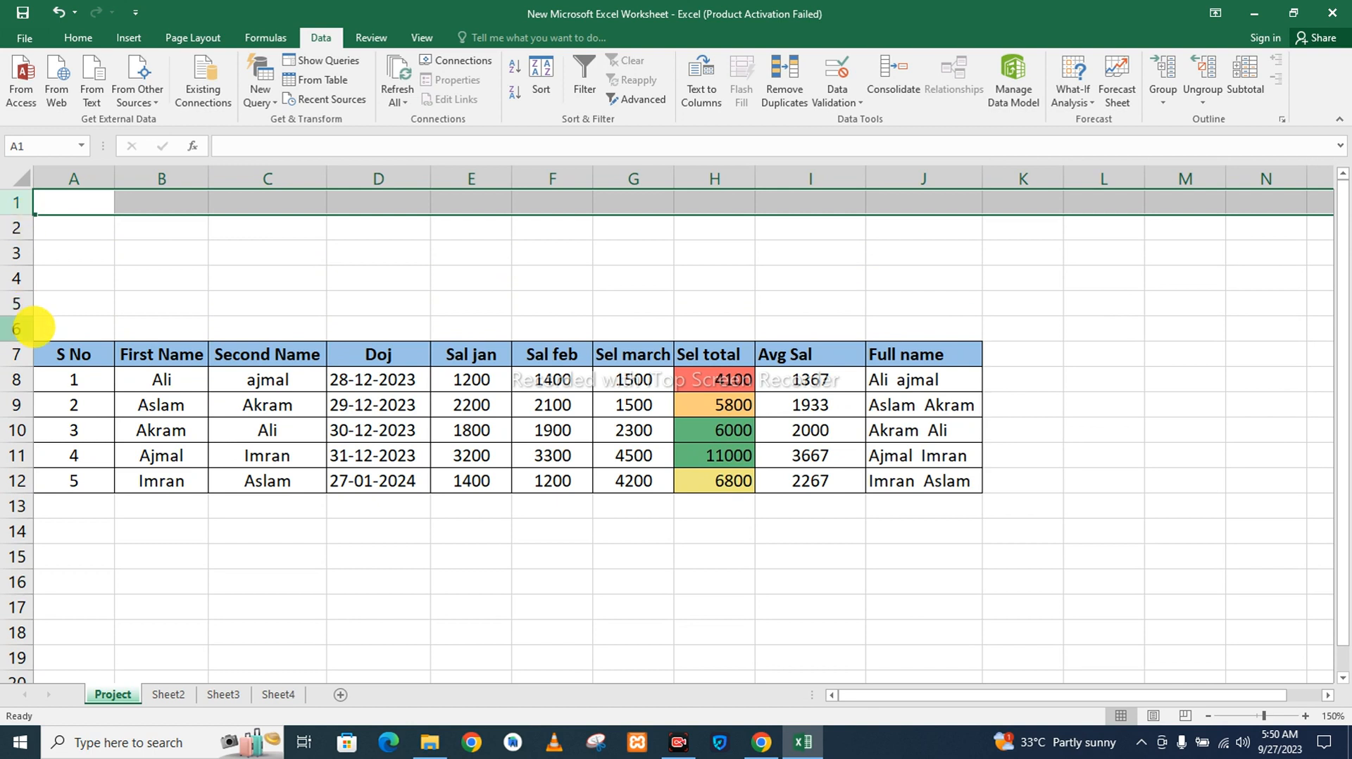
Delete the empty rows 3 to 6 above the table header.
mouse_move(39, 330)
left_mouse_down()
mouse_move(24, 255)
mouse_move(21, 328)
left_mouse_up()
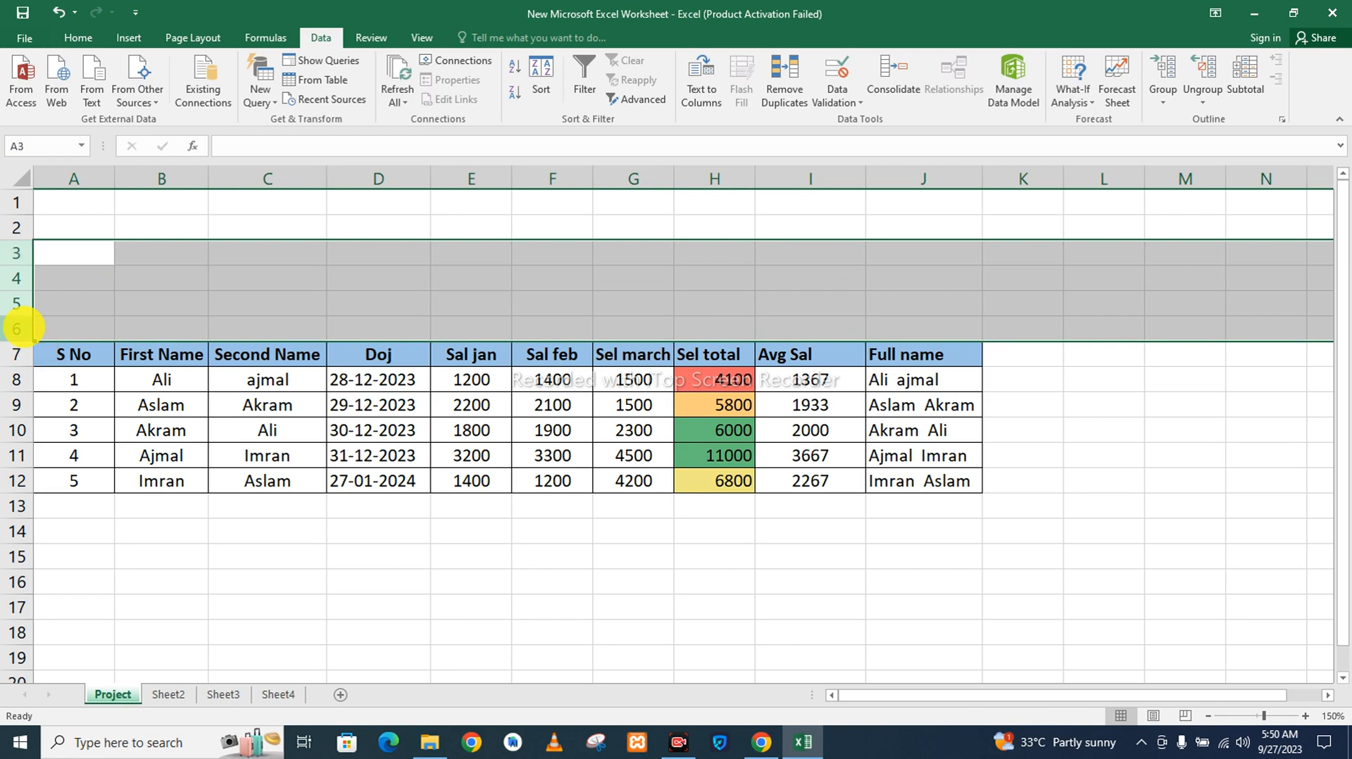
right_click(21, 327)
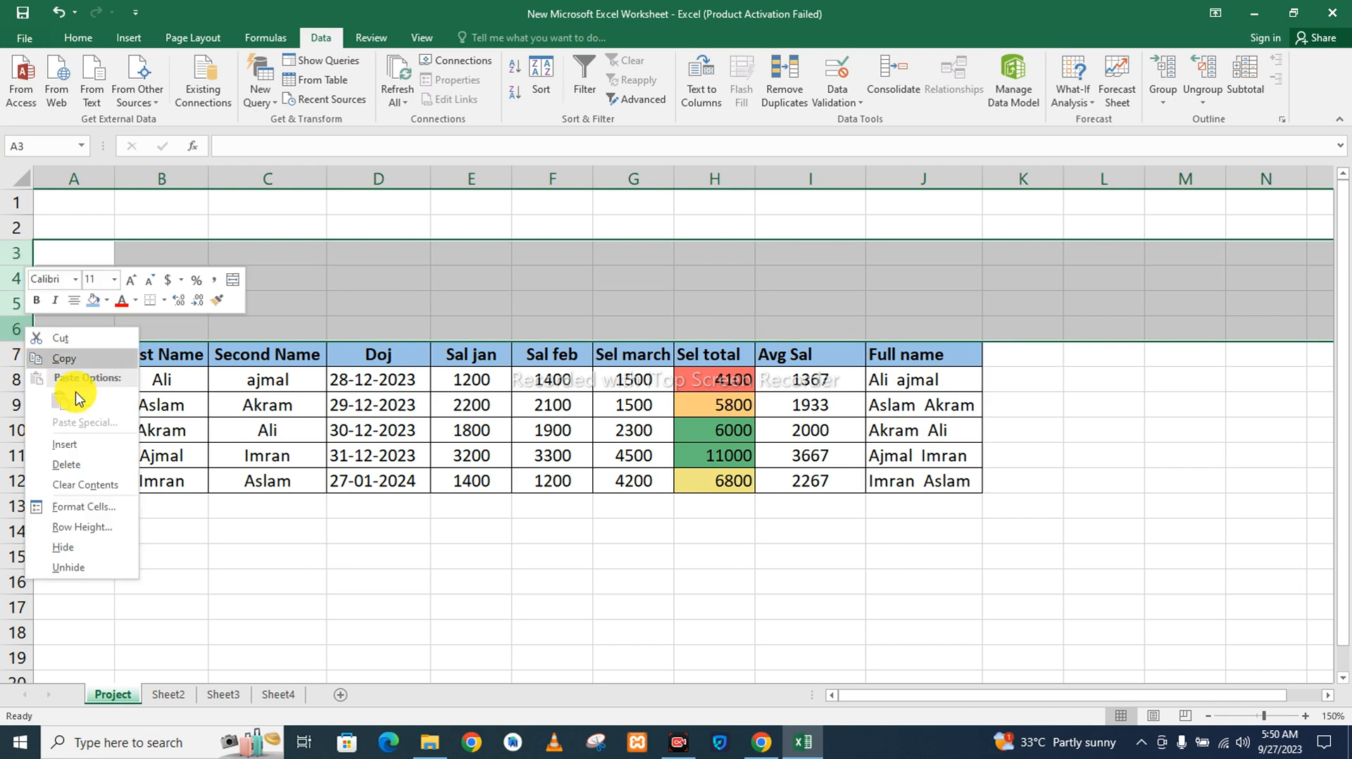
left_click(91, 461)
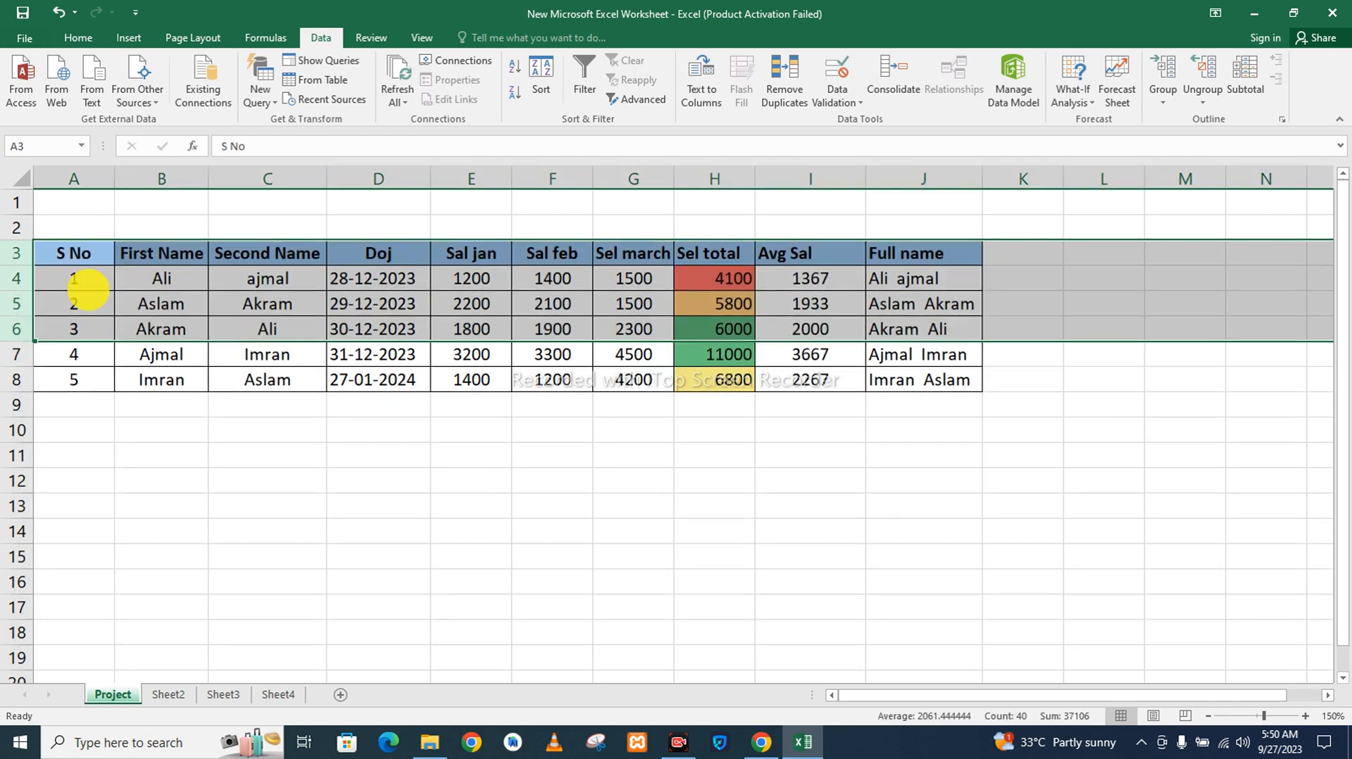
Enter the title "Employee Salary Table" in cell A1.
left_click(88, 211)
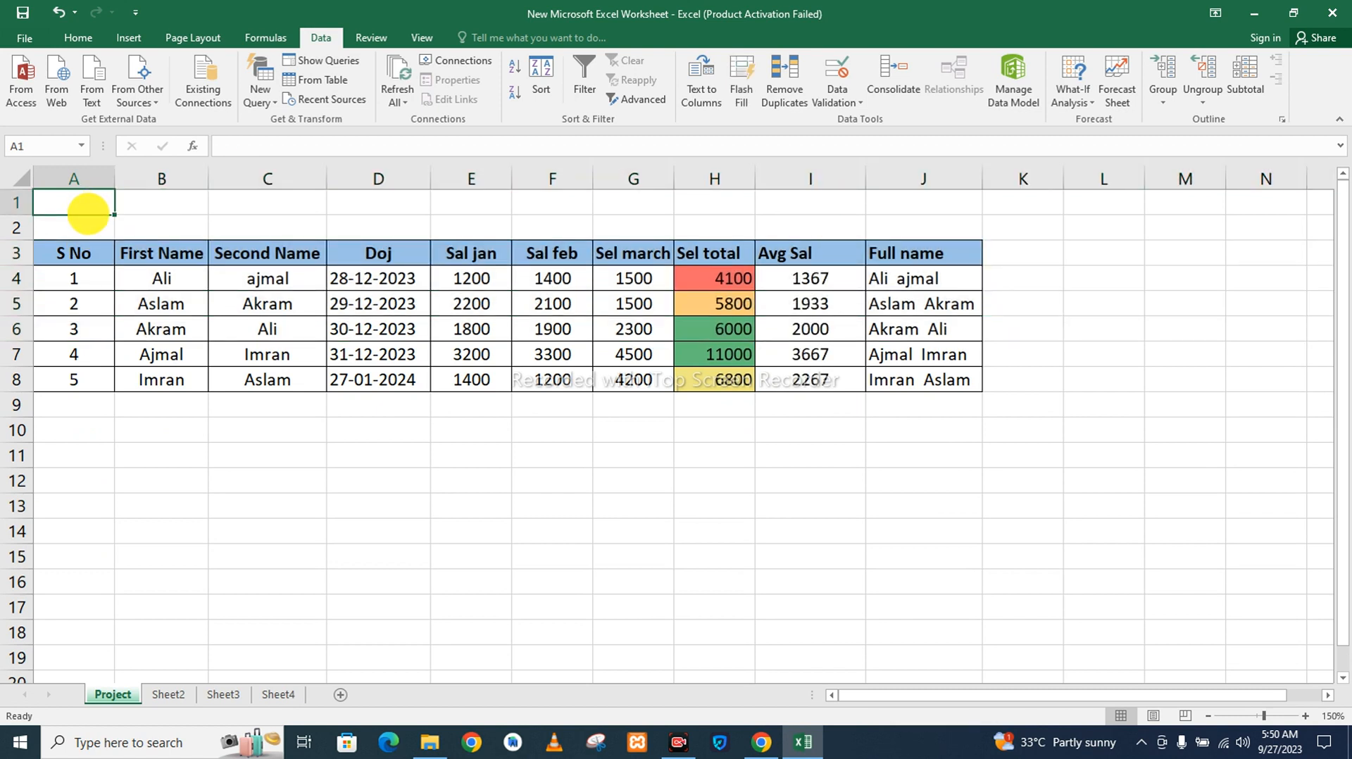
type("Salar")
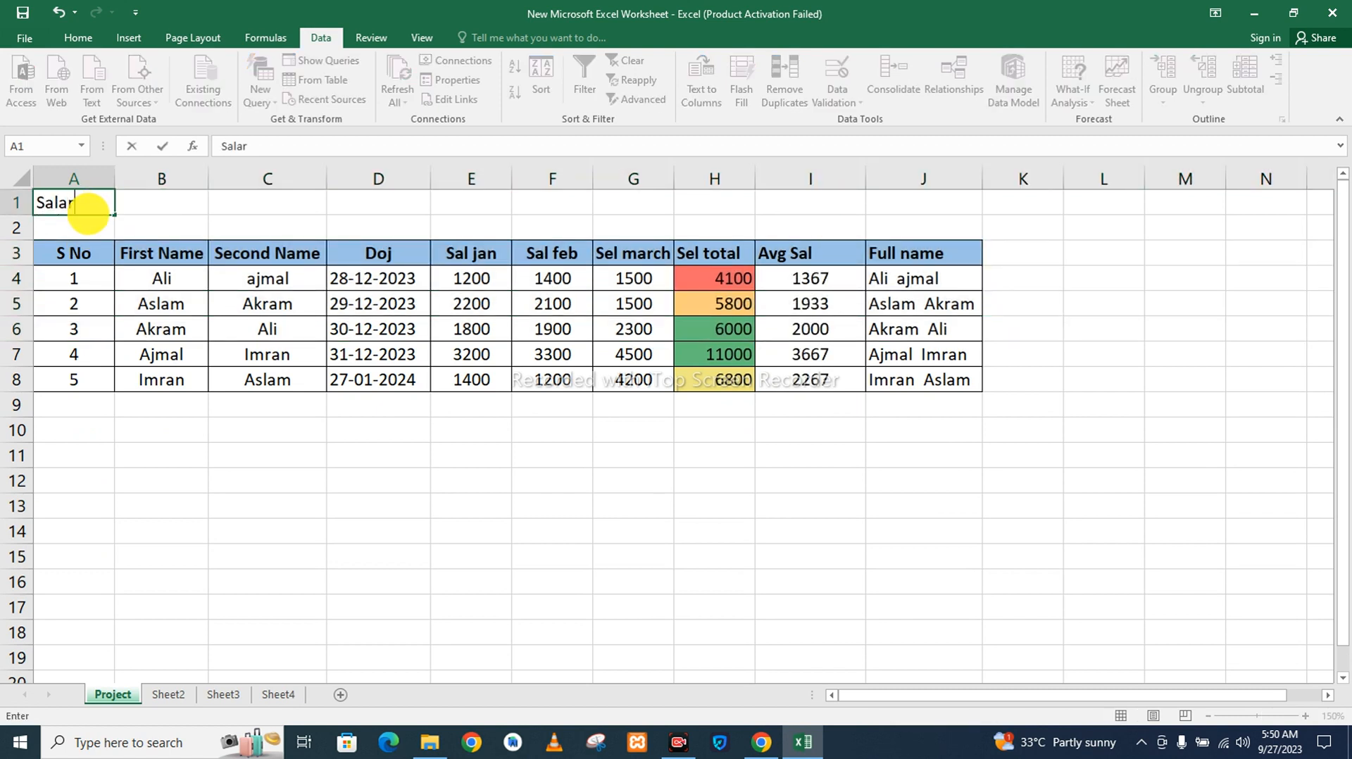
type("y Table")
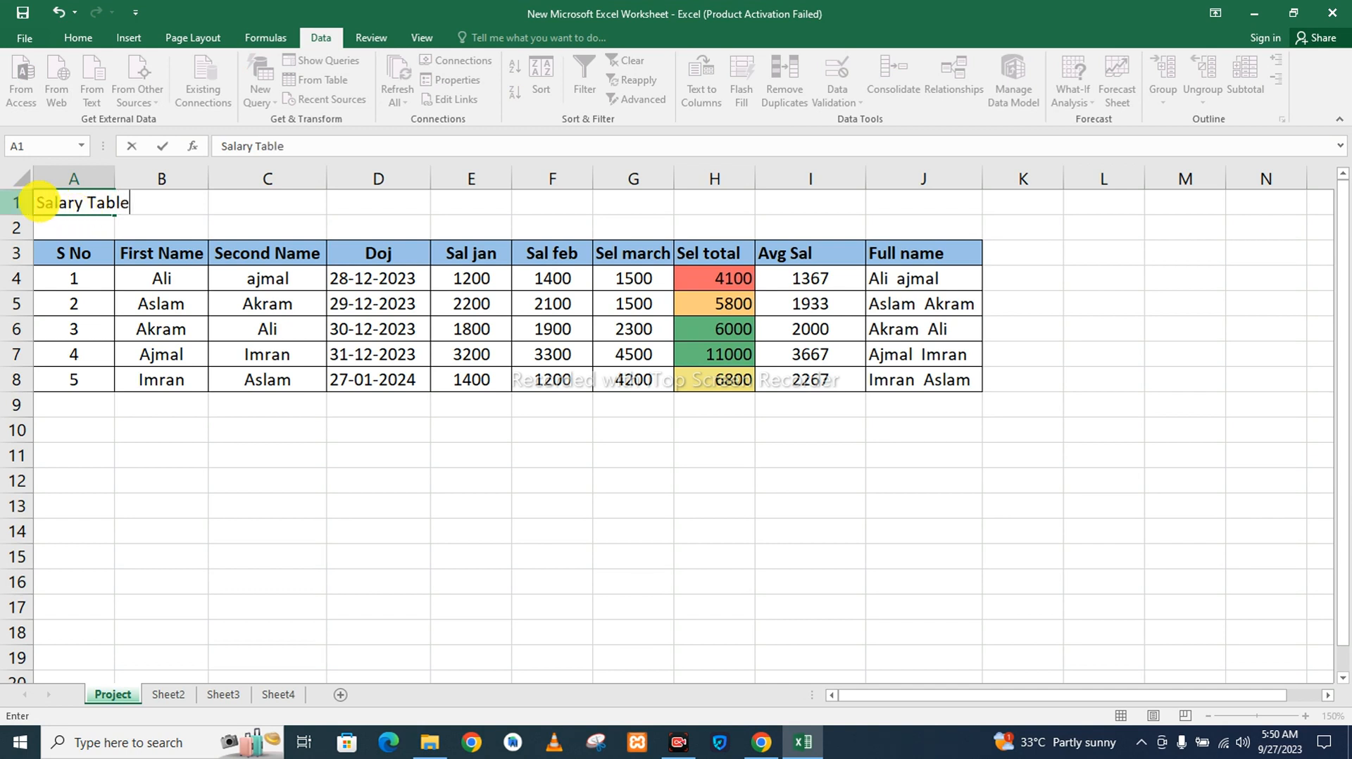
left_click(35, 202)
type("Emplo")
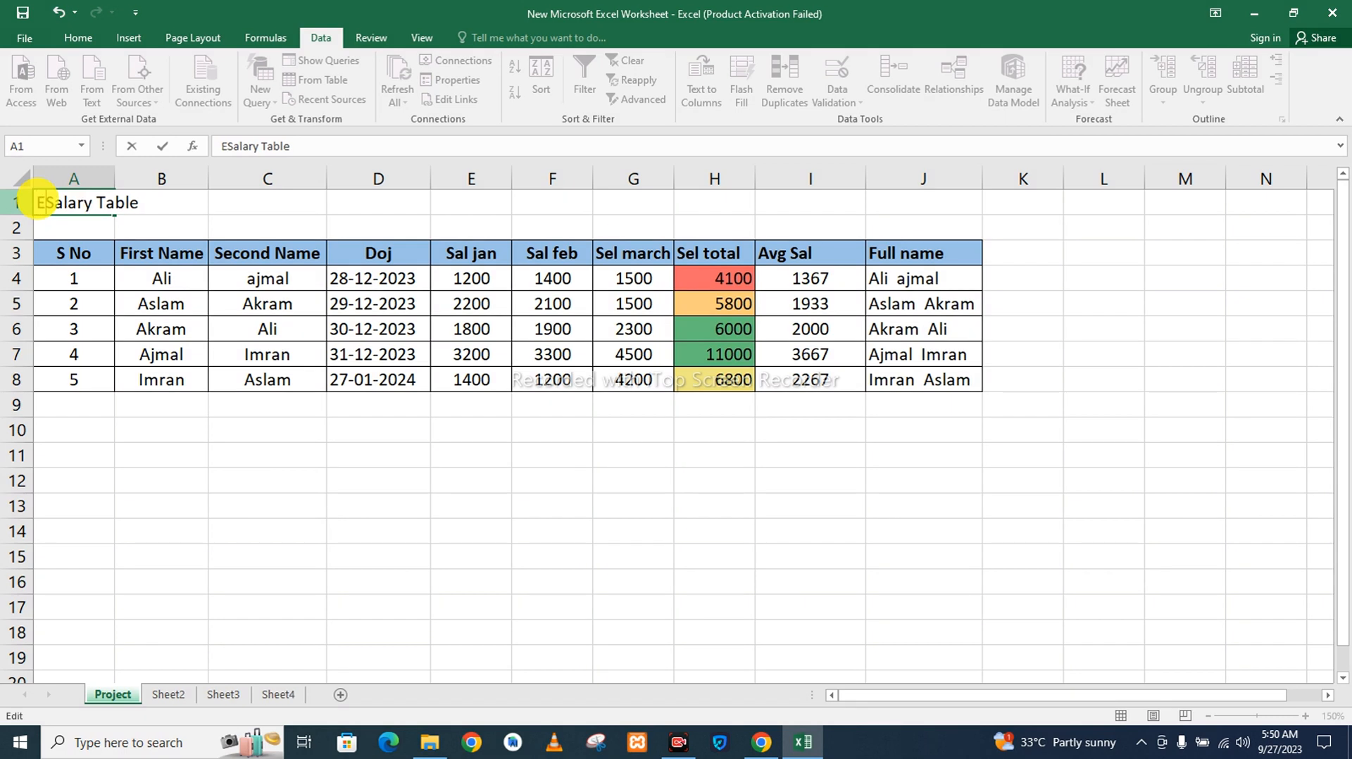
type("yeeSalary")
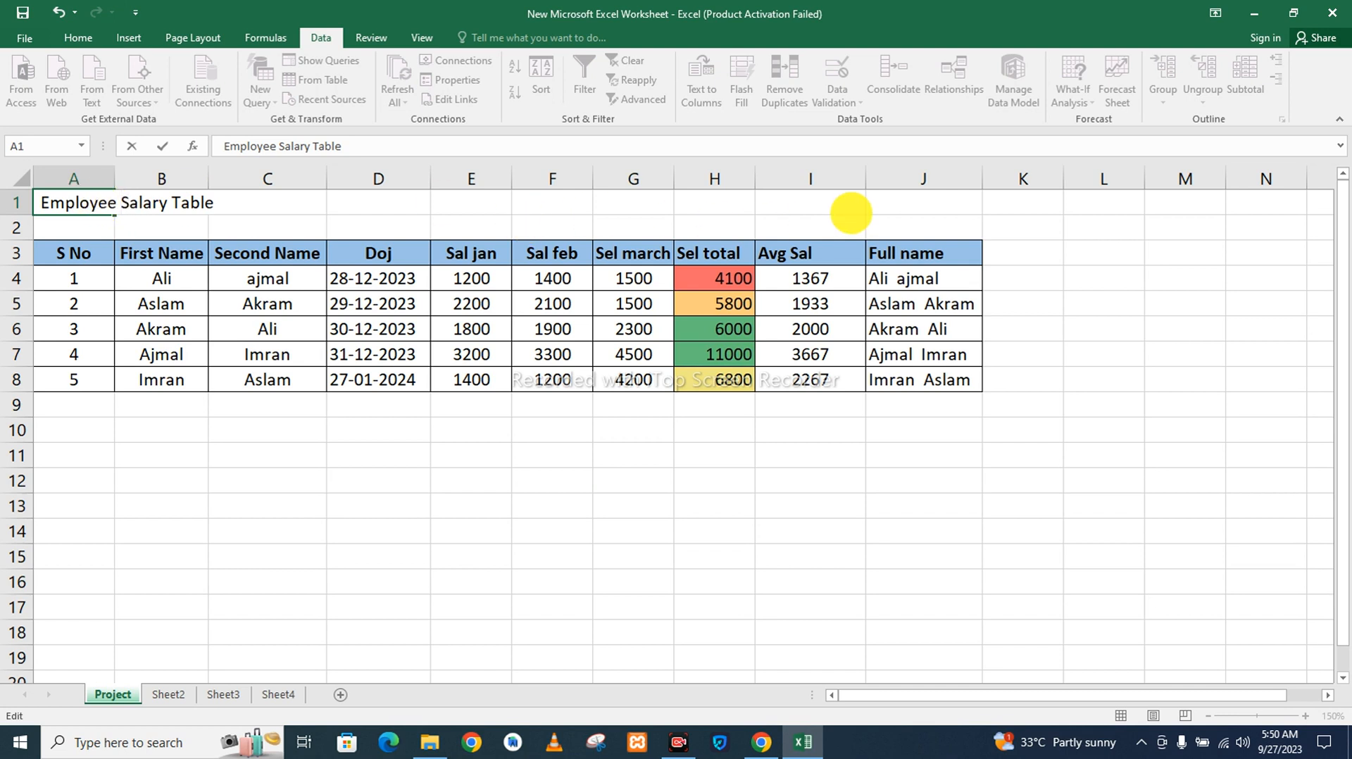
Merge and center the title across cells A1:J2.
left_click_drag(974, 206, 49, 230)
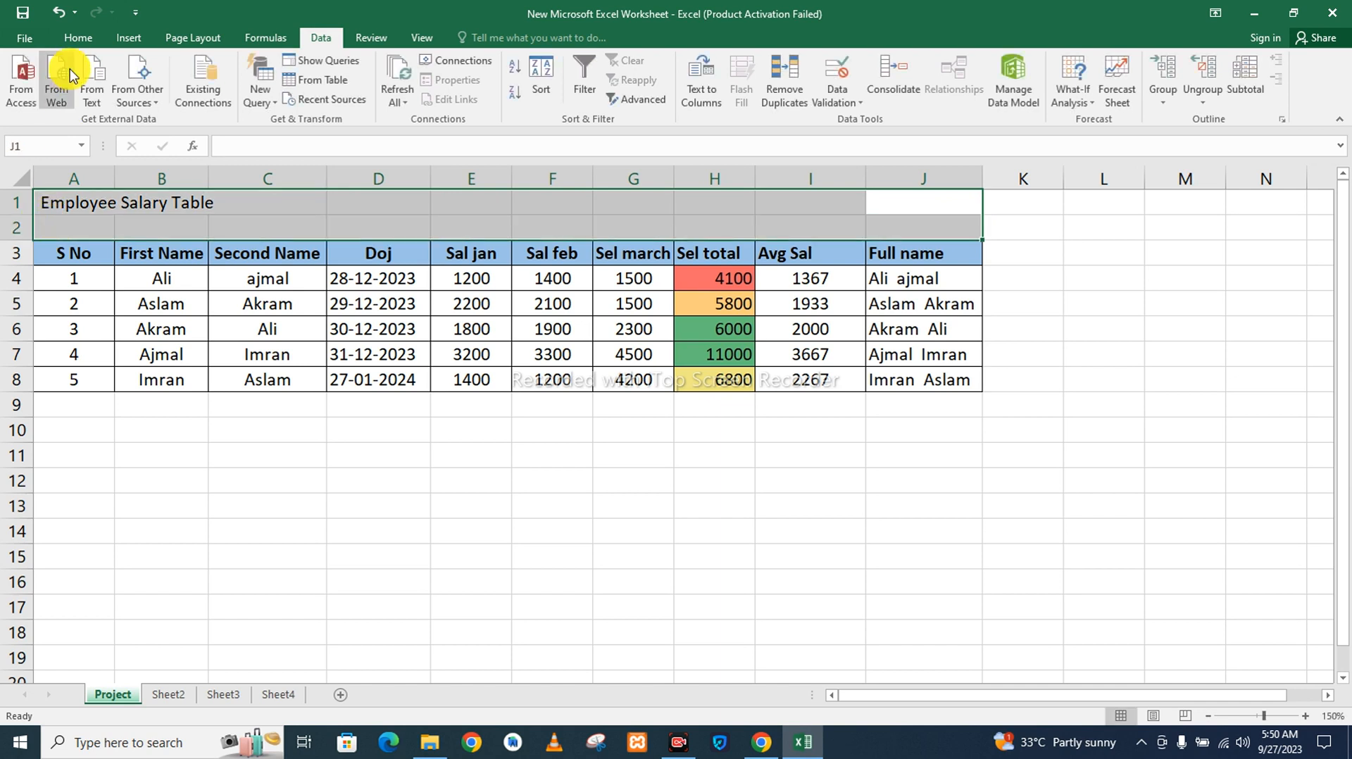
left_click(75, 42)
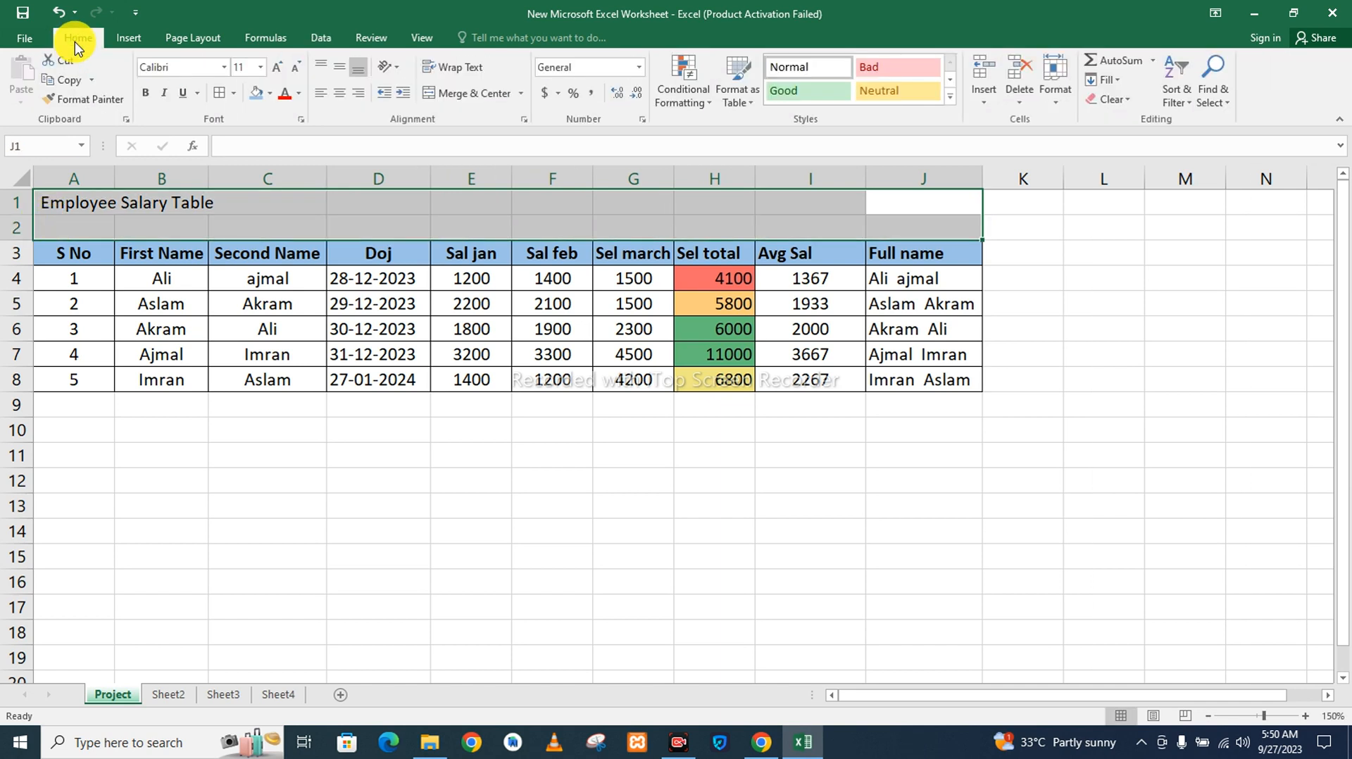
left_click(465, 99)
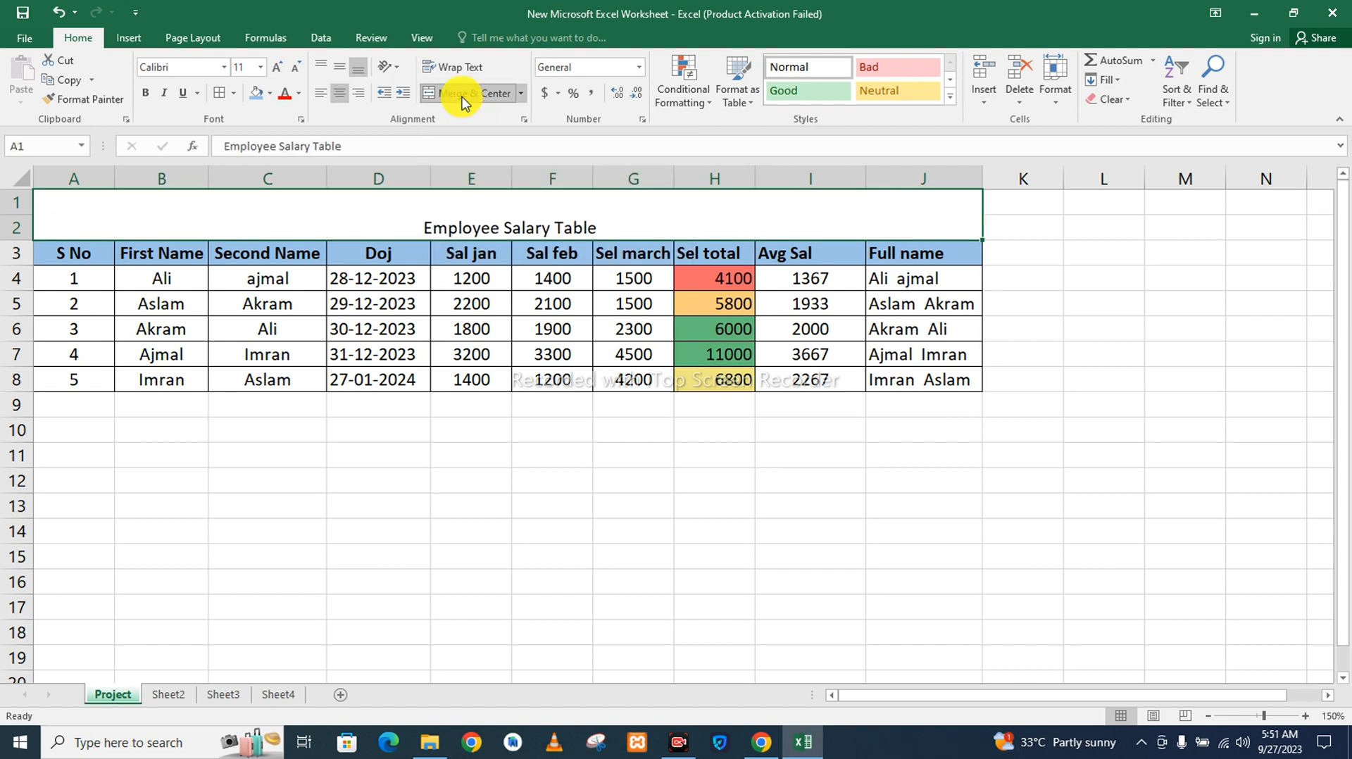
Middle-align the merged title vertically and fill its cell with light orange.
left_click(341, 70)
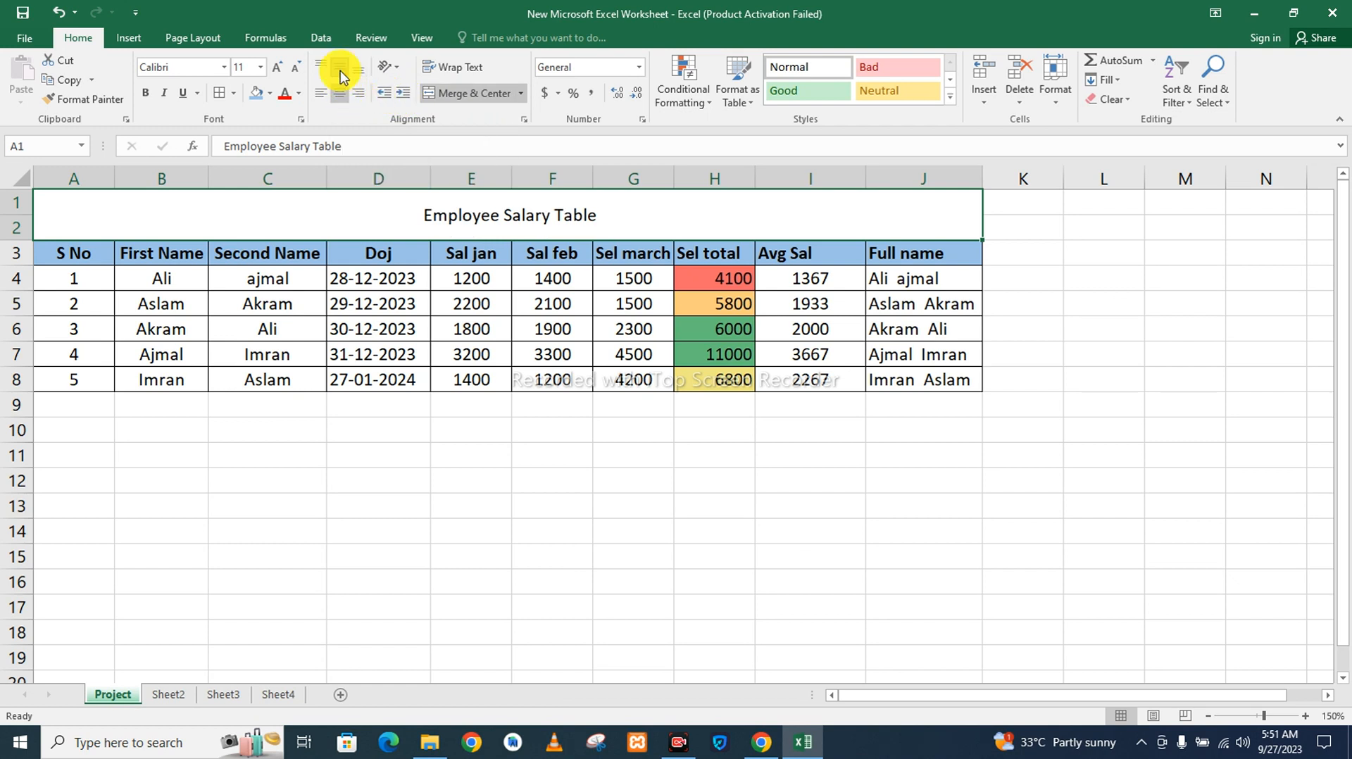
left_click(340, 70)
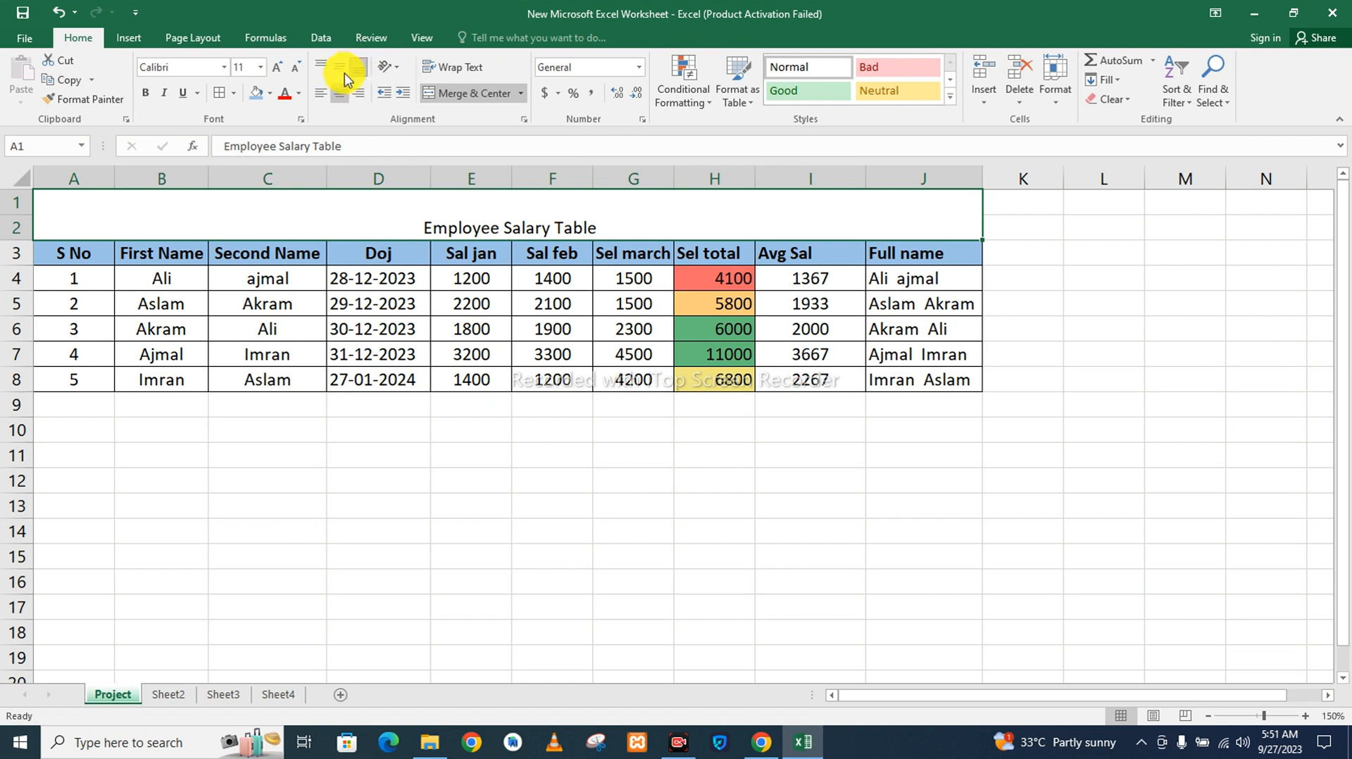
left_click(340, 70)
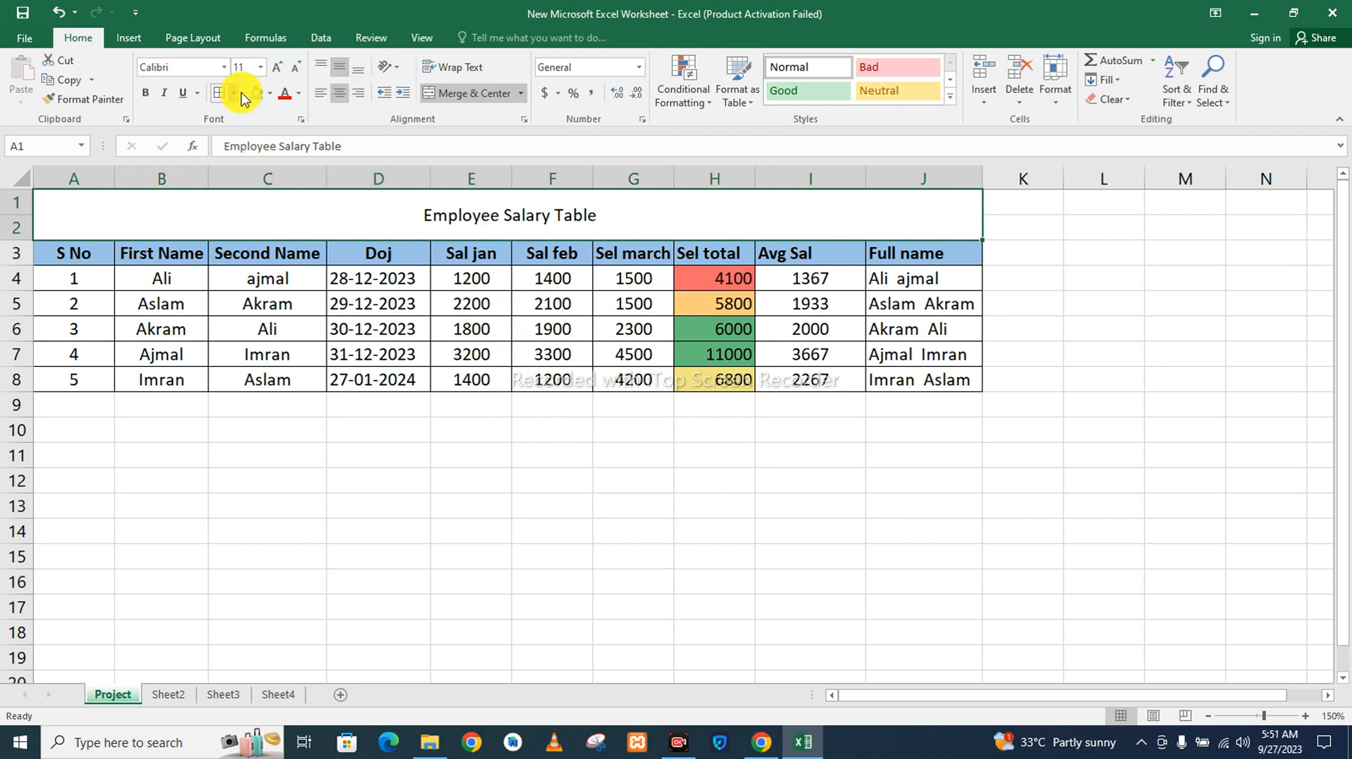
left_click(271, 95)
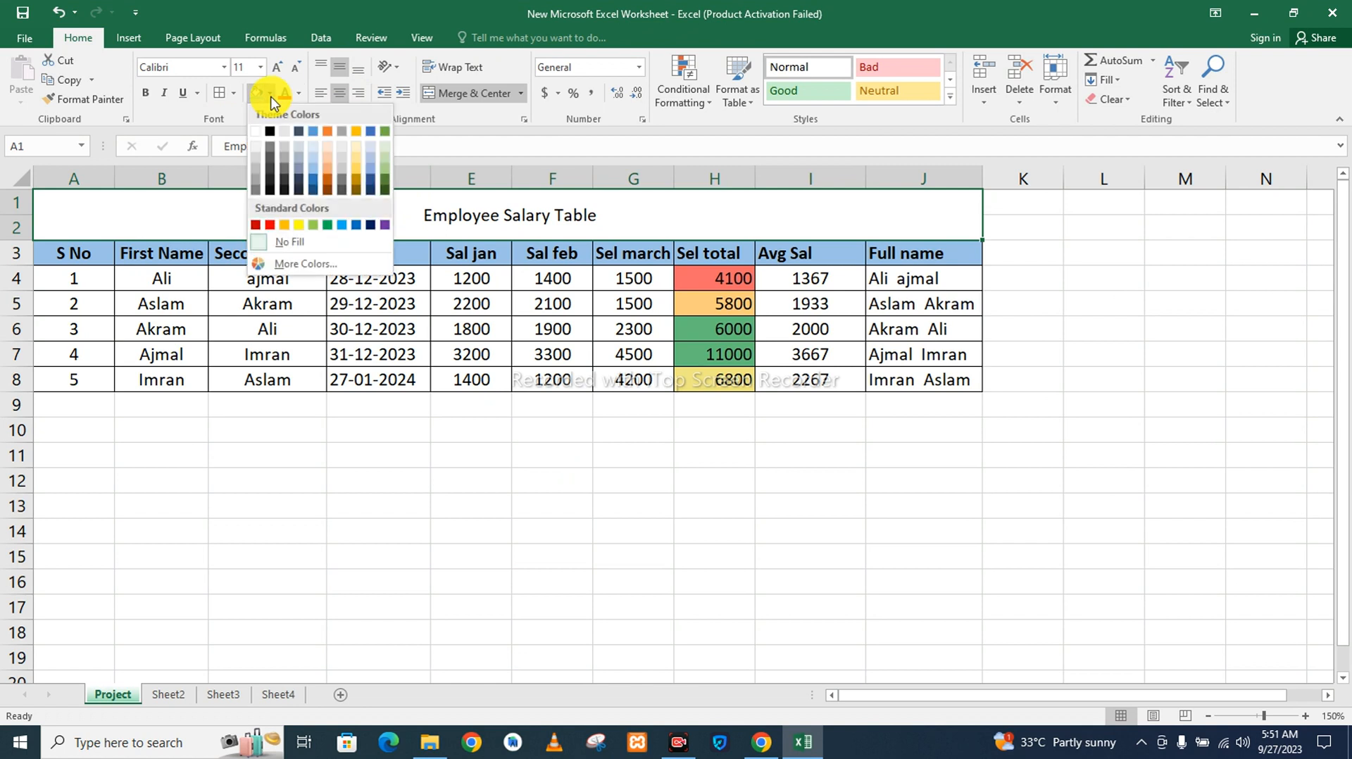
left_click(334, 174)
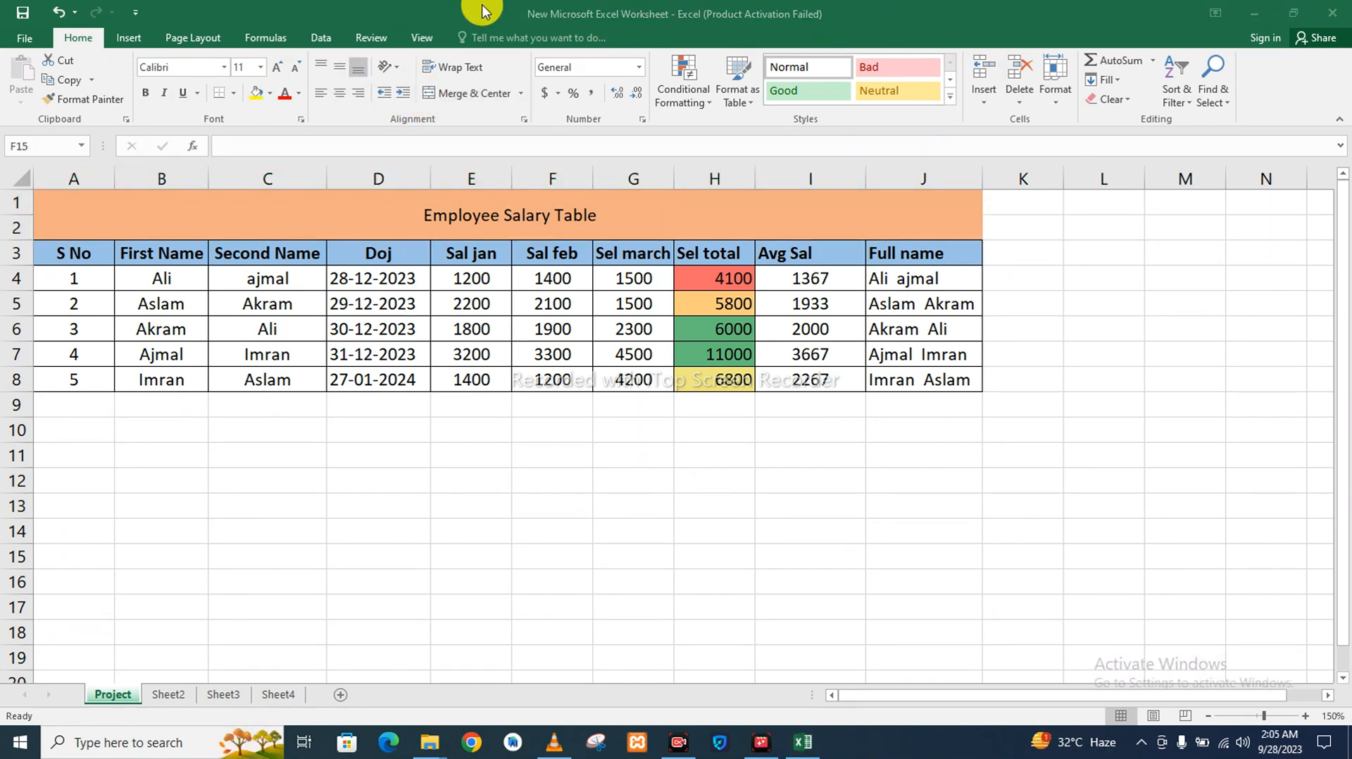
Turn on Wrap Text for cell F15 and enter "My country is pak" in it.
left_click(453, 69)
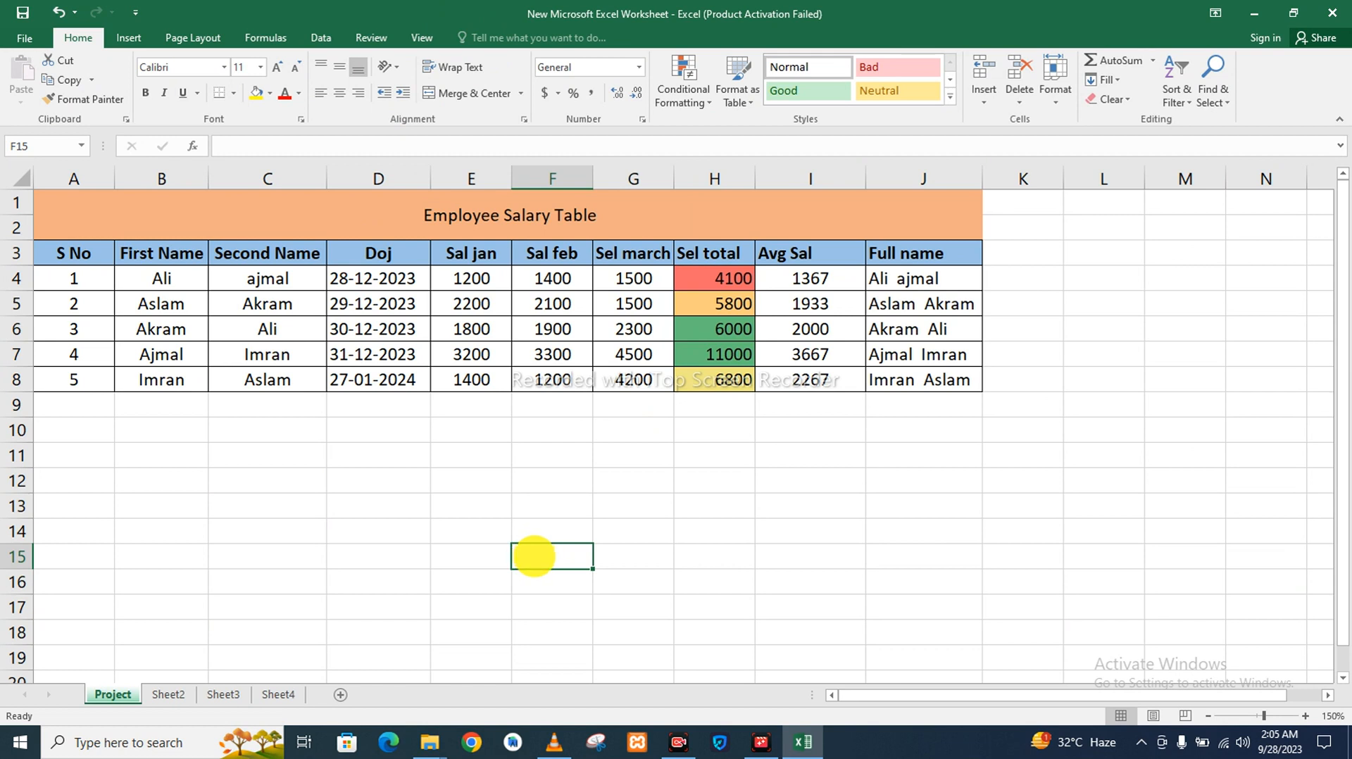
left_click(452, 67)
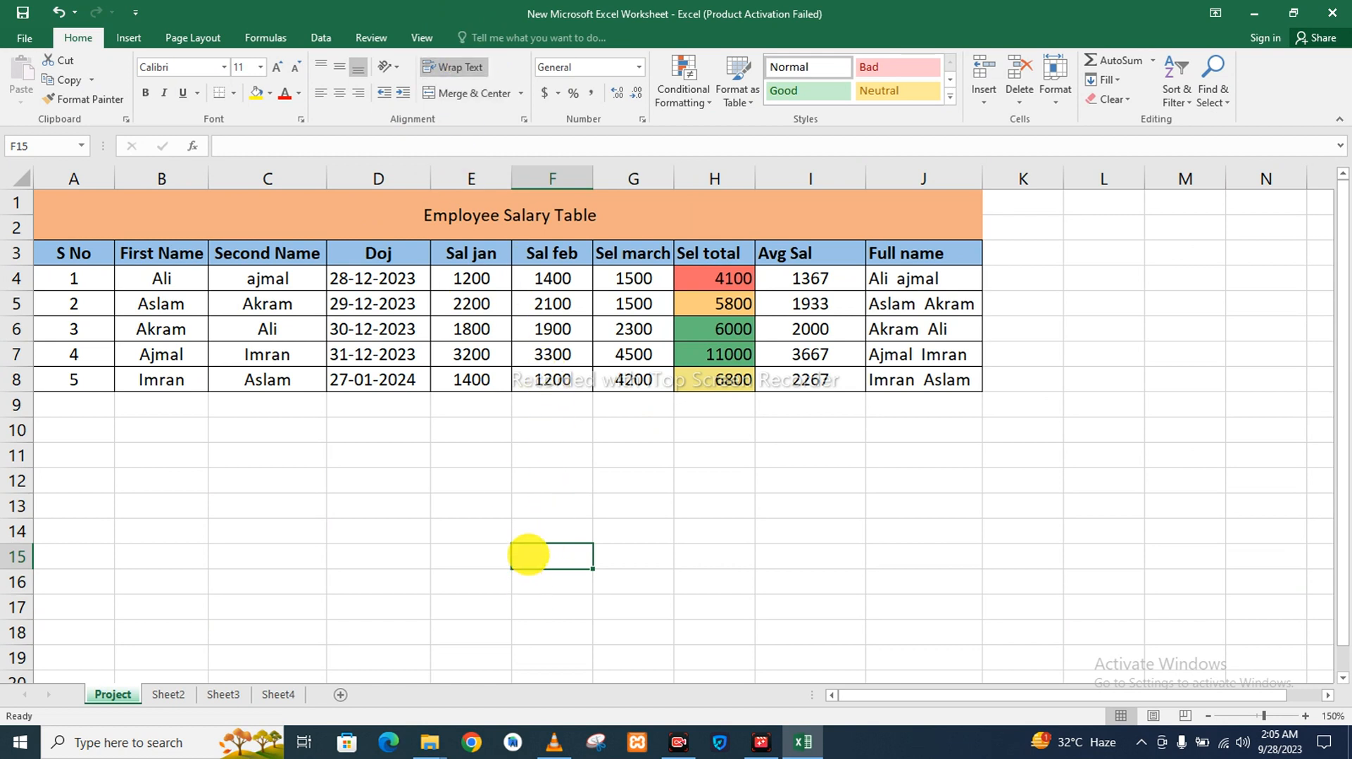
type("My c")
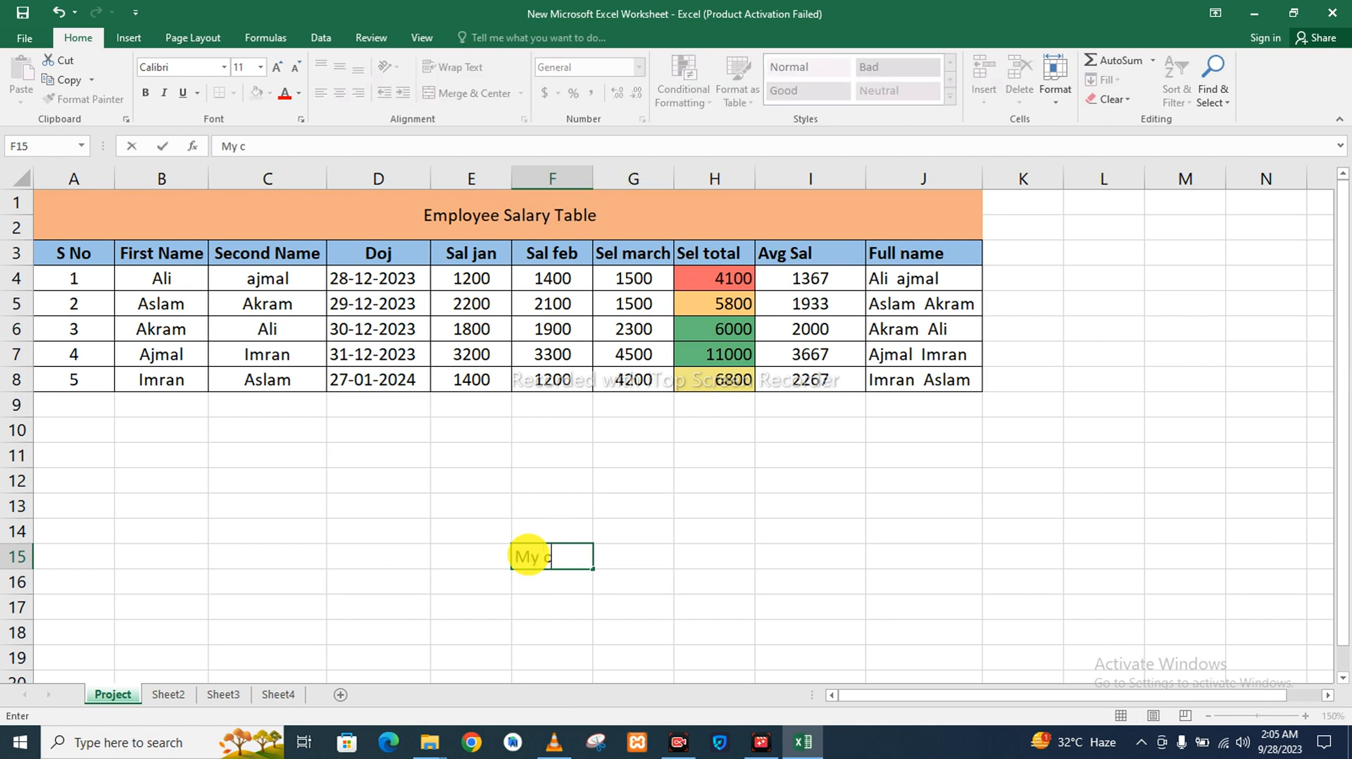
type("ountry ")
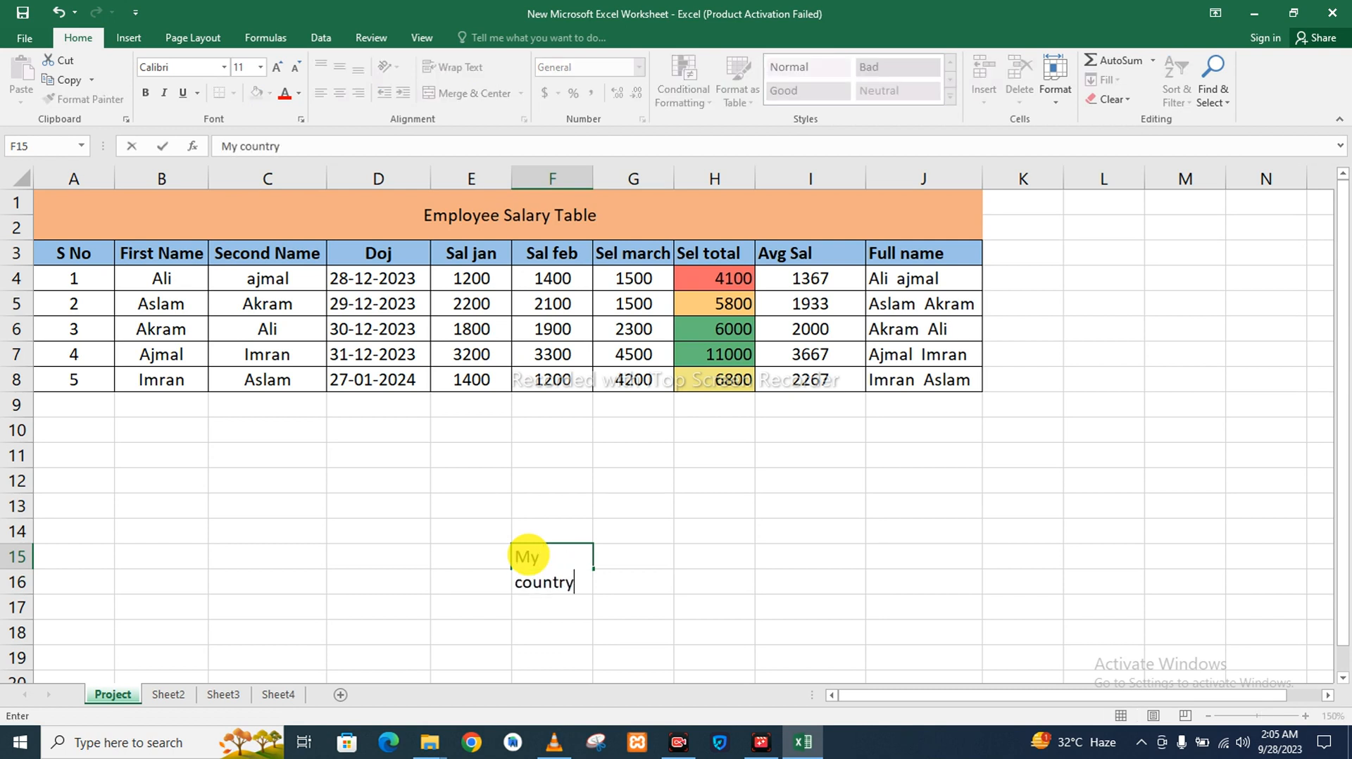
type("is pak")
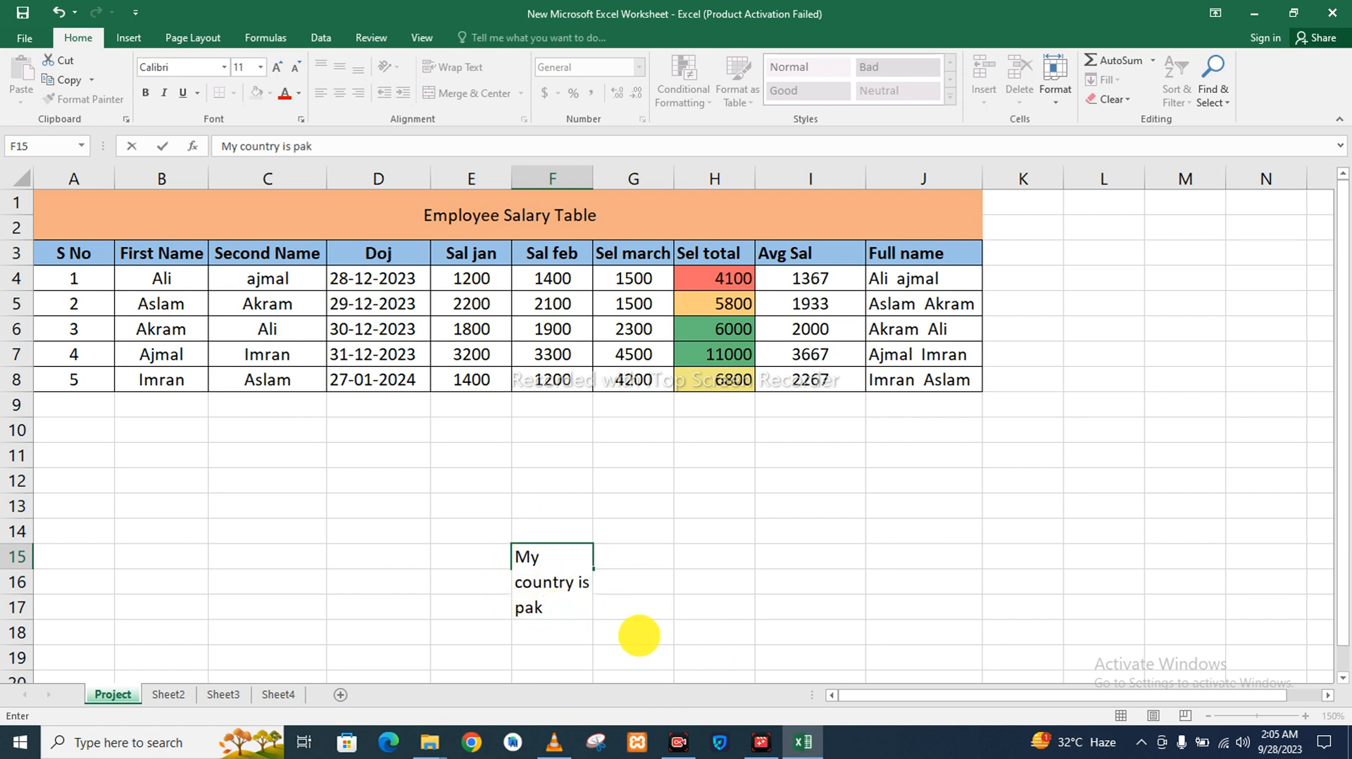
Format cell H15 as a percentage and enter 1200 in it.
left_click(713, 558)
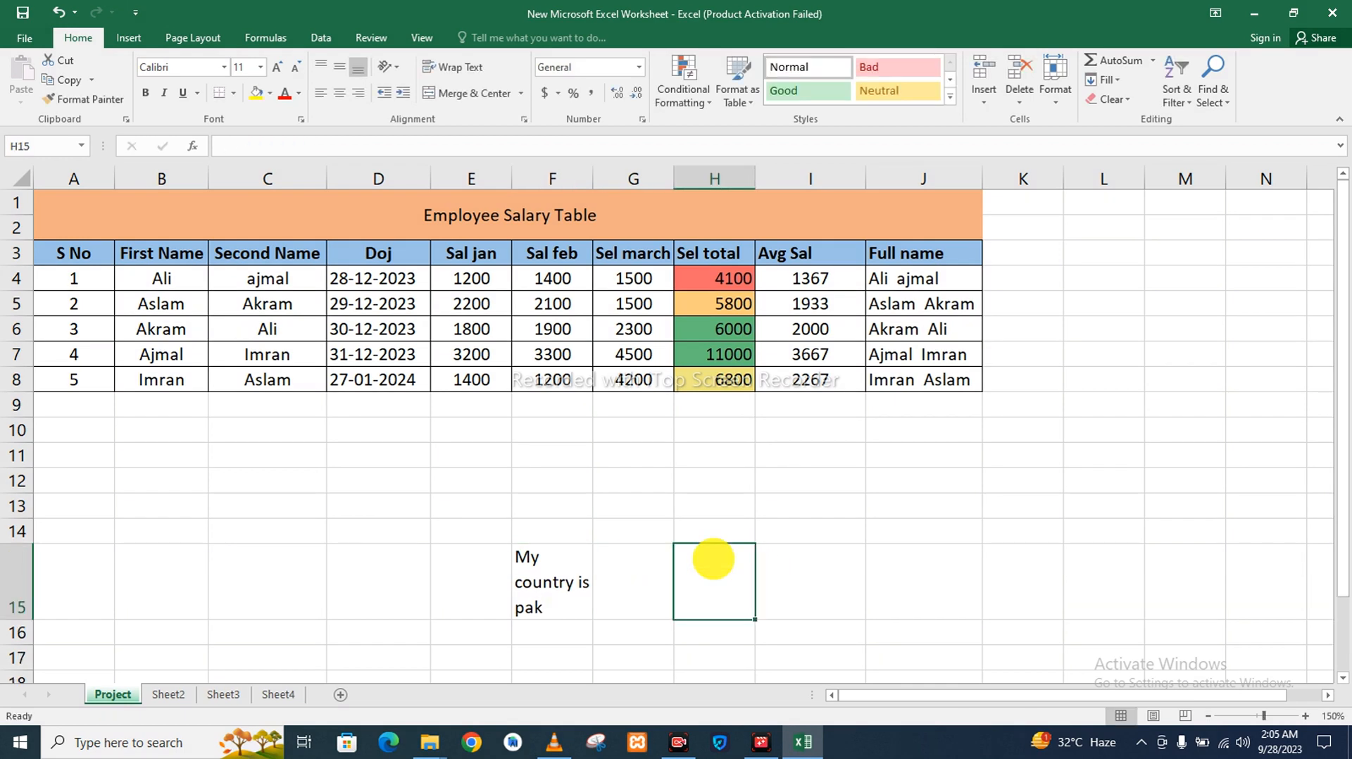
left_click(573, 94)
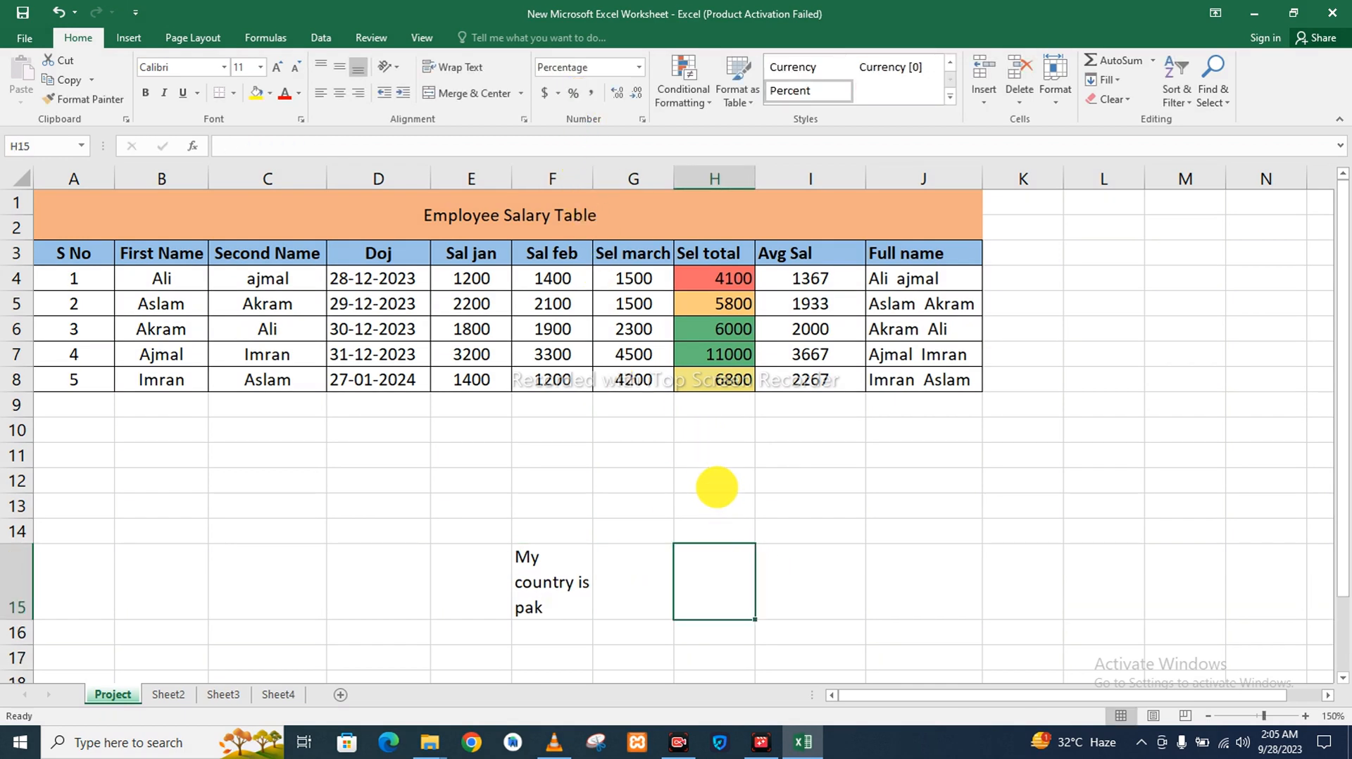
type("1200")
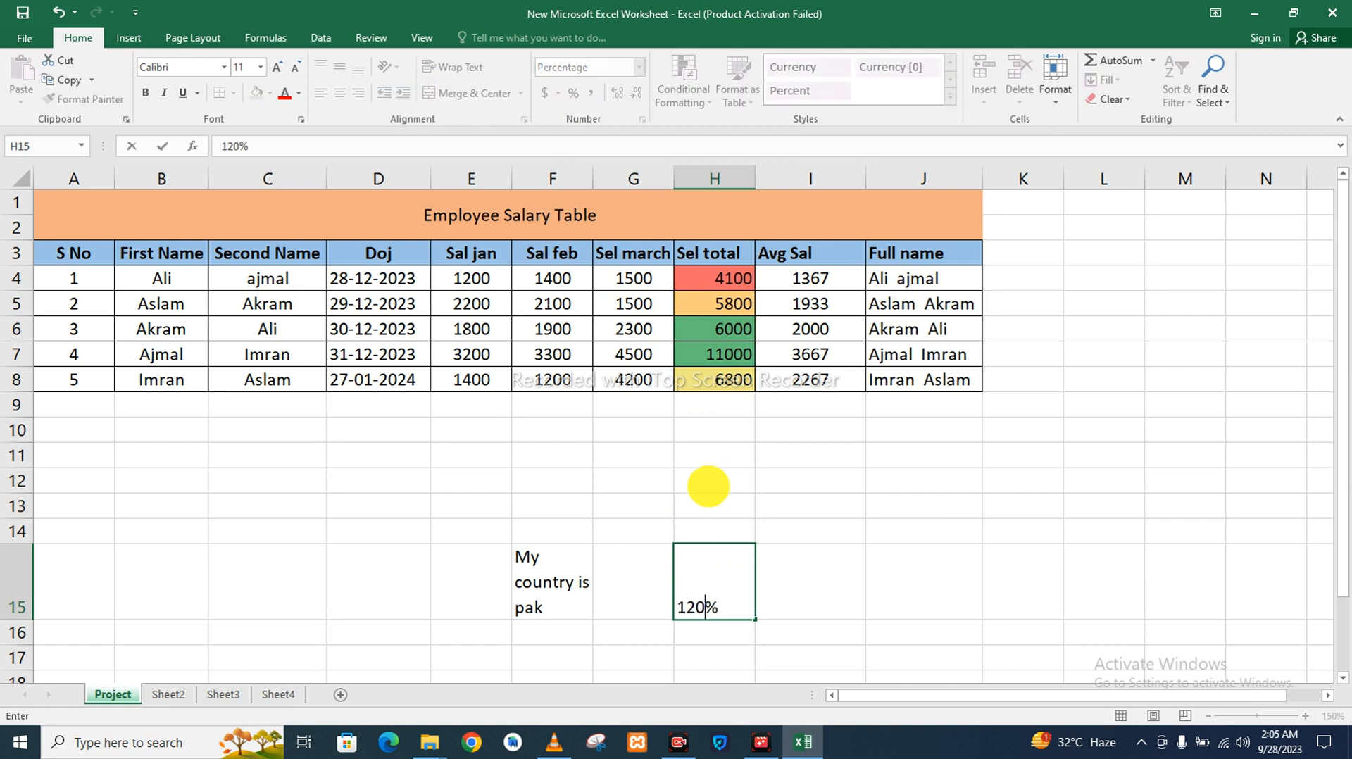